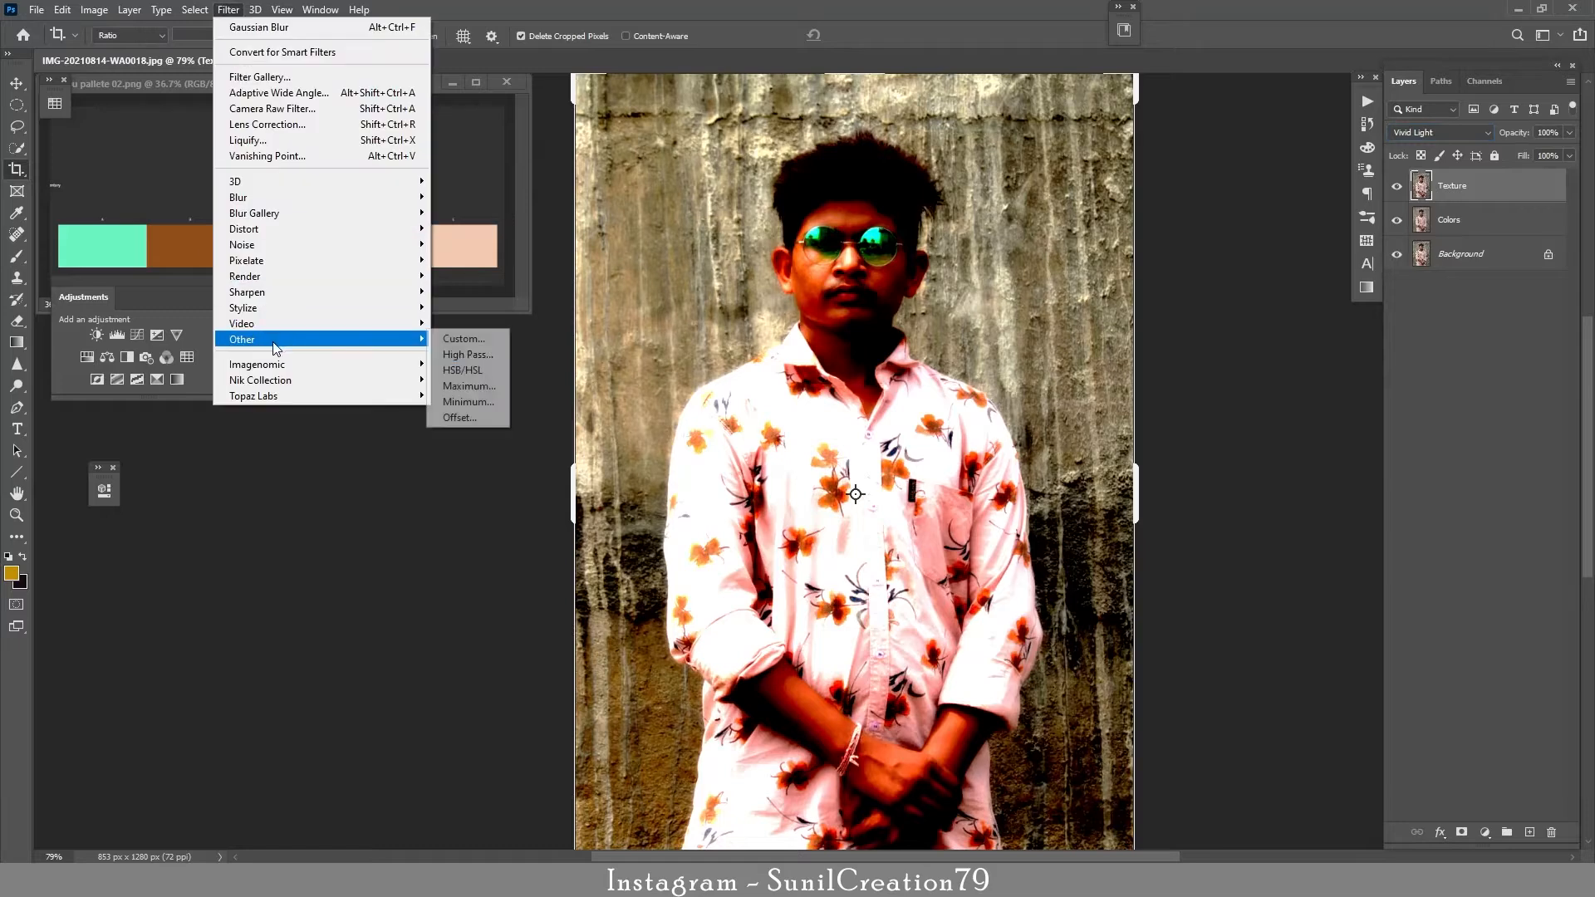
Apply a High Pass filter with a 1.5 pixel radius to the Texture layer
{"action": "left_click", "coordinate": [463, 360]}
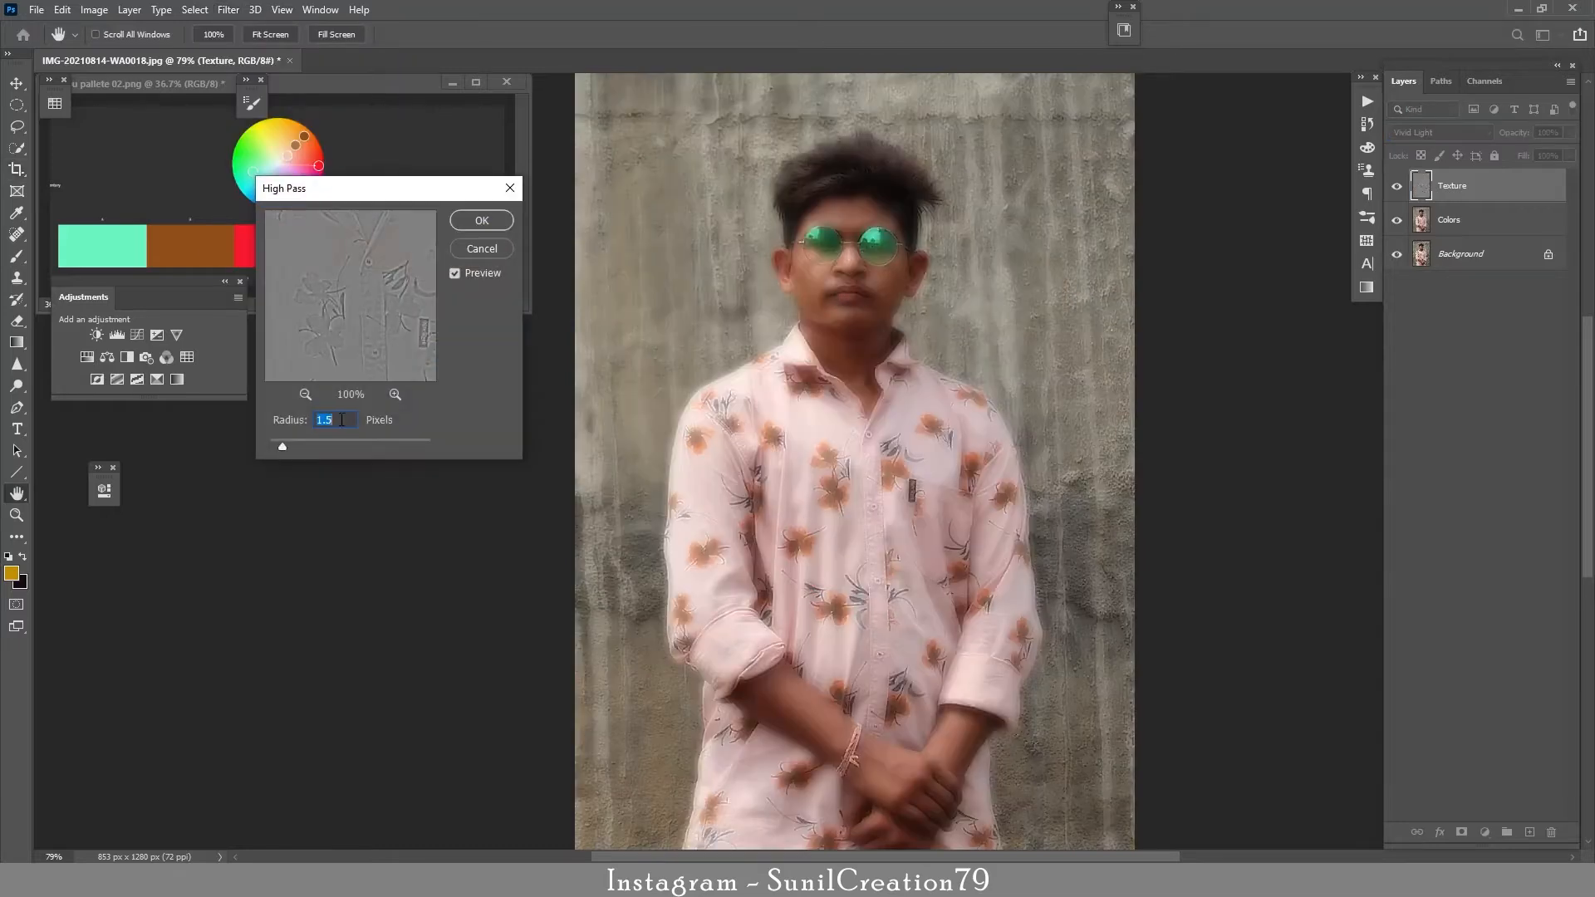
{"action": "left_click", "coordinate": [478, 228]}
{"action": "key", "text": "c"}
Group the Texture and Colors layers into a group named FS with a black layer mask
{"action": "left_click", "coordinate": [1472, 224], "text": "shift"}
{"action": "key", "text": "ctrl+g"}
{"action": "left_click", "coordinate": [1462, 832], "text": "alt"}
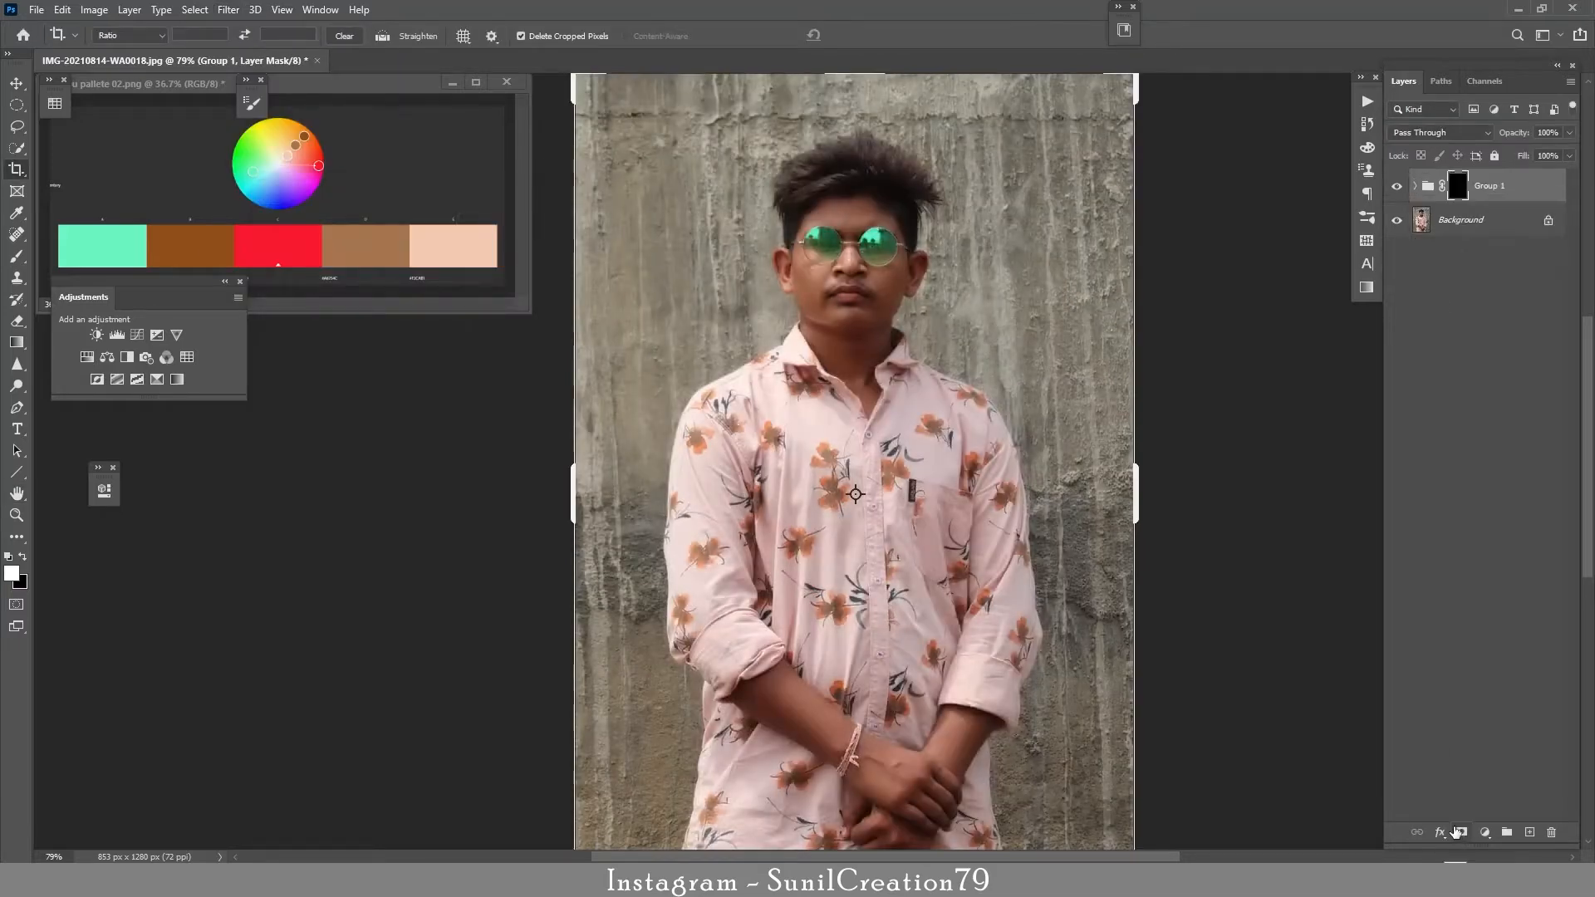
{"action": "scroll", "coordinate": [848, 250], "scroll_direction": "up", "scroll_amount": 5}
{"action": "double_click", "coordinate": [1480, 188]}
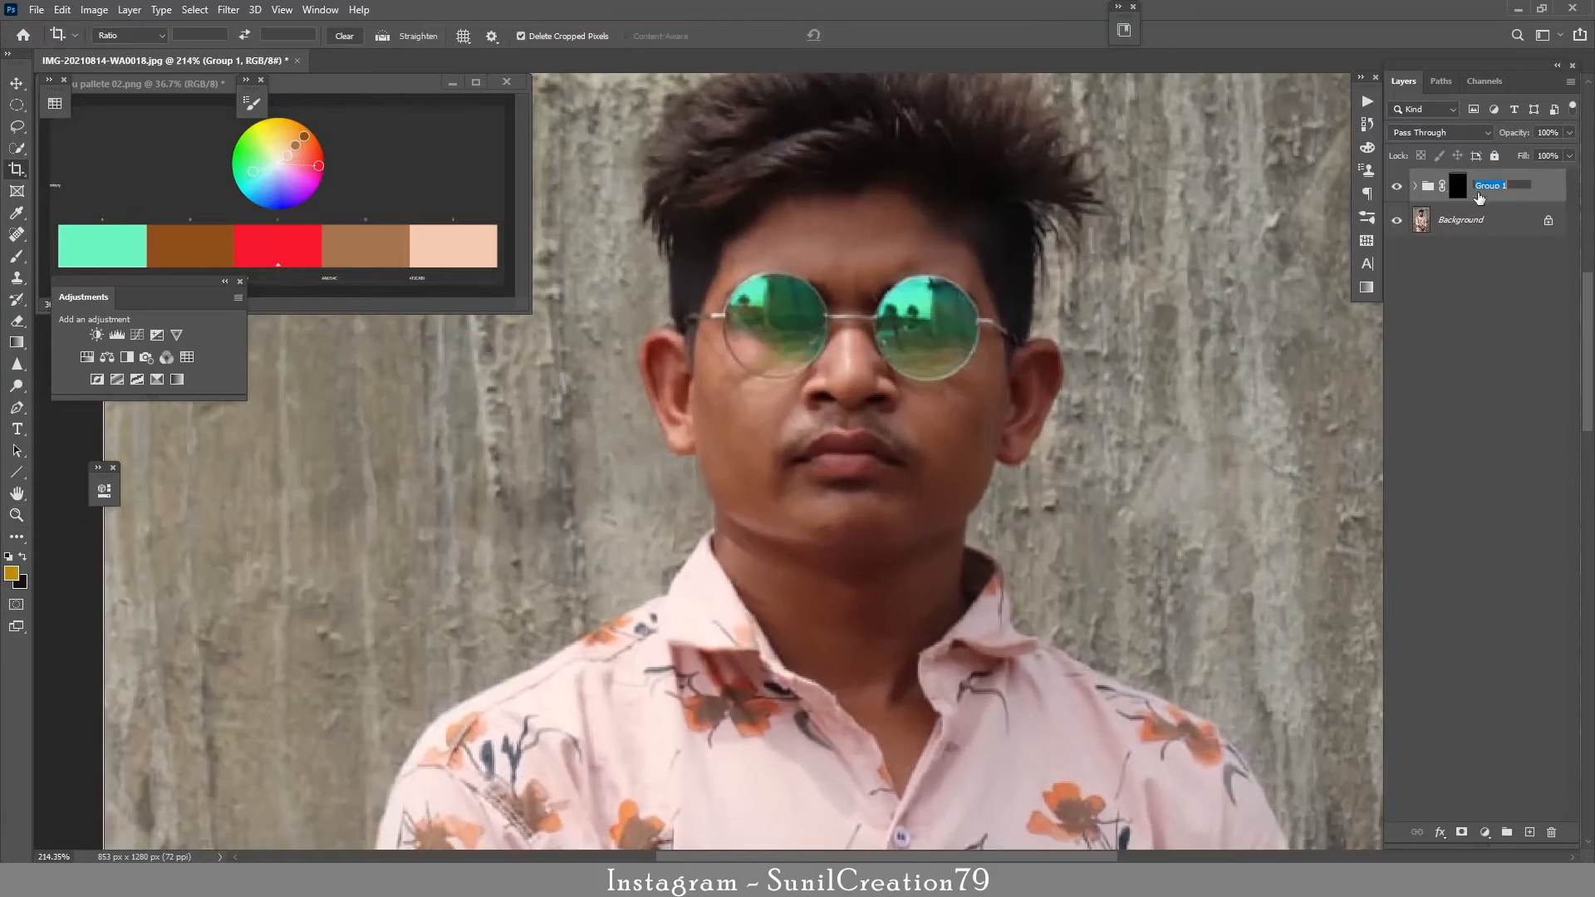
{"action": "key", "text": "Return"}
Paint white on the FS mask with a small soft brush to reveal the skin smoothing on the forehead and upper face
{"action": "key", "text": "d"}
{"action": "key", "text": "b"}
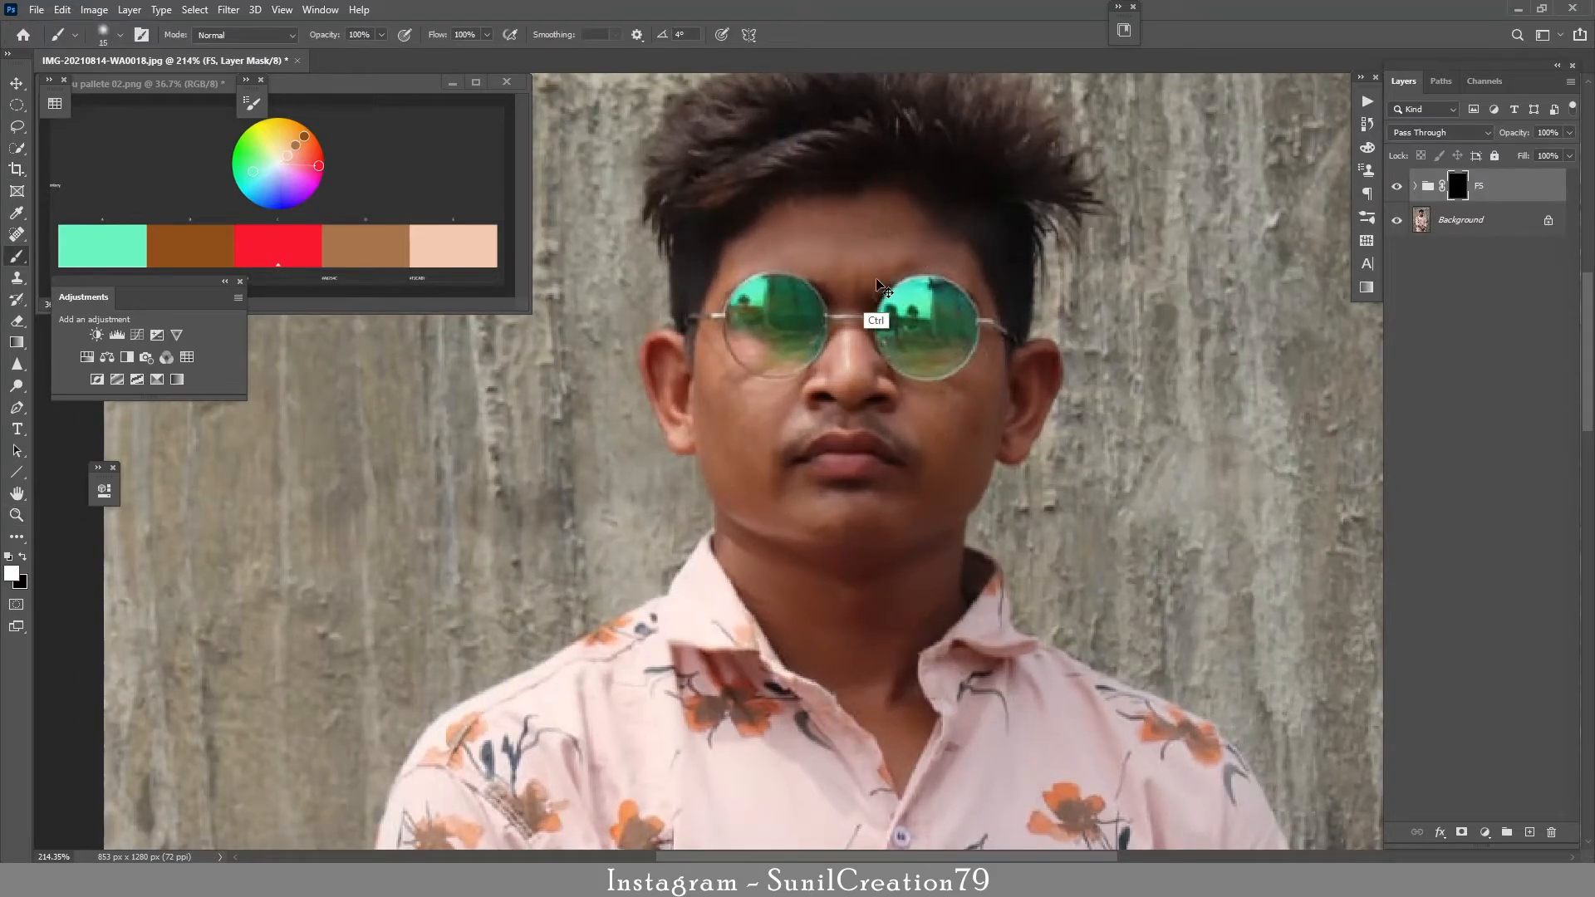
{"action": "key", "text": "bracketright"}
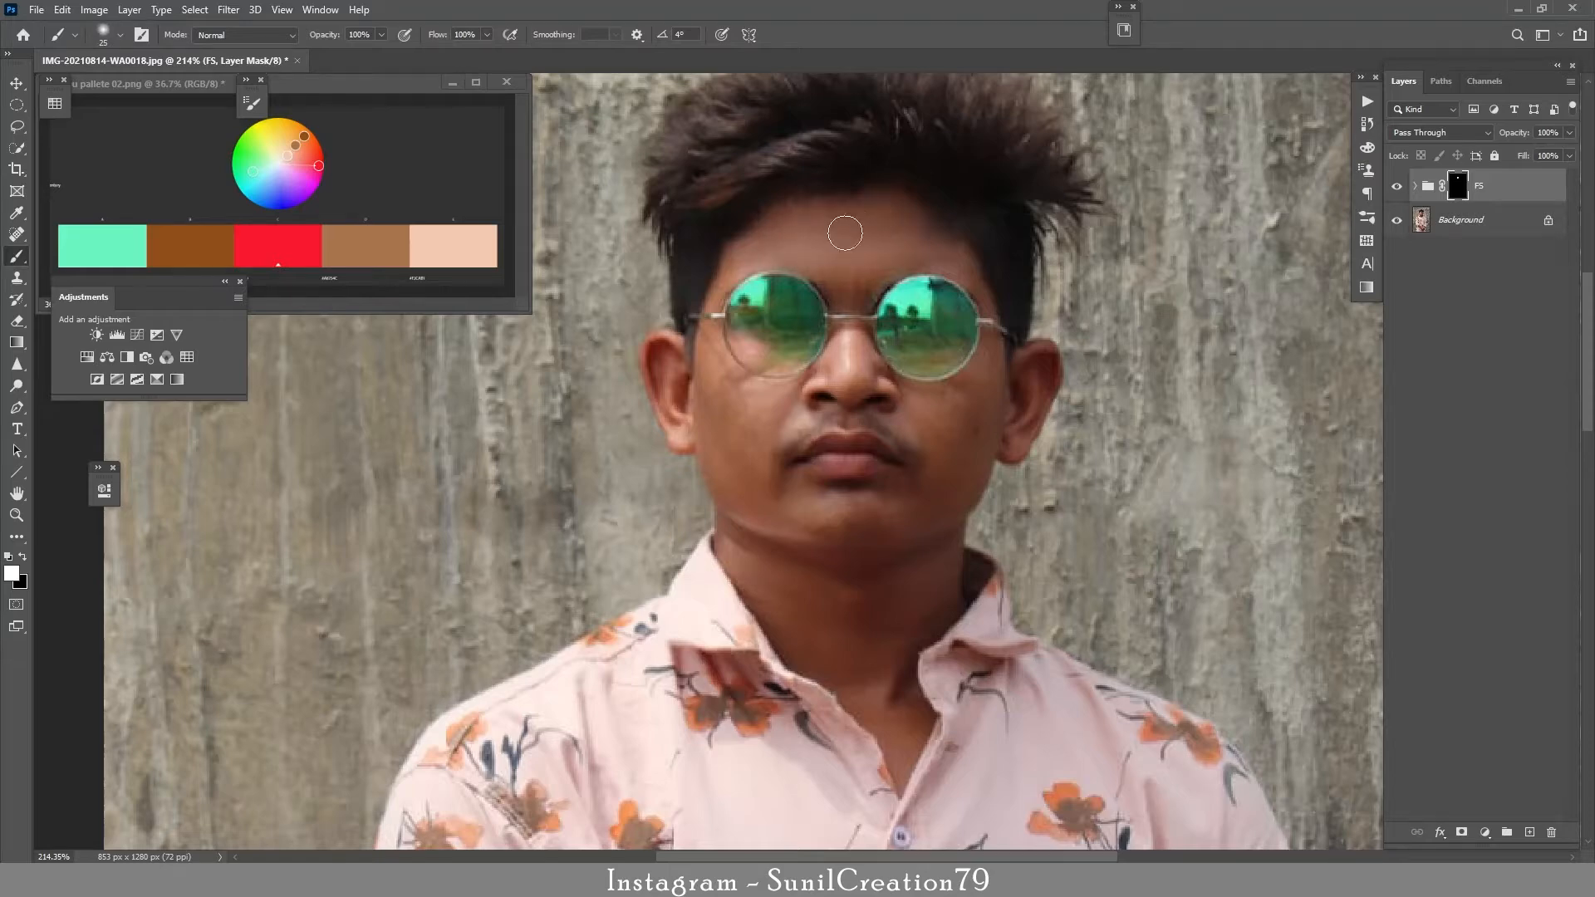
{"action": "key", "text": "bracketleft"}
{"action": "key", "text": "bracketleft"}
{"action": "key", "text": "bracketleft"}
{"action": "key", "text": "x"}
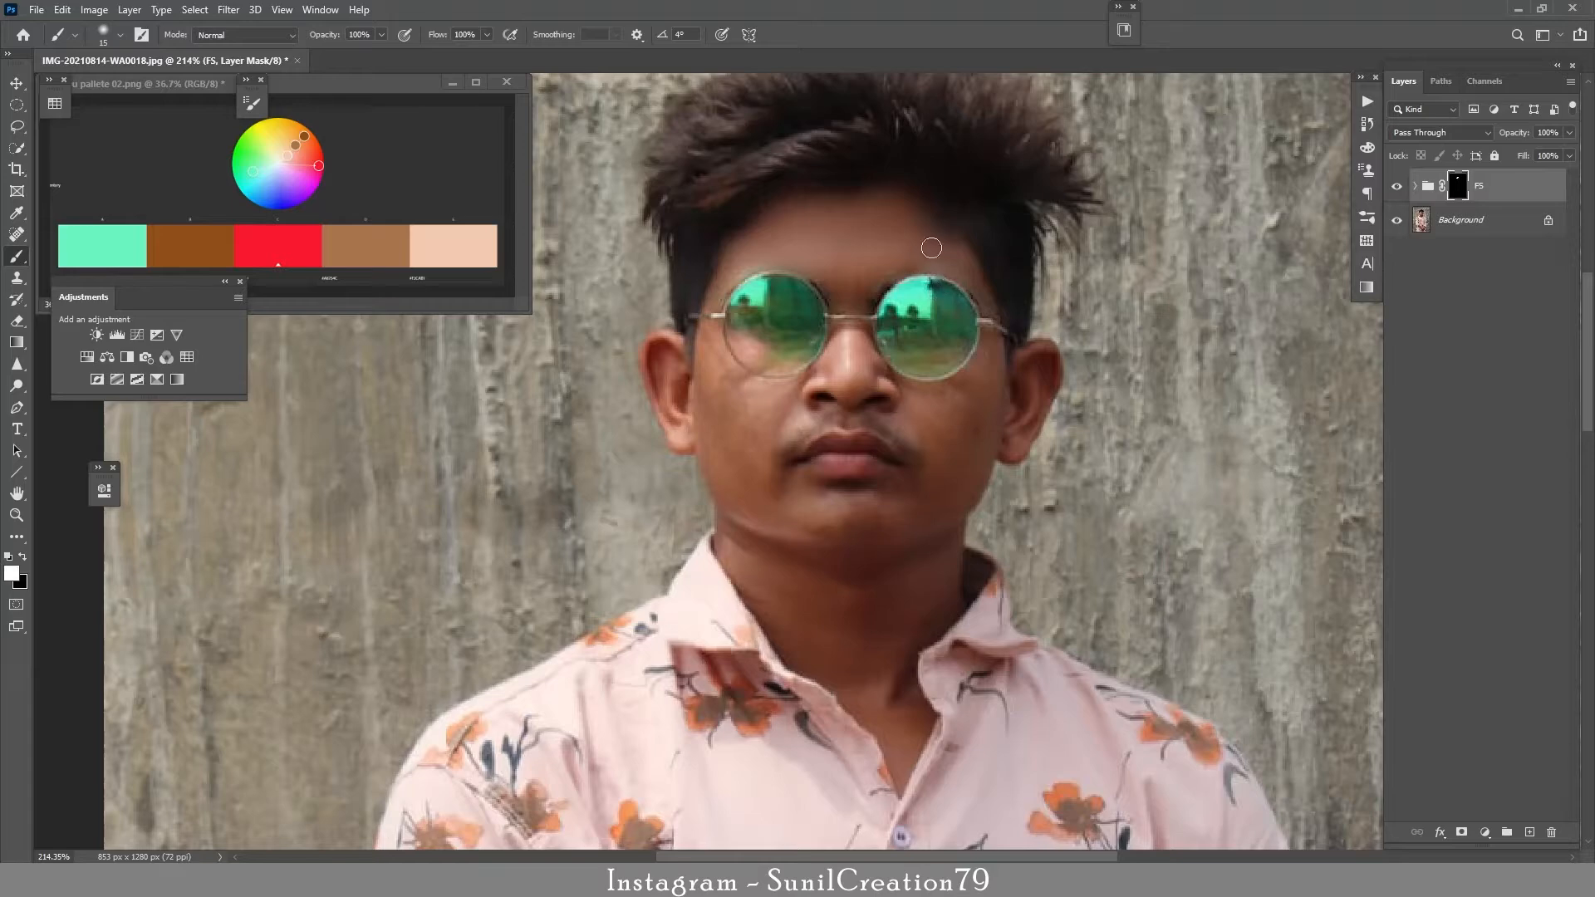
{"action": "key", "text": "x"}
{"action": "key", "text": "x"}
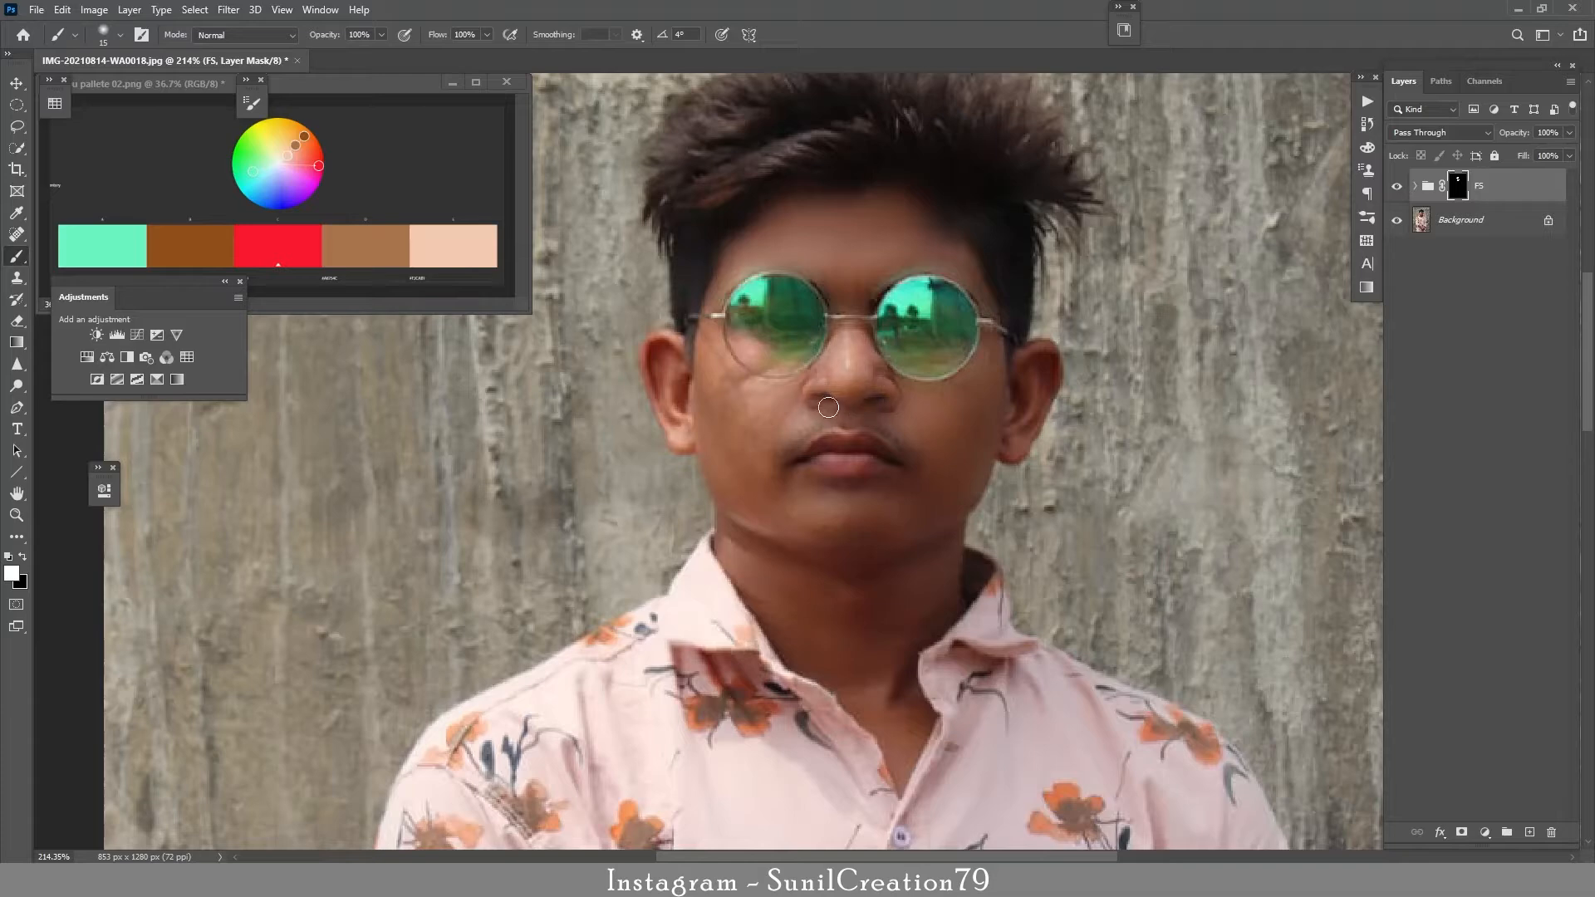
Refine the FS mask around the sunglasses and reveal the smoothing over the rest of the face and neck
{"action": "key", "text": "x"}
{"action": "key", "text": "bracketleft"}
{"action": "key", "text": "bracketleft"}
{"action": "key", "text": "bracketright"}
{"action": "key", "text": "bracketright"}
{"action": "key", "text": "bracketright"}
{"action": "mouse_move", "coordinate": [947, 309]}
{"action": "left_mouse_down"}
{"action": "mouse_move", "coordinate": [795, 307]}
{"action": "mouse_move", "coordinate": [703, 390]}
{"action": "left_mouse_up"}
{"action": "key", "text": "x"}
{"action": "left_click_drag", "start_coordinate": [748, 299], "coordinate": [914, 320]}
{"action": "key", "text": "x"}
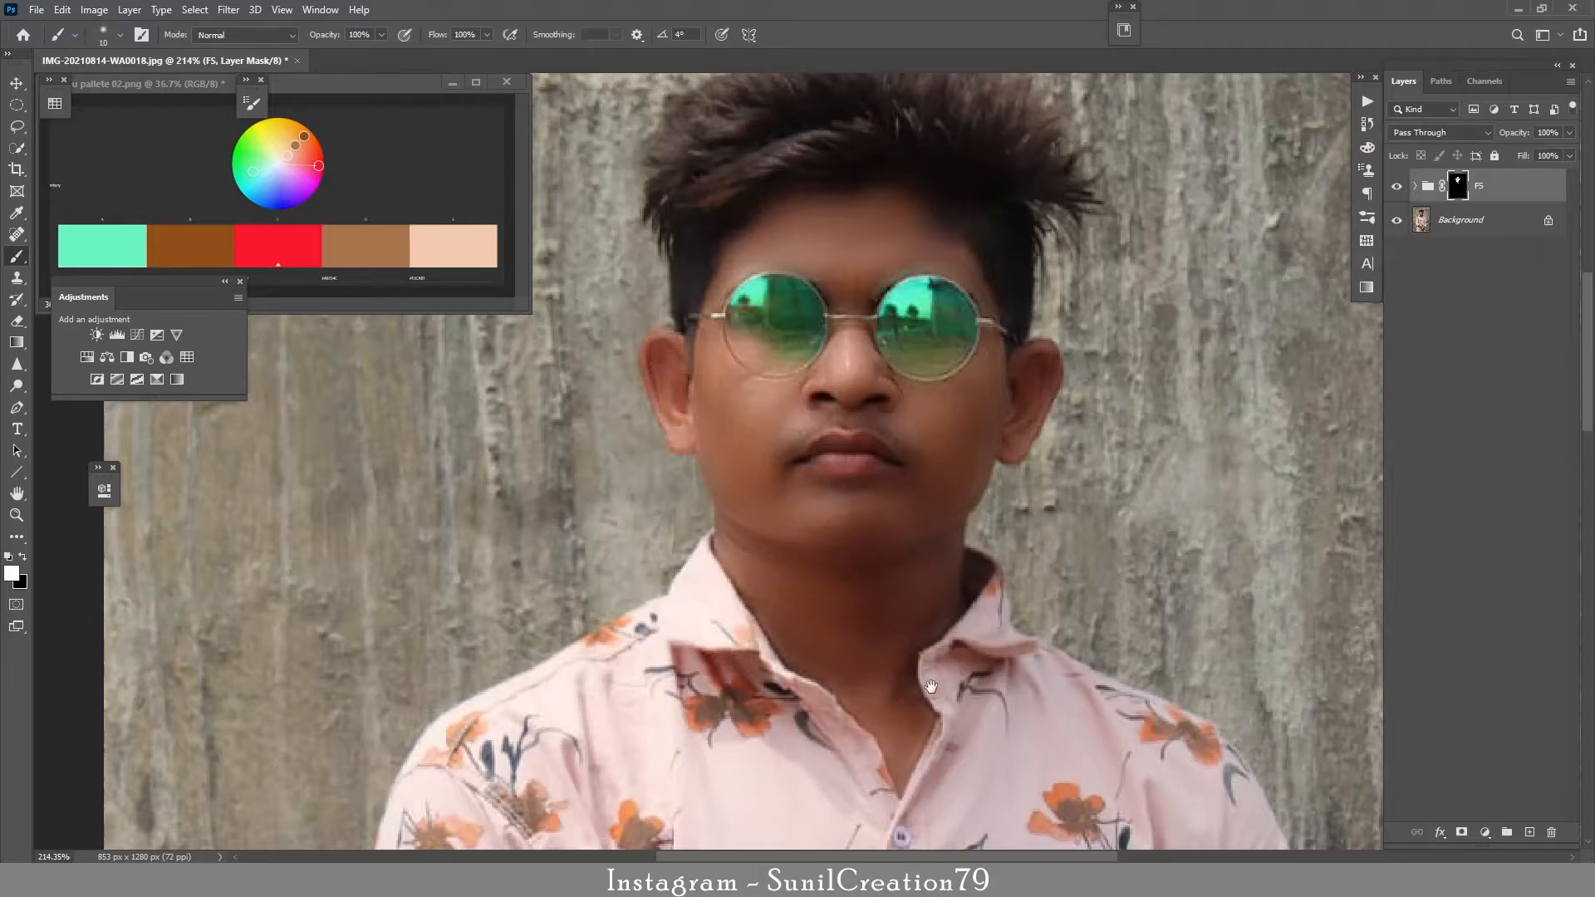
Paint the FS mask with a larger white brush to smooth the skin on both forearms and hands
{"action": "left_click_drag", "start_coordinate": [930, 687], "coordinate": [922, 242]}
{"action": "key", "text": "bracketright"}
{"action": "key", "text": "bracketright"}
{"action": "key", "text": "bracketright"}
{"action": "key", "text": "bracketright"}
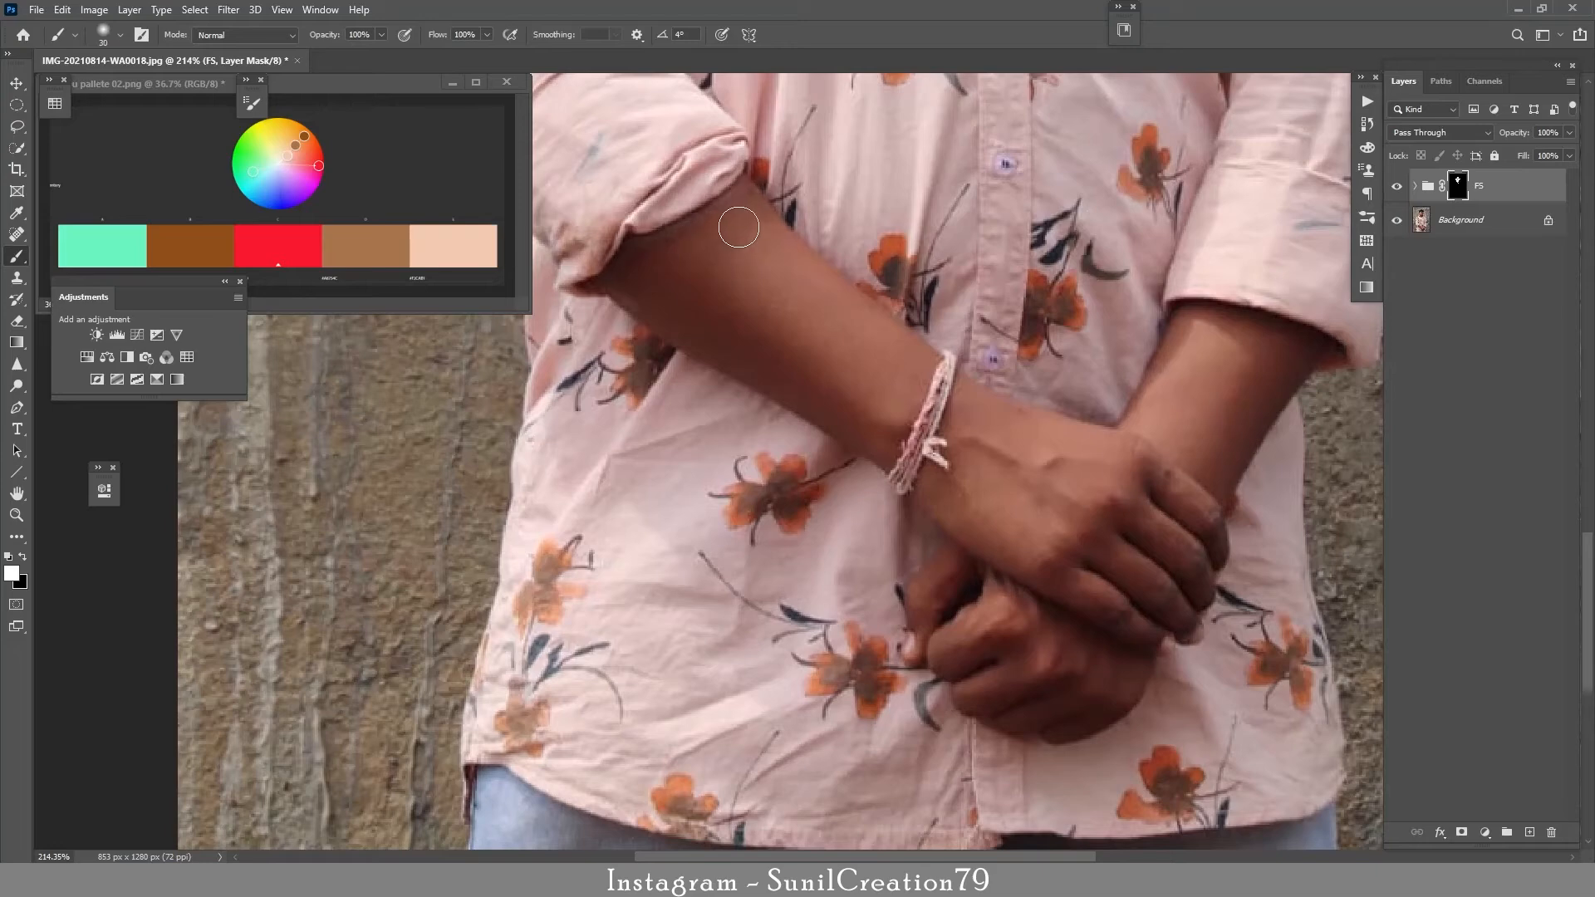
{"action": "mouse_move", "coordinate": [738, 227]}
{"action": "left_mouse_down"}
{"action": "mouse_move", "coordinate": [987, 423]}
{"action": "mouse_move", "coordinate": [1210, 542]}
{"action": "mouse_move", "coordinate": [1173, 621]}
{"action": "mouse_move", "coordinate": [1038, 569]}
{"action": "mouse_move", "coordinate": [1102, 507]}
{"action": "mouse_move", "coordinate": [1209, 328]}
{"action": "mouse_move", "coordinate": [1093, 573]}
{"action": "mouse_move", "coordinate": [969, 652]}
{"action": "left_mouse_up"}
{"action": "key", "text": "x"}
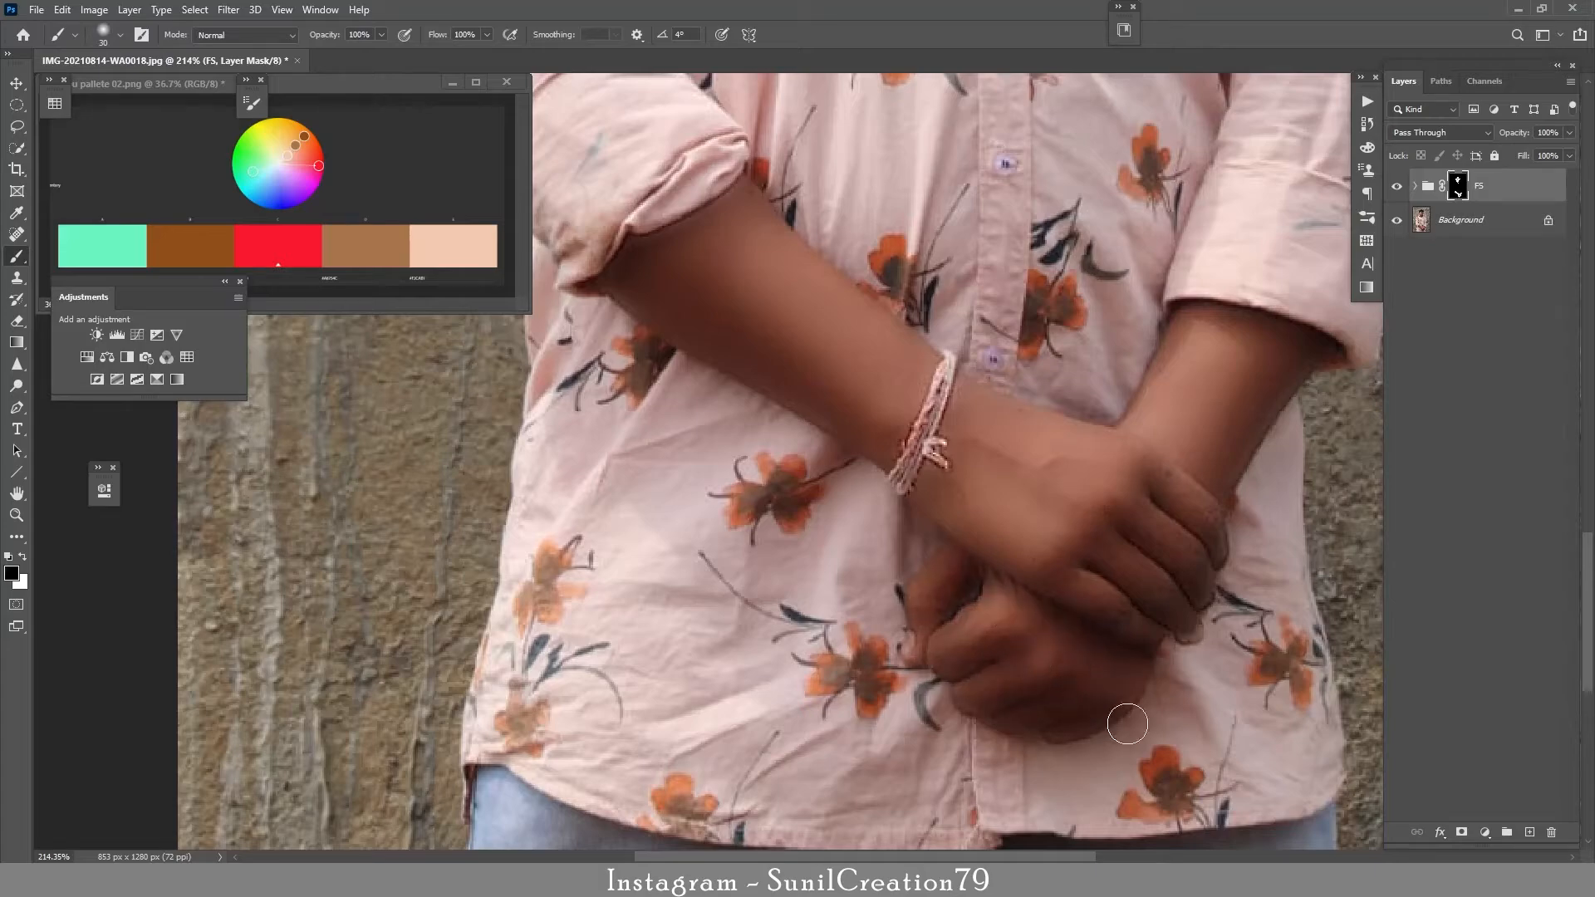
Compare the portrait with and without the FS group and set the group's opacity to 80%
{"action": "key", "text": "z"}
{"action": "left_click_drag", "start_coordinate": [1027, 365], "coordinate": [1211, 292]}
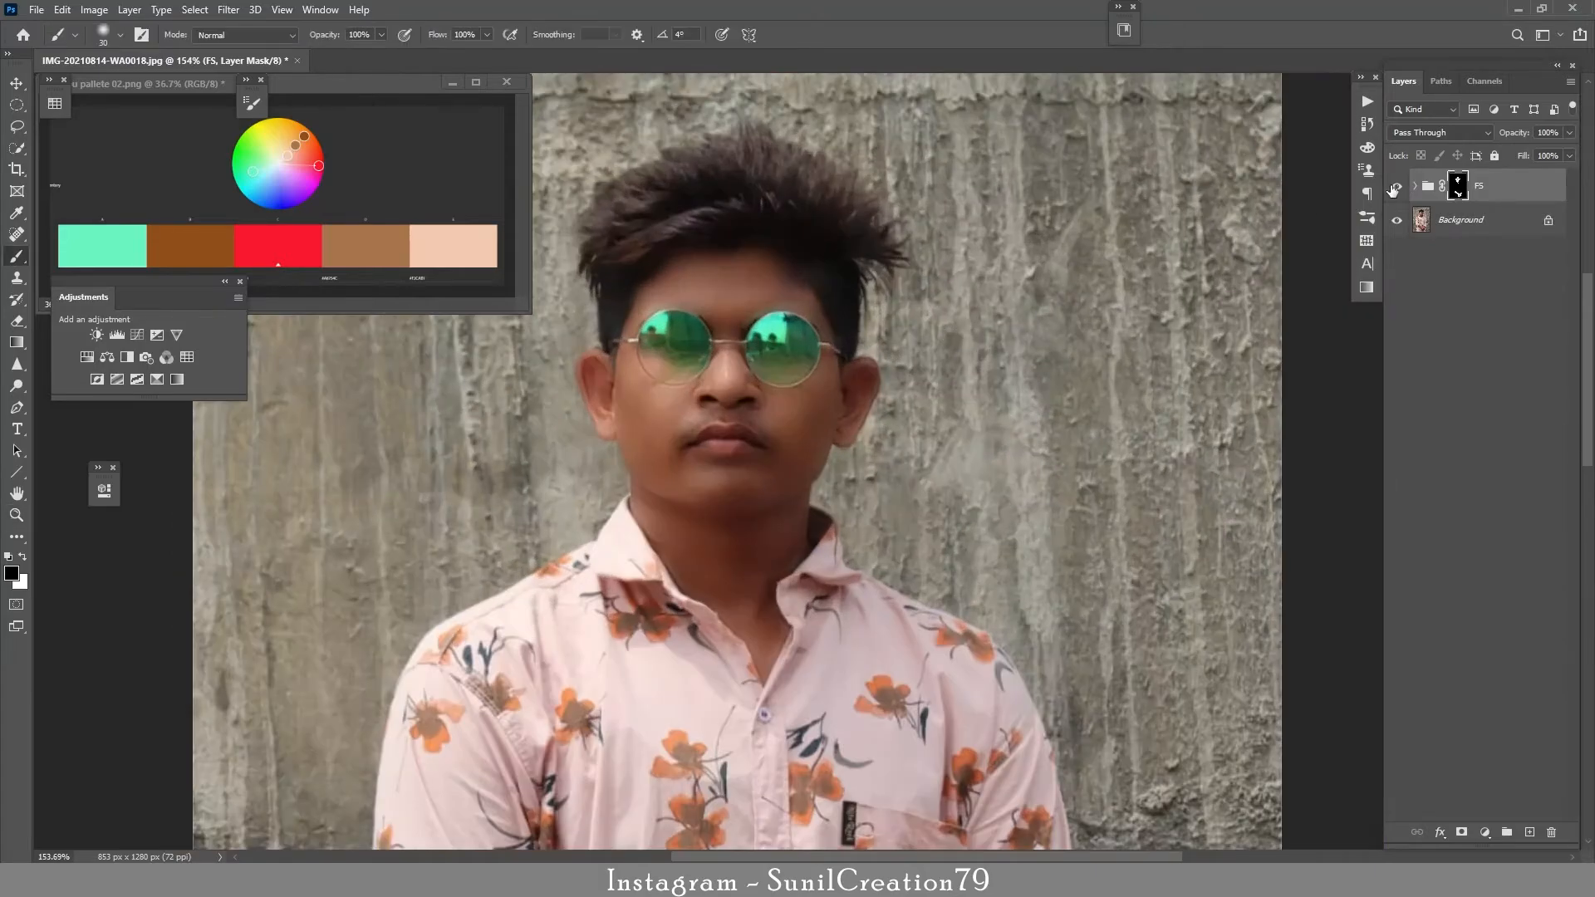
{"action": "left_click", "coordinate": [1397, 187]}
{"action": "left_click", "coordinate": [1397, 187]}
{"action": "key", "text": "z"}
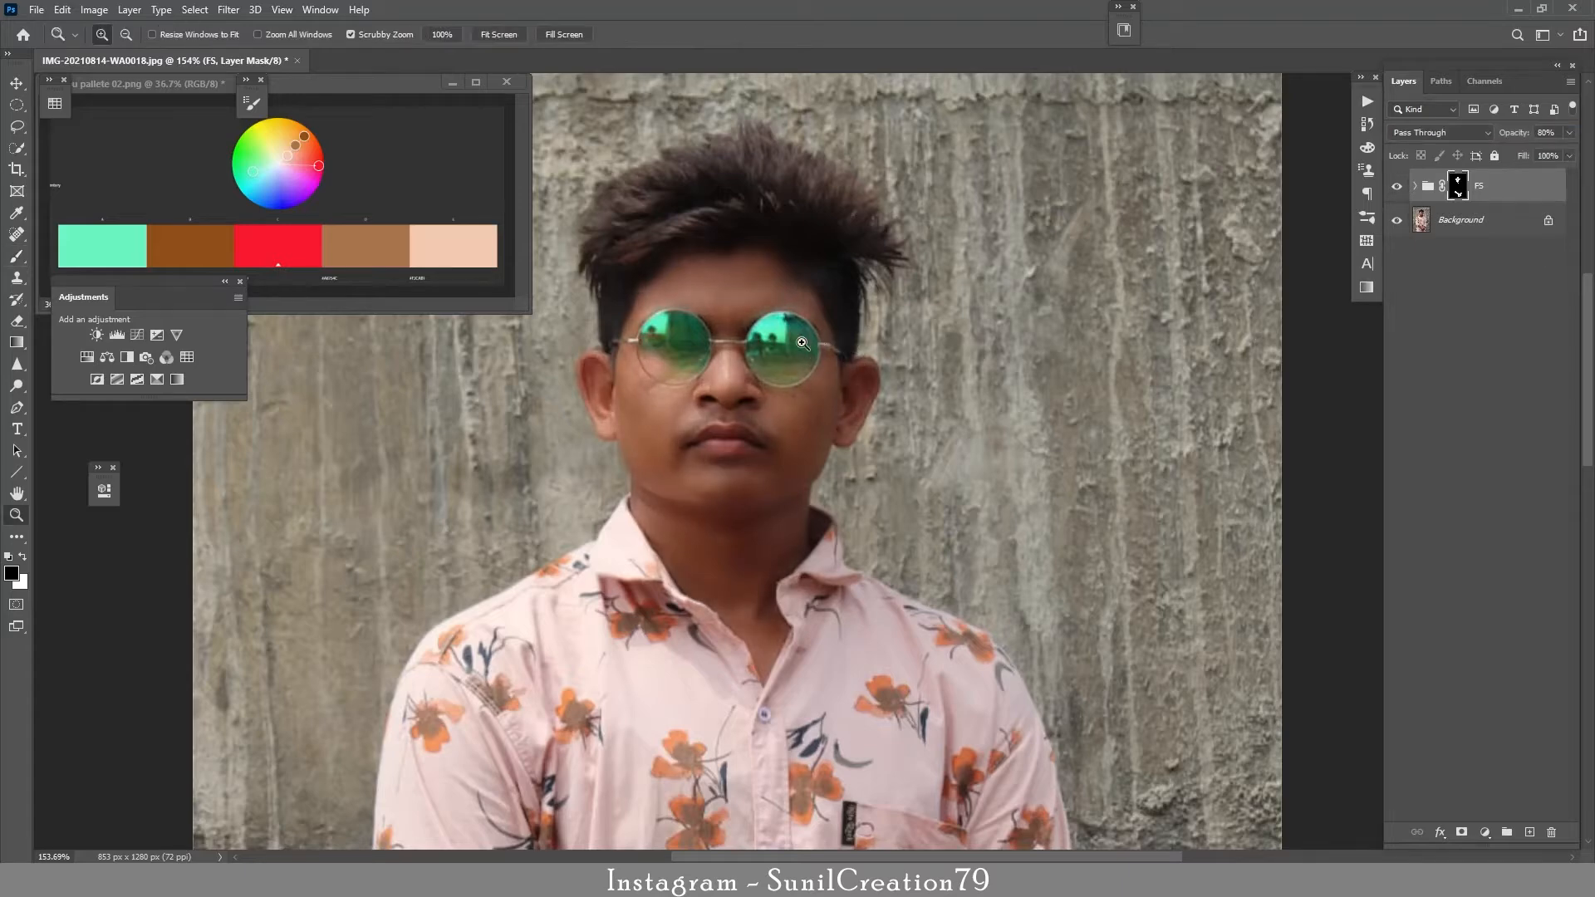
Add a Selective Color adjustment layer and set Cyans to cyan -63, magenta -46, yellow -65 and black -39
{"action": "mouse_move", "coordinate": [795, 324]}
{"action": "left_mouse_down"}
{"action": "mouse_move", "coordinate": [725, 336]}
{"action": "mouse_move", "coordinate": [840, 342]}
{"action": "left_mouse_up"}
{"action": "left_click", "coordinate": [1485, 831]}
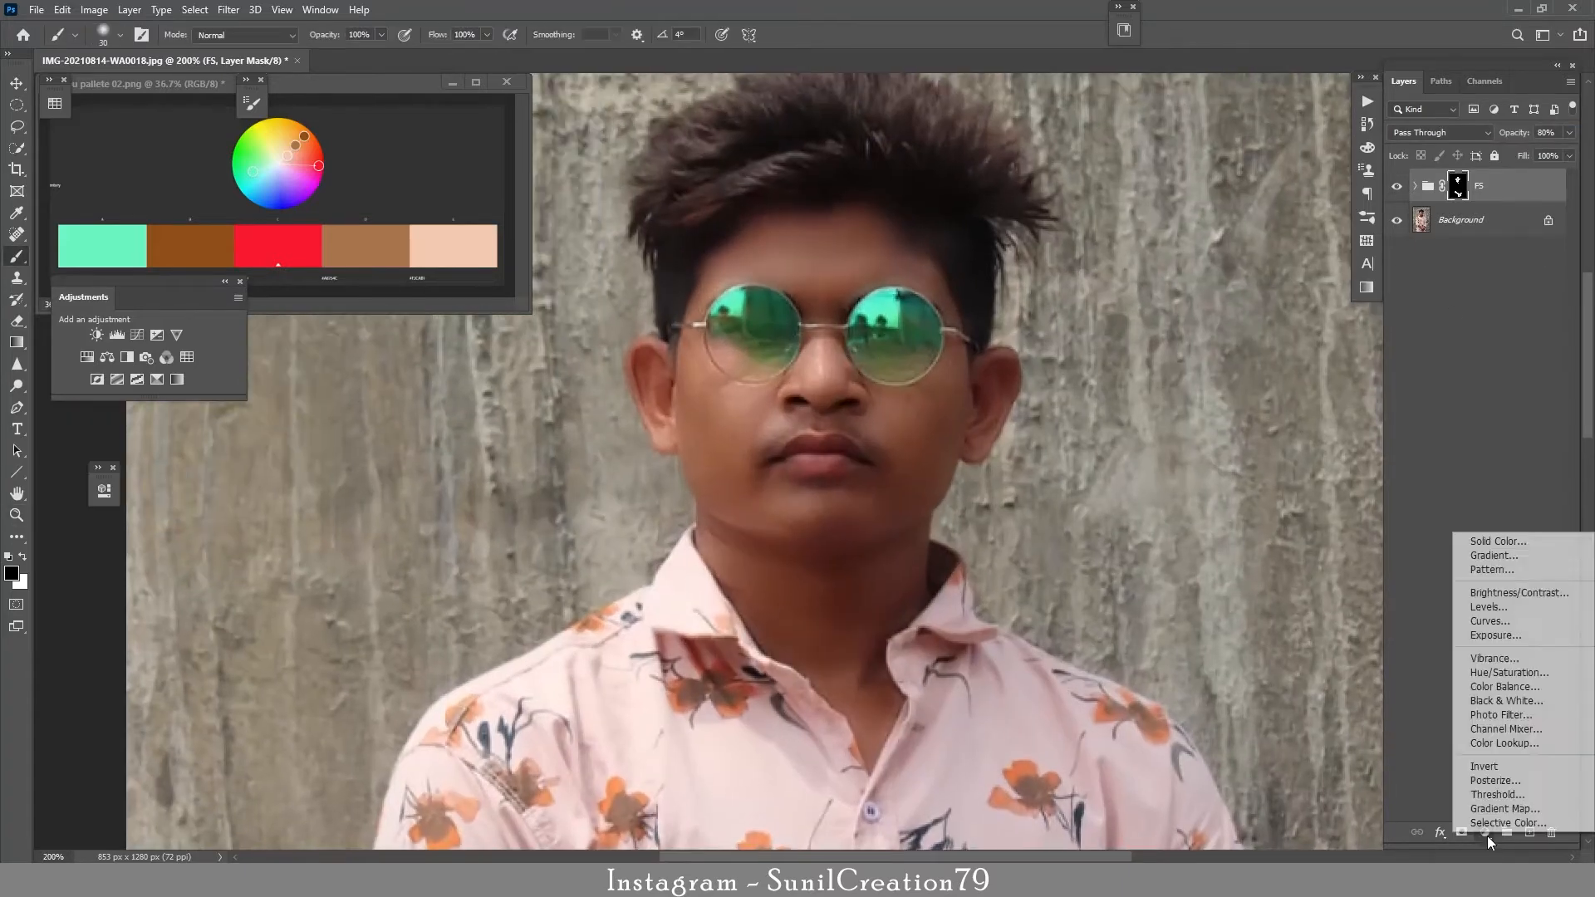
{"action": "left_click", "coordinate": [1488, 829]}
{"action": "left_click", "coordinate": [220, 516]}
{"action": "left_click", "coordinate": [211, 550]}
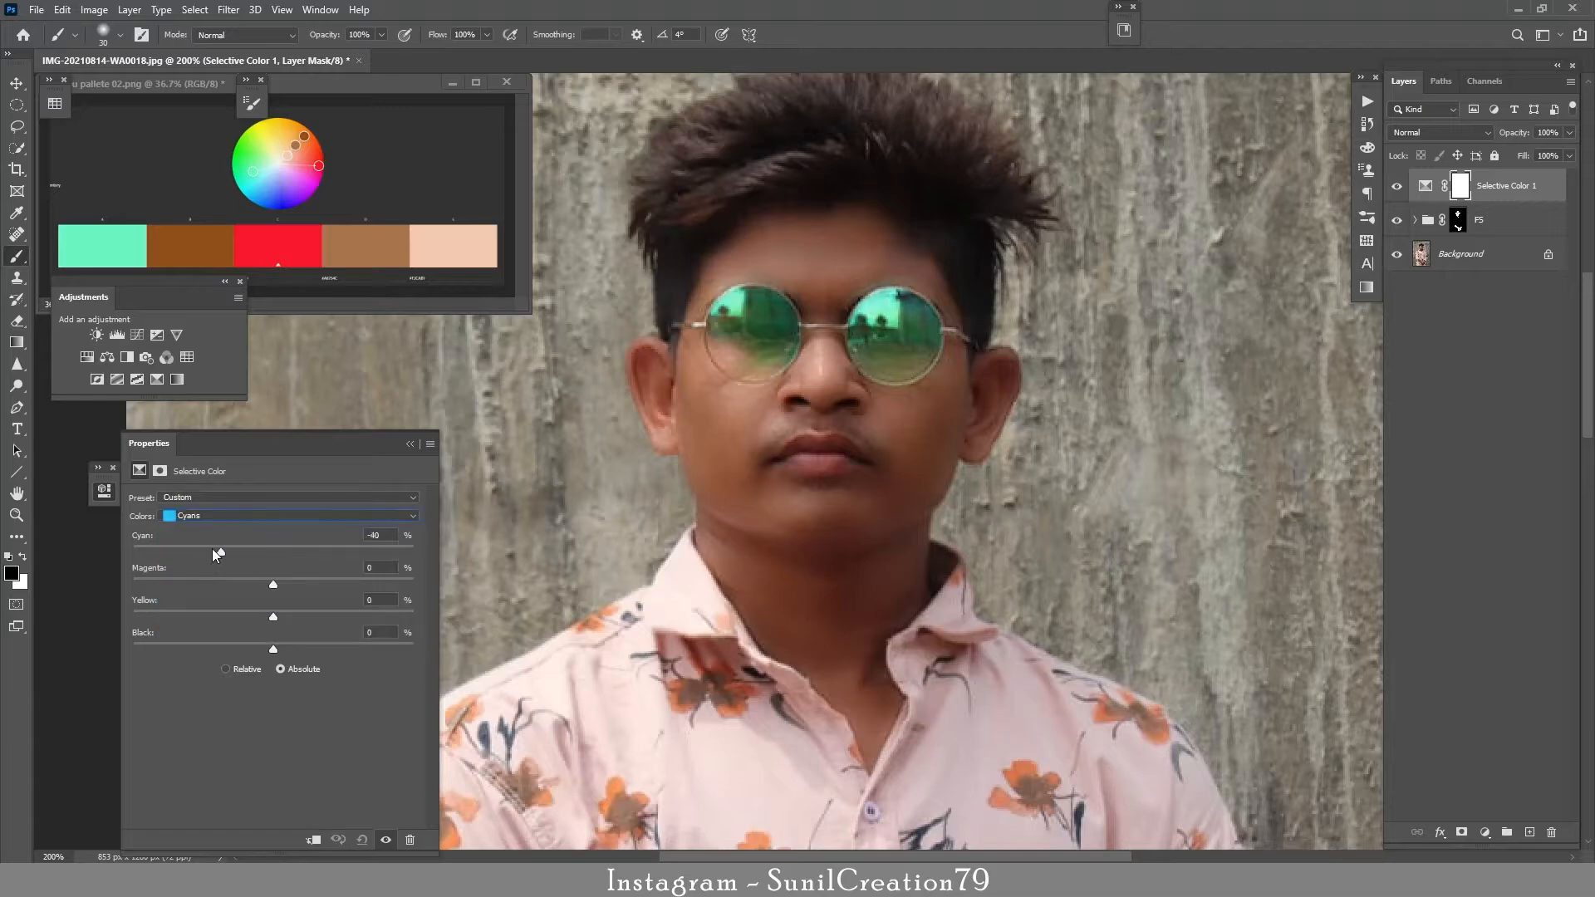
{"action": "left_click_drag", "start_coordinate": [212, 550], "coordinate": [186, 536]}
{"action": "left_click_drag", "start_coordinate": [270, 583], "coordinate": [182, 612]}
{"action": "left_click_drag", "start_coordinate": [274, 649], "coordinate": [218, 649]}
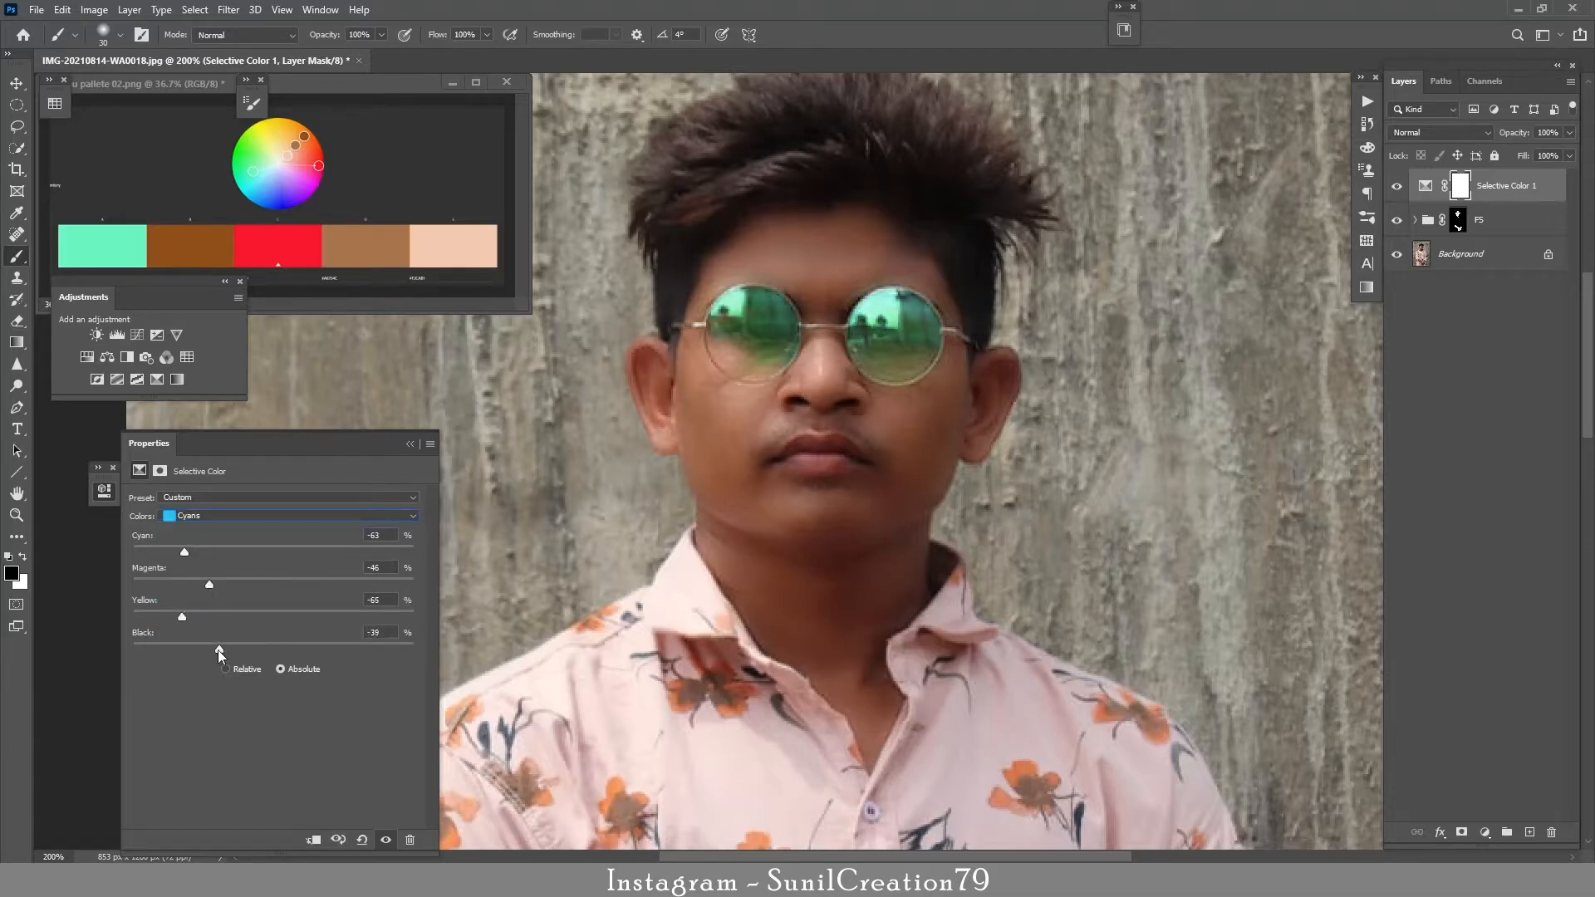
Set the Greens of the Selective Color adjustment to cyan -69, magenta -56, yellow -100 and black -53
{"action": "left_click", "coordinate": [161, 516]}
{"action": "left_click", "coordinate": [182, 547]}
{"action": "left_click", "coordinate": [182, 550]}
{"action": "left_click_drag", "start_coordinate": [266, 586], "coordinate": [194, 584]}
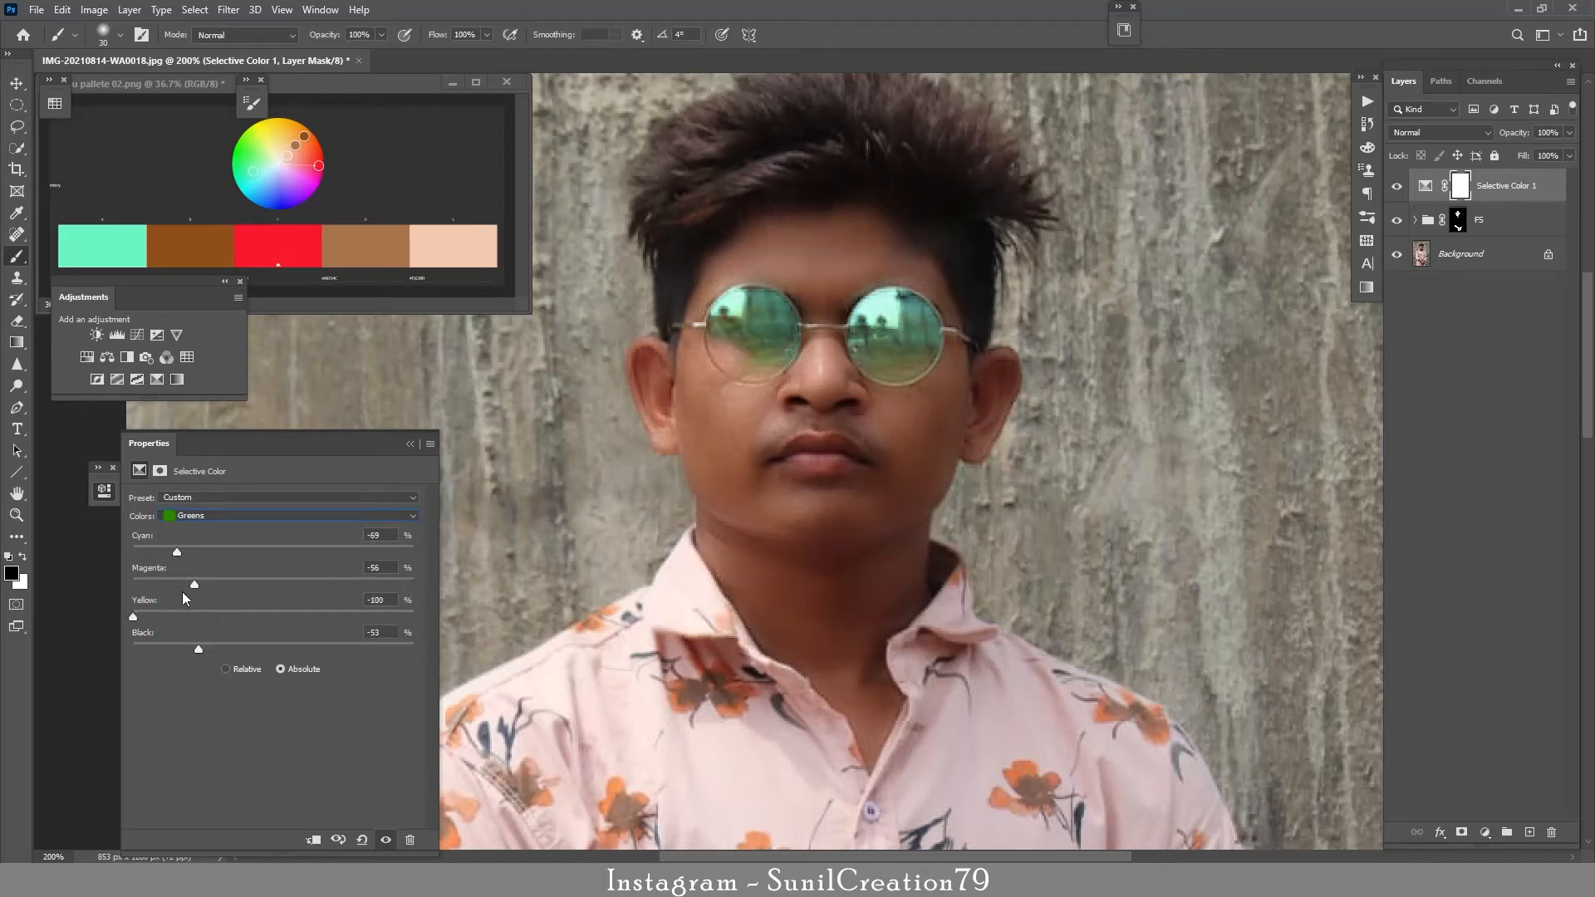
{"action": "left_click", "coordinate": [189, 516]}
{"action": "left_click", "coordinate": [195, 544]}
Invert the Selective Color 1 mask and paint white over both sunglass lenses to limit the colour change to them
{"action": "double_click", "coordinate": [431, 453]}
{"action": "key", "text": "ctrl+i"}
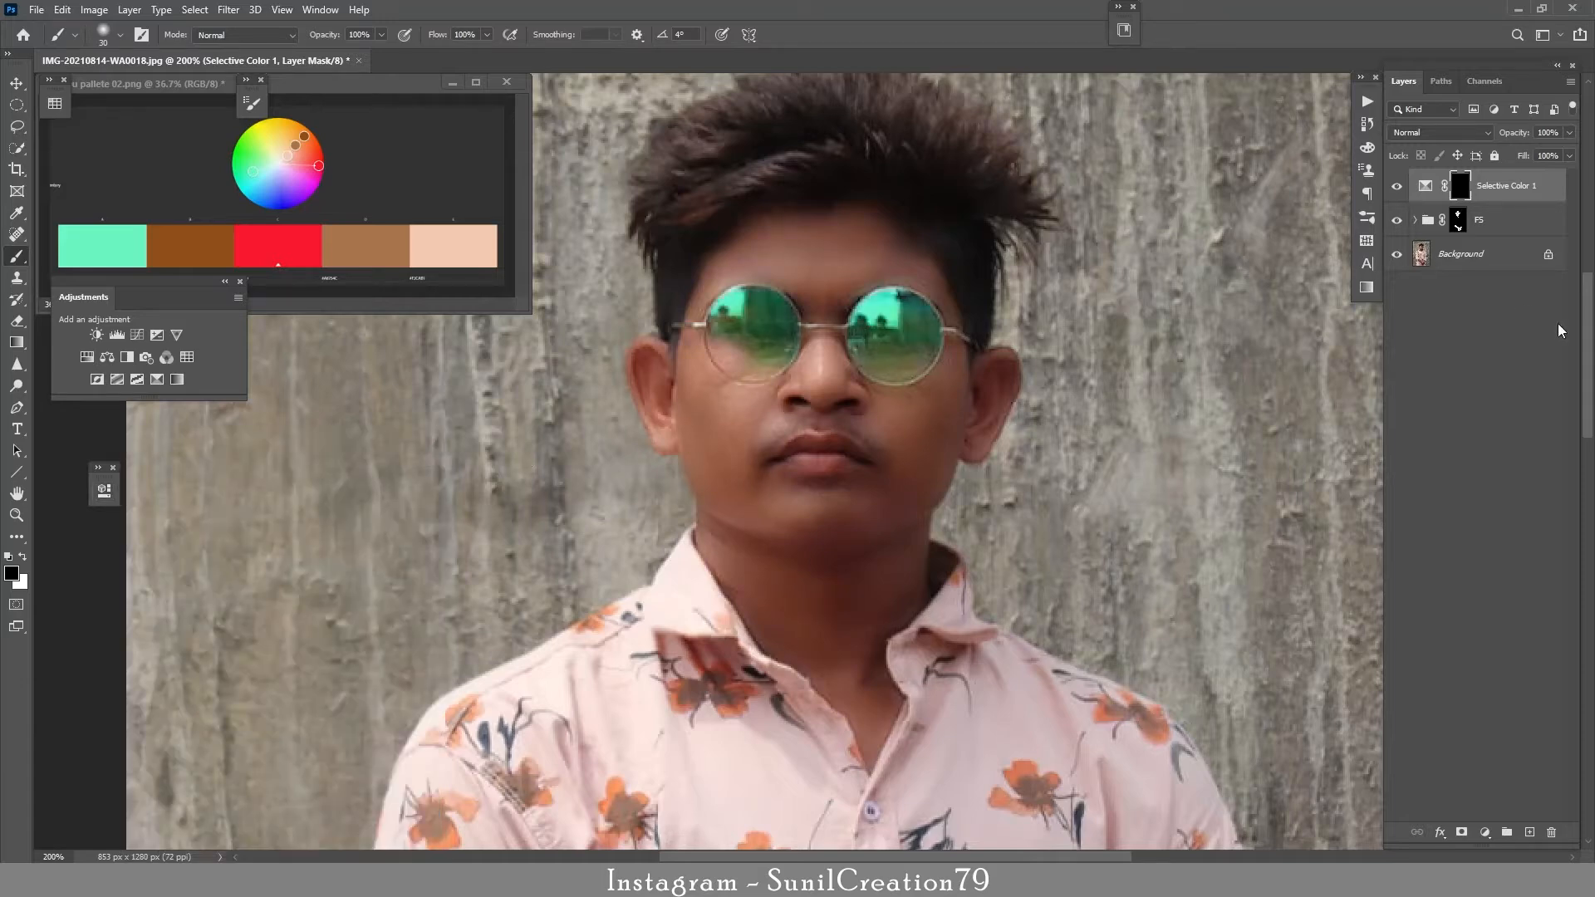
{"action": "key", "text": "x"}
{"action": "left_click_drag", "start_coordinate": [761, 325], "coordinate": [727, 311]}
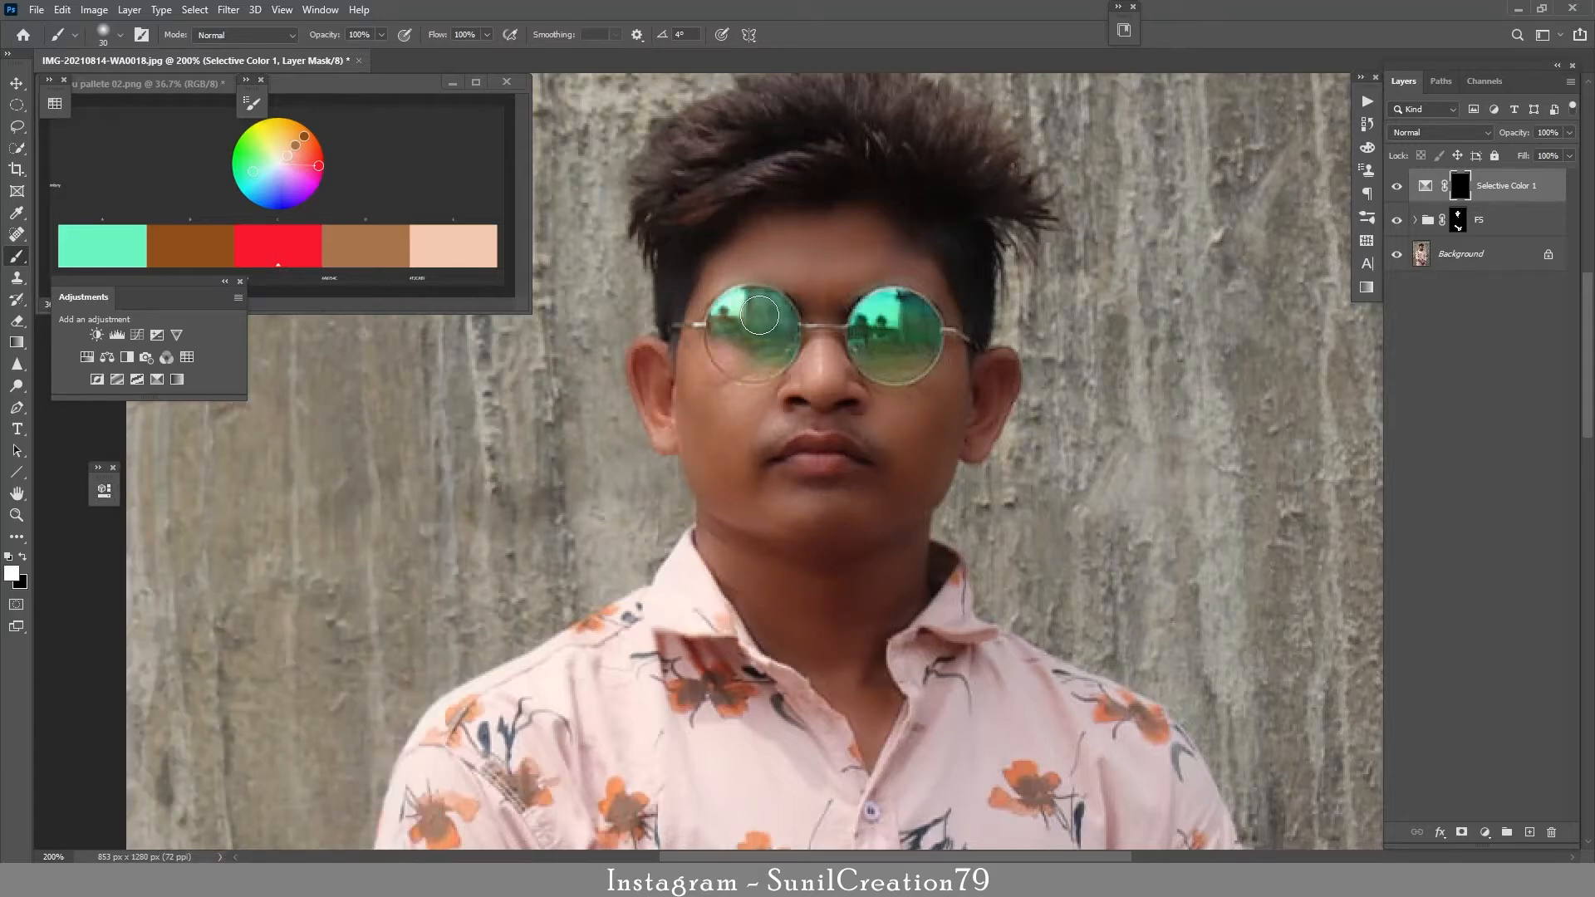
{"action": "mouse_move", "coordinate": [897, 332]}
{"action": "left_mouse_down"}
{"action": "mouse_move", "coordinate": [922, 350]}
{"action": "mouse_move", "coordinate": [884, 362]}
{"action": "left_mouse_up"}
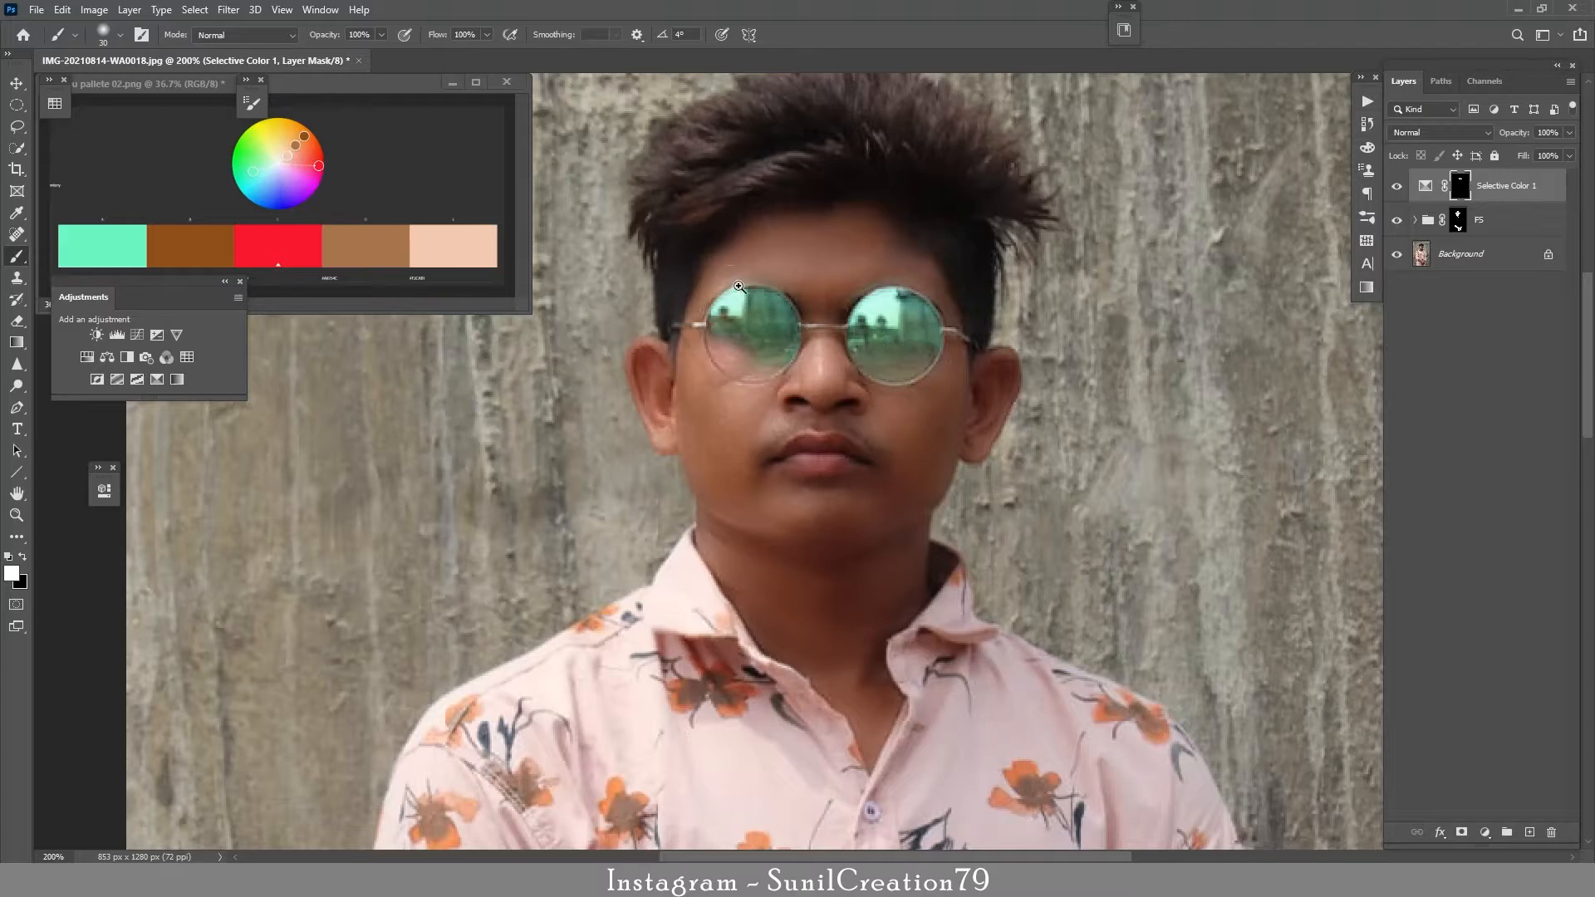
{"action": "left_click_drag", "start_coordinate": [738, 286], "coordinate": [689, 286]}
{"action": "left_click", "coordinate": [1396, 186]}
{"action": "left_click", "coordinate": [1396, 186]}
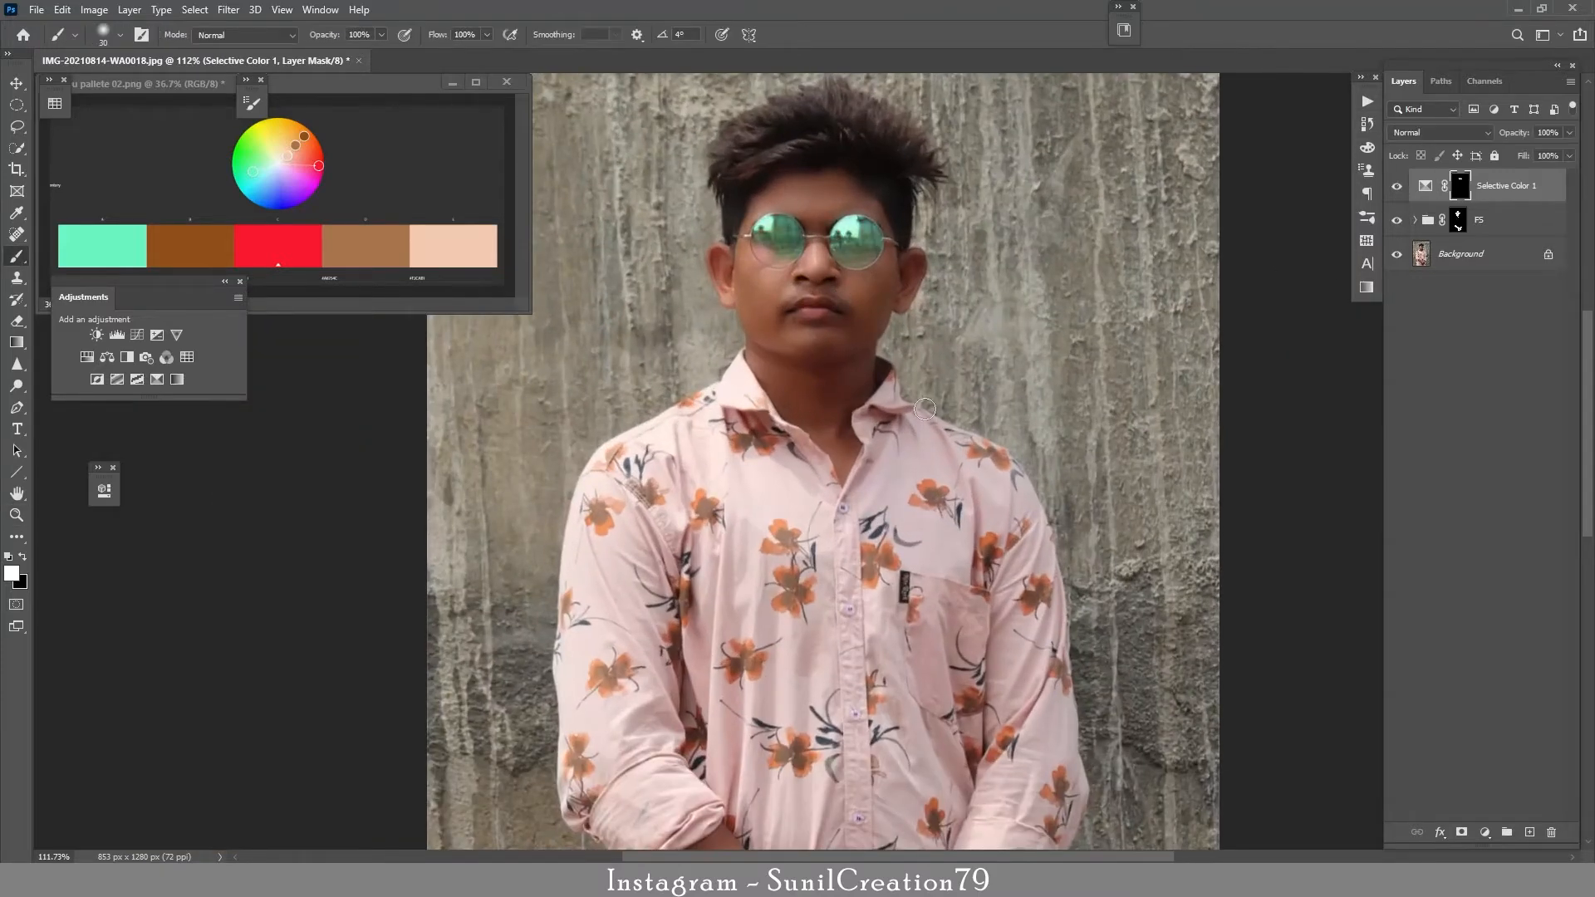
Add a second Selective Color adjustment layer and set Yellows to cyan -40, magenta +100 and yellow +7
{"action": "left_click", "coordinate": [1484, 831]}
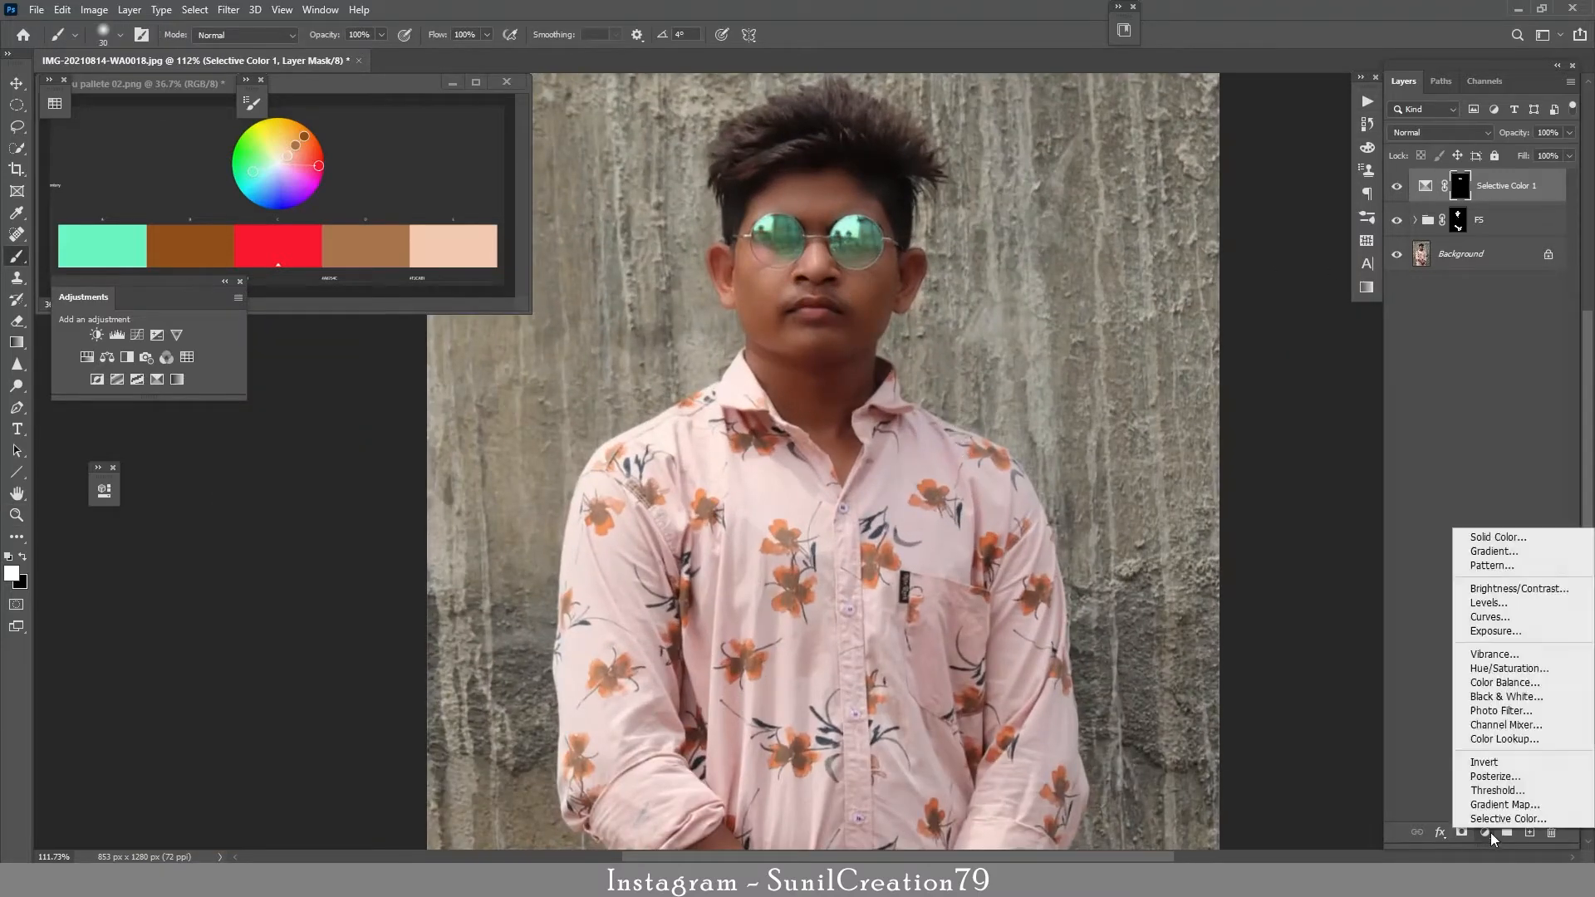
{"action": "left_click", "coordinate": [1496, 818]}
{"action": "left_click_drag", "start_coordinate": [271, 447], "coordinate": [373, 399]}
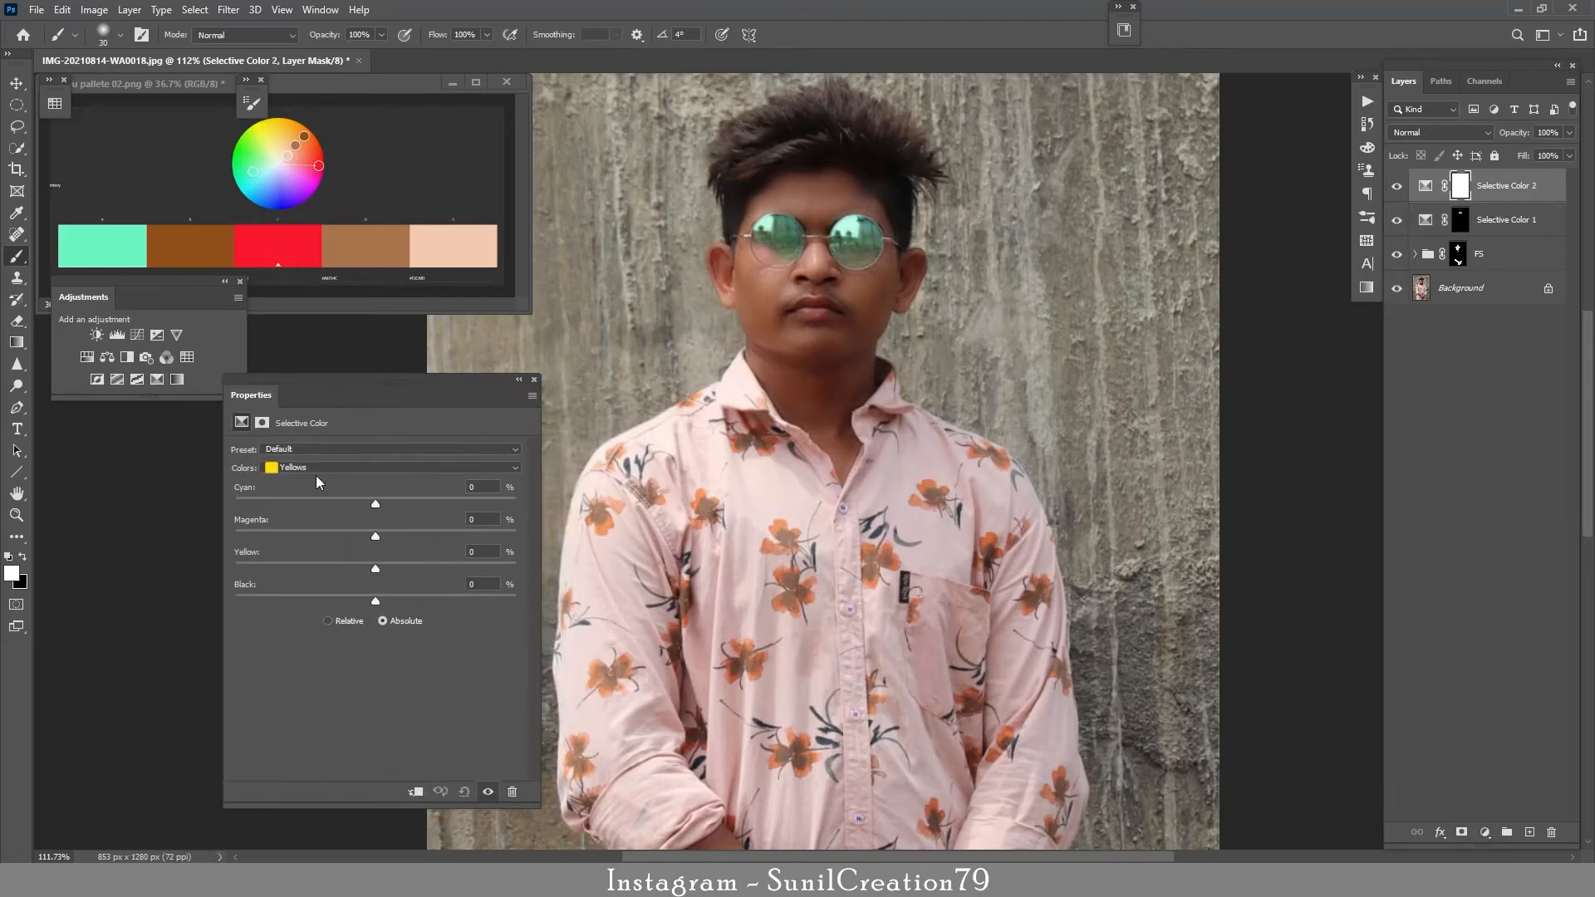
{"action": "left_click_drag", "start_coordinate": [405, 534], "coordinate": [496, 536]}
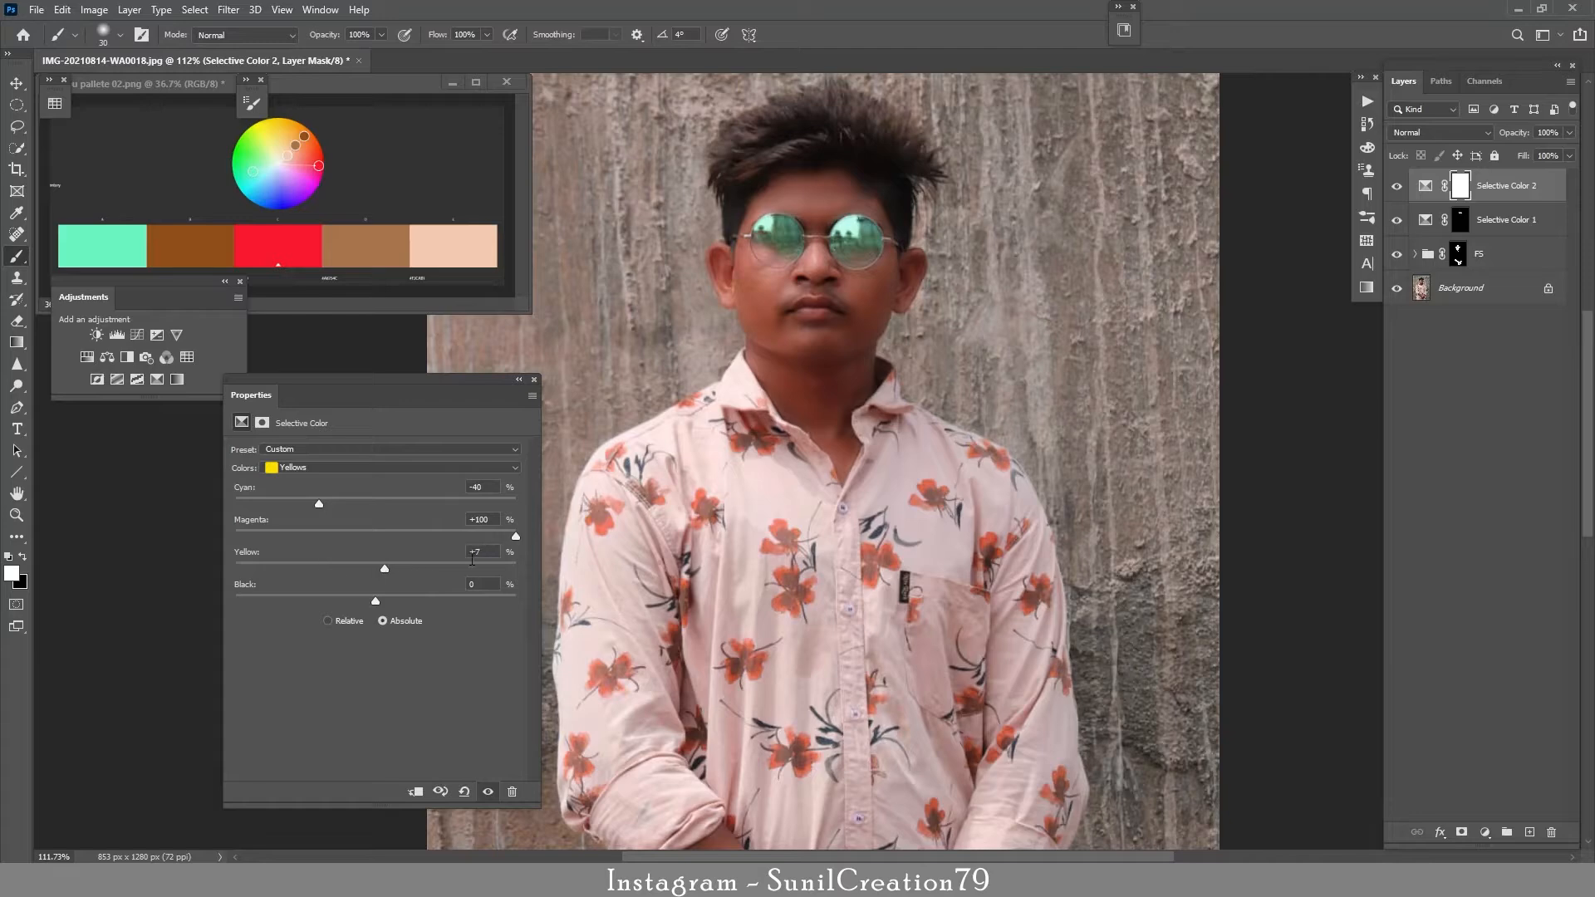
Set the Reds of the second Selective Color adjustment to cyan -40, magenta +4, yellow -4 and black +36
{"action": "left_click", "coordinate": [391, 467]}
{"action": "left_click", "coordinate": [377, 473]}
{"action": "left_click_drag", "start_coordinate": [326, 496], "coordinate": [426, 567]}
{"action": "left_click_drag", "start_coordinate": [280, 499], "coordinate": [373, 501]}
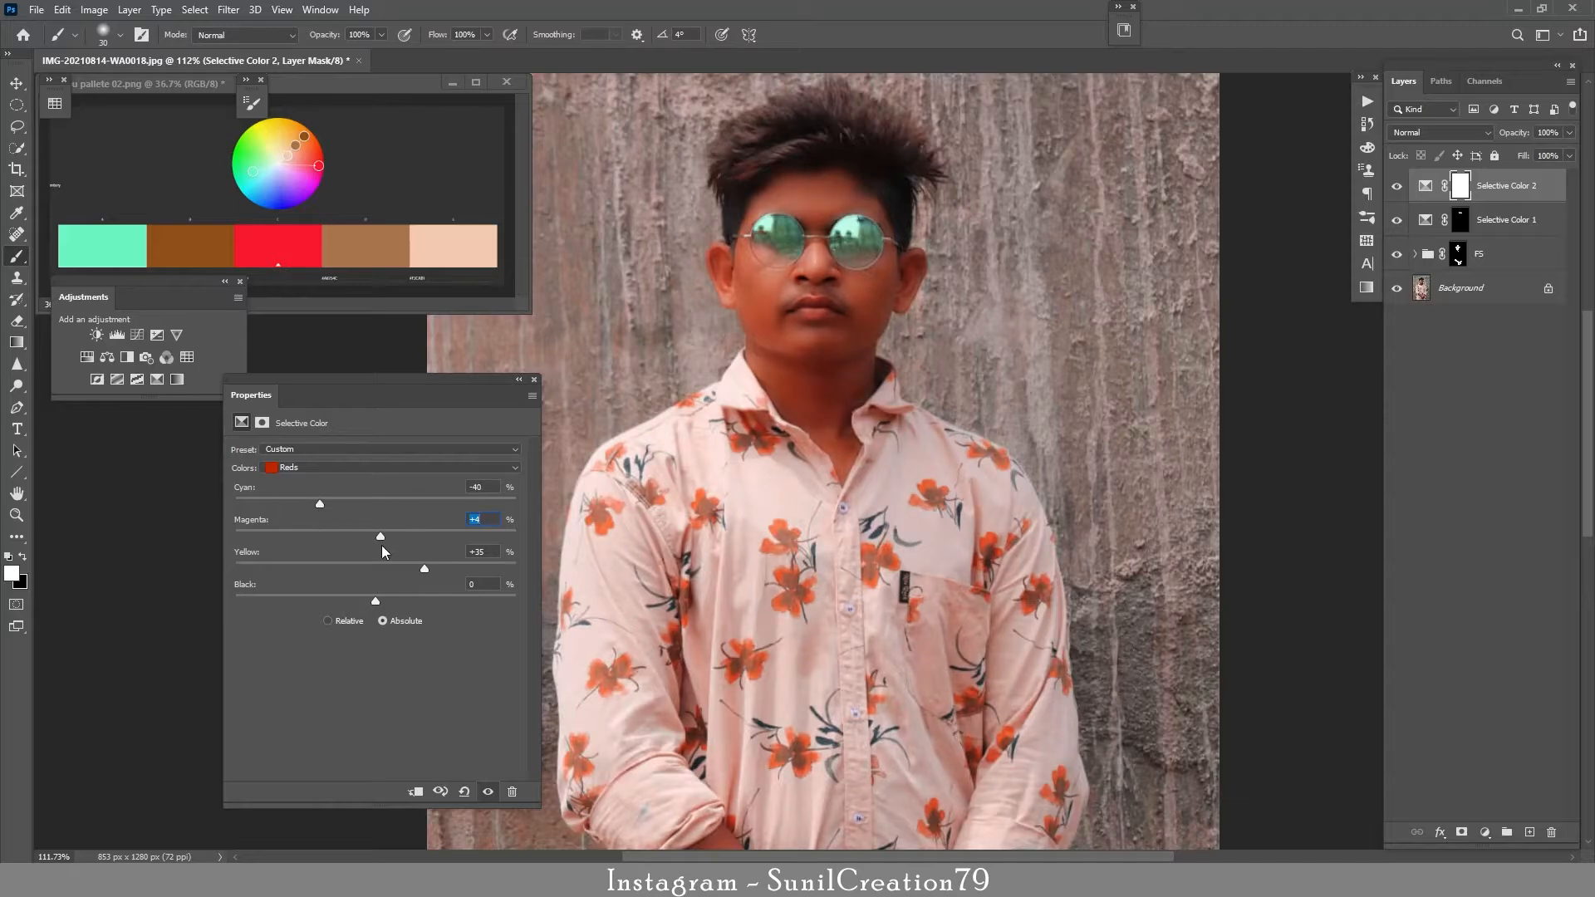
{"action": "left_click_drag", "start_coordinate": [375, 602], "coordinate": [427, 602]}
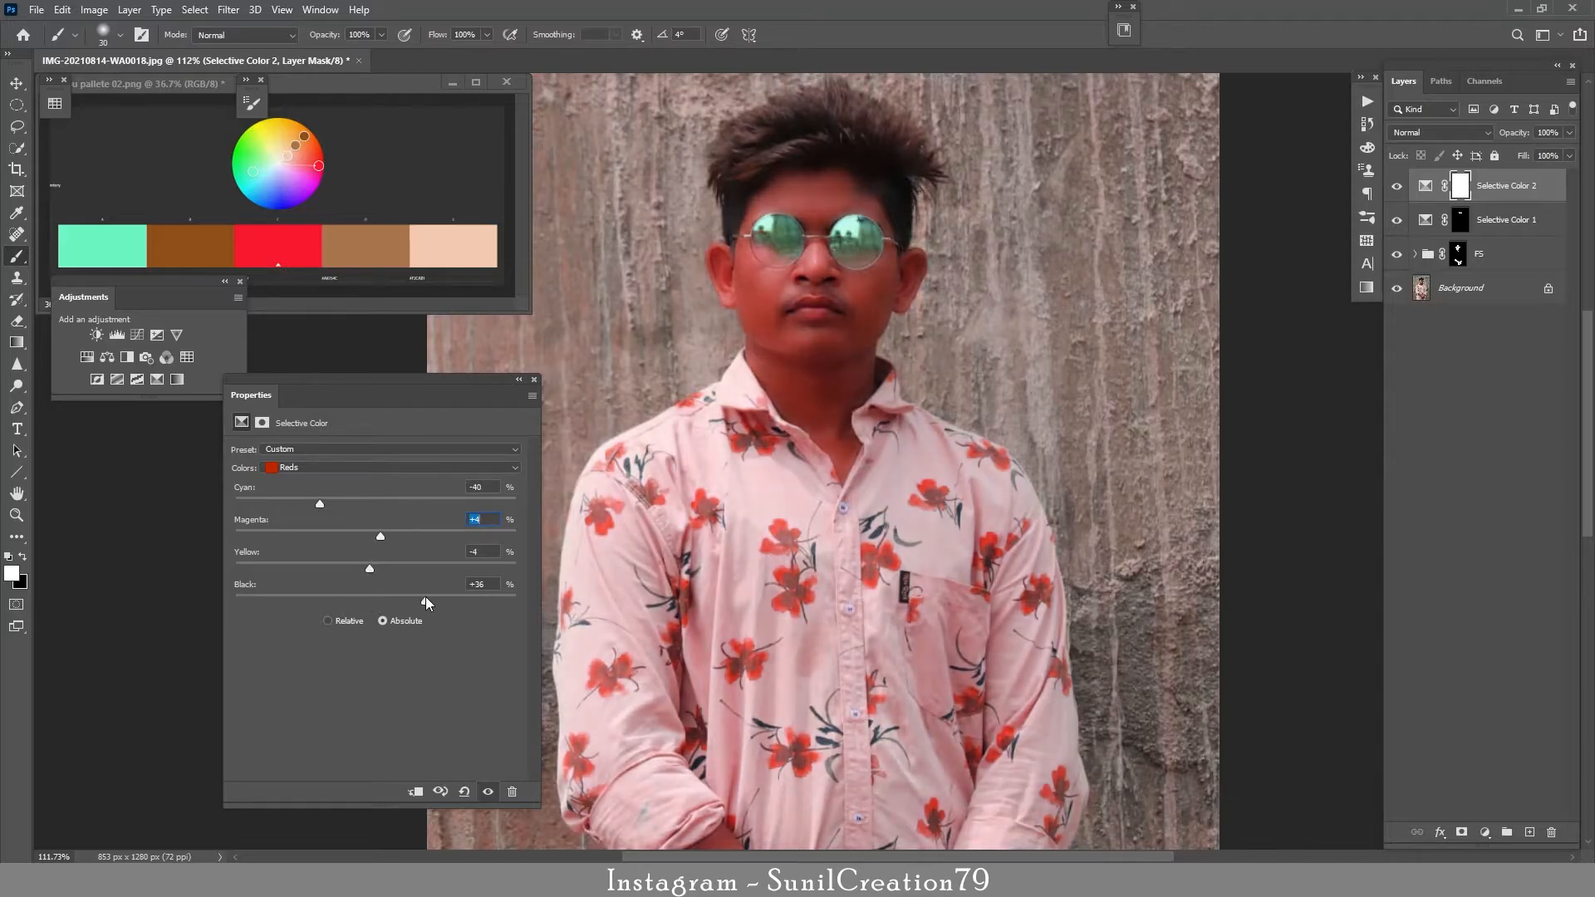
{"action": "left_click", "coordinate": [519, 379]}
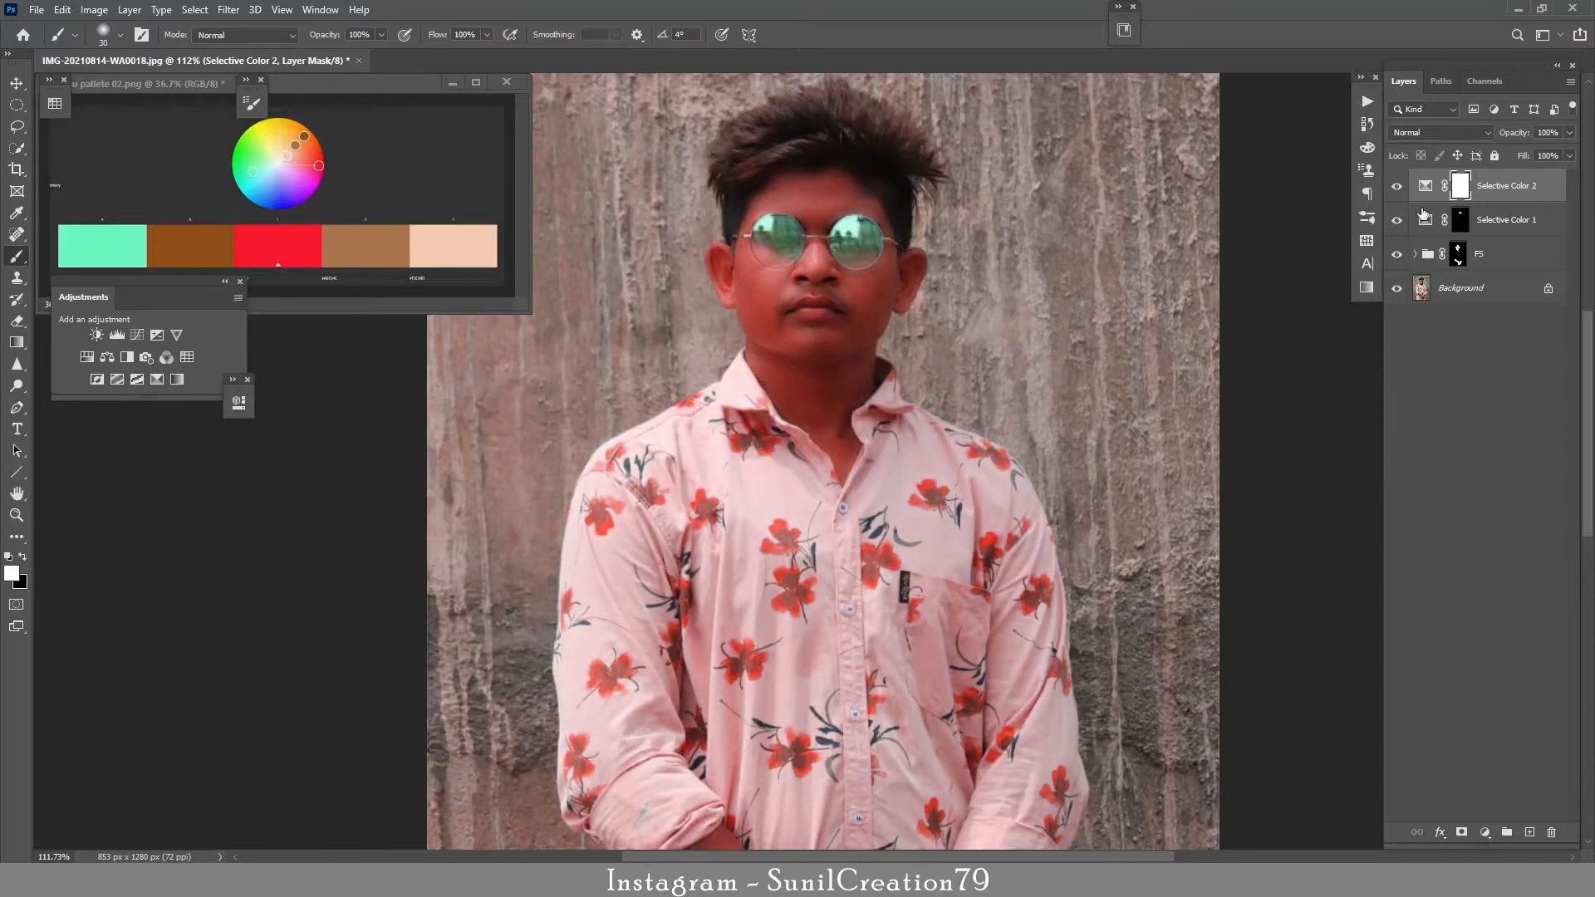
Invert the Selective Color 2 mask and paint the red tone onto the flowers by the collar and above the pocket
{"action": "key", "text": "ctrl+i"}
{"action": "key", "text": "ctrl+i"}
{"action": "key", "text": "ctrl+i"}
{"action": "key", "text": "ctrl+space"}
{"action": "mouse_move", "coordinate": [761, 445]}
{"action": "left_mouse_down"}
{"action": "mouse_move", "coordinate": [819, 445]}
{"action": "mouse_move", "coordinate": [755, 429]}
{"action": "left_mouse_up"}
{"action": "key", "text": "bracketleft"}
{"action": "key", "text": "bracketleft"}
{"action": "key", "text": "bracketleft"}
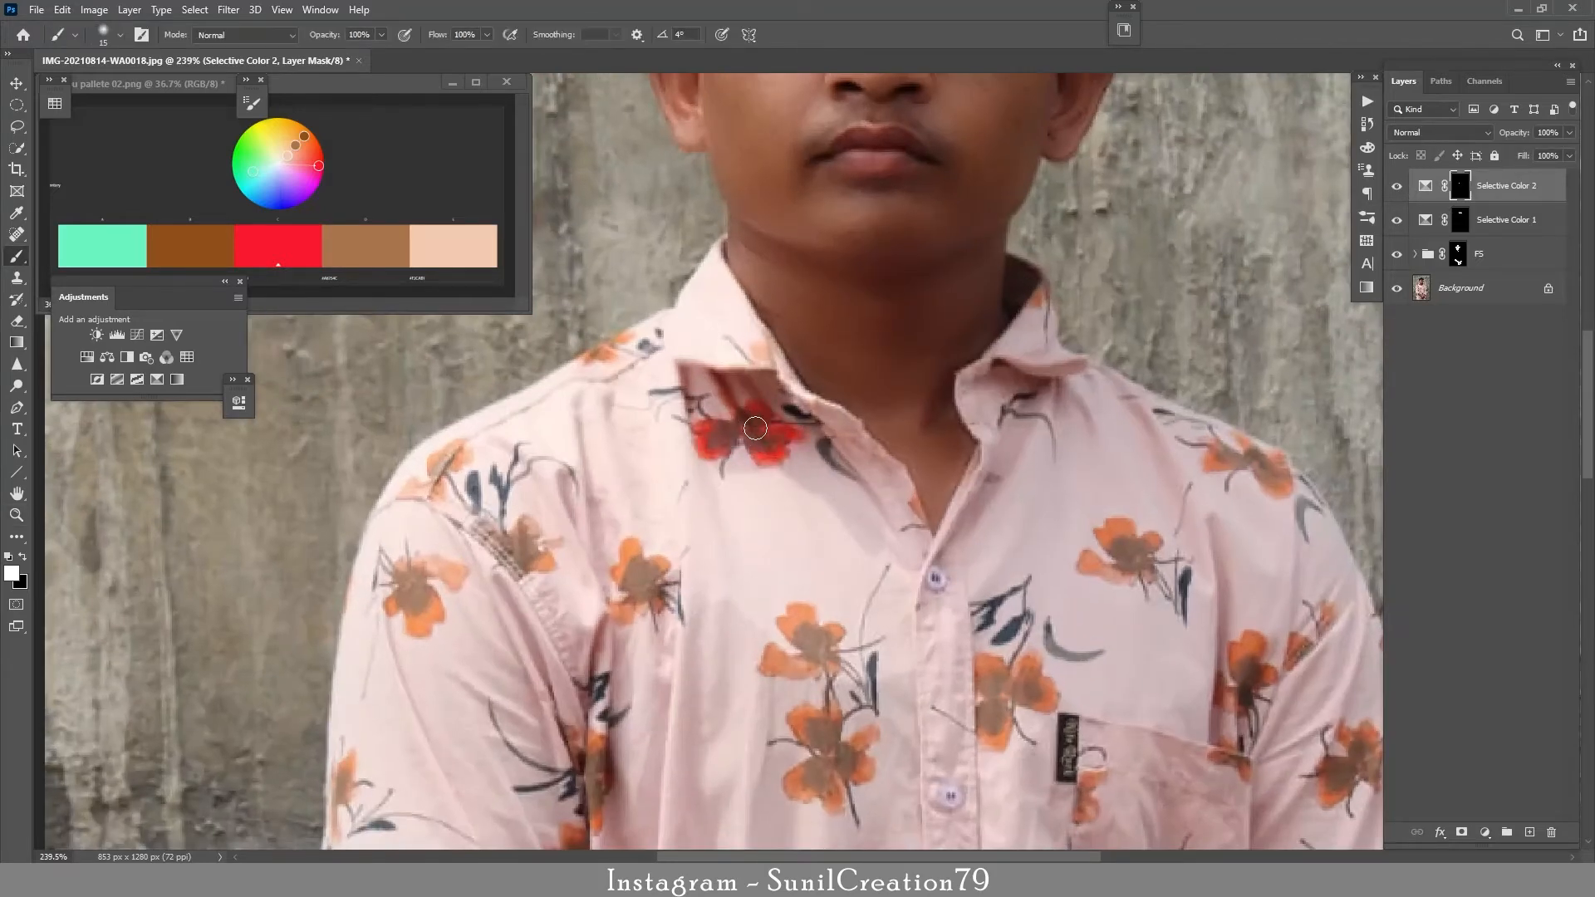
{"action": "left_click_drag", "start_coordinate": [618, 337], "coordinate": [624, 332]}
{"action": "mouse_move", "coordinate": [1109, 532]}
{"action": "left_mouse_down"}
{"action": "mouse_move", "coordinate": [1121, 542]}
{"action": "mouse_move", "coordinate": [1090, 563]}
{"action": "left_mouse_up"}
Paint the mask to redden the small print at the neck opening and the flower on the pocket-side shoulder, adjusting the brush size
{"action": "key", "text": "space"}
{"action": "left_click_drag", "start_coordinate": [1115, 542], "coordinate": [914, 403]}
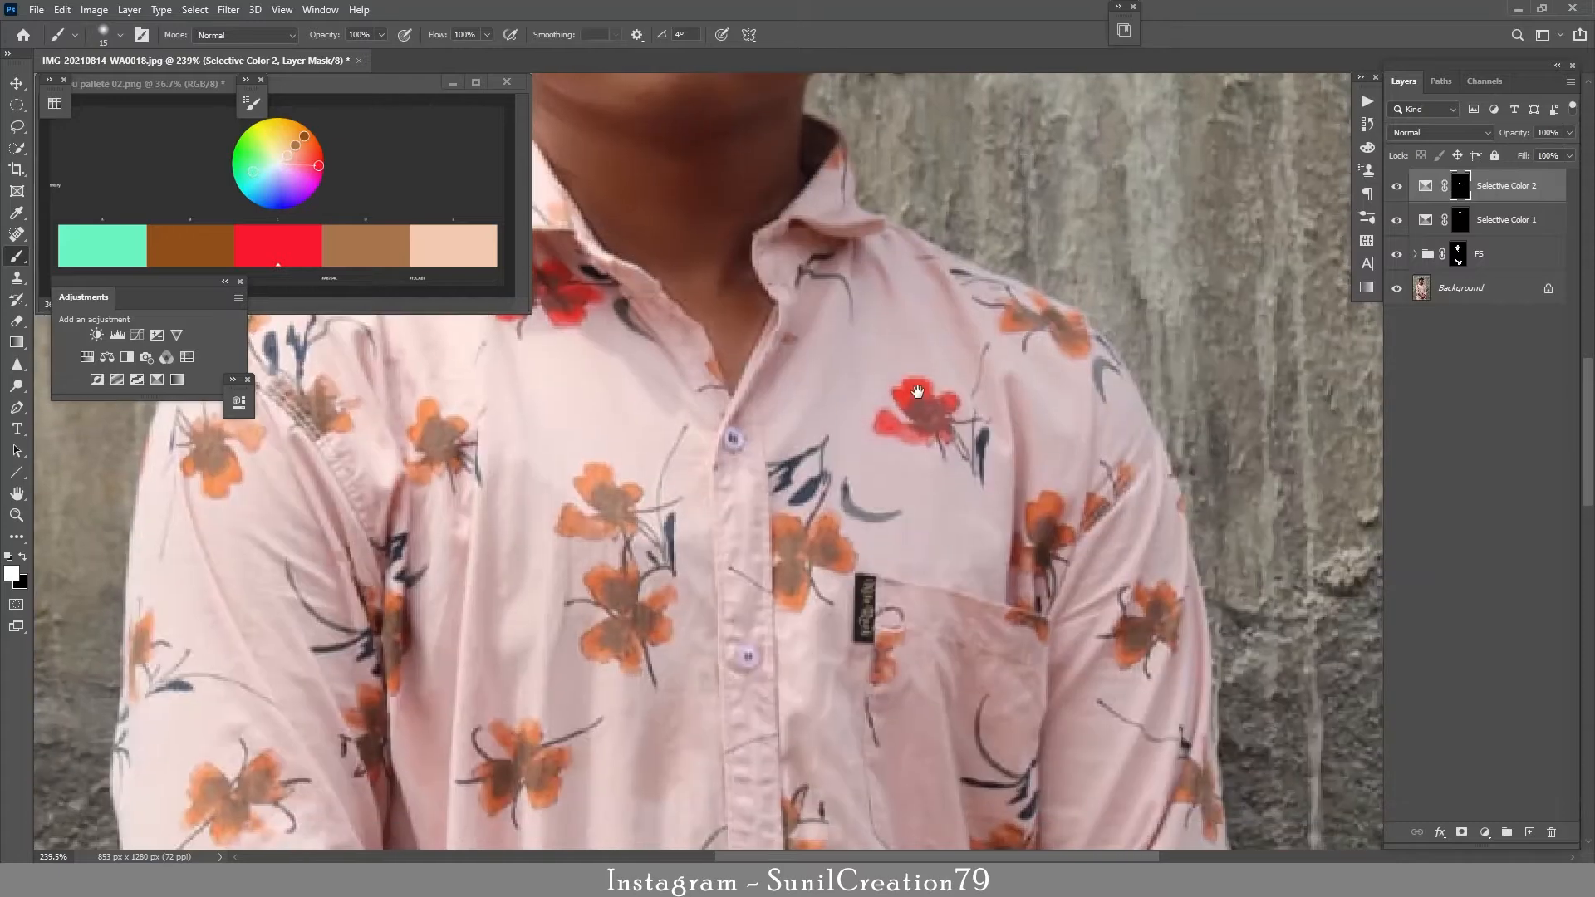
{"action": "key", "text": "bracketleft"}
{"action": "key", "text": "bracketleft"}
{"action": "key", "text": "bracketleft"}
{"action": "left_click_drag", "start_coordinate": [715, 365], "coordinate": [721, 374]}
{"action": "key", "text": "bracketright"}
{"action": "key", "text": "bracketright"}
{"action": "mouse_move", "coordinate": [1046, 325]}
{"action": "left_mouse_down"}
{"action": "mouse_move", "coordinate": [1015, 318]}
{"action": "mouse_move", "coordinate": [1080, 344]}
{"action": "left_mouse_up"}
Paint the mask over the flowers on the pocket-side sleeve and around the chest pocket to turn them red
{"action": "key", "text": "space"}
{"action": "left_click_drag", "start_coordinate": [1065, 433], "coordinate": [1154, 226]}
{"action": "mouse_move", "coordinate": [1130, 298]}
{"action": "left_mouse_down"}
{"action": "mouse_move", "coordinate": [1154, 331]}
{"action": "mouse_move", "coordinate": [1133, 420]}
{"action": "mouse_move", "coordinate": [1246, 407]}
{"action": "mouse_move", "coordinate": [1209, 283]}
{"action": "mouse_move", "coordinate": [923, 334]}
{"action": "mouse_move", "coordinate": [882, 374]}
{"action": "left_mouse_up"}
{"action": "left_click_drag", "start_coordinate": [956, 449], "coordinate": [976, 466]}
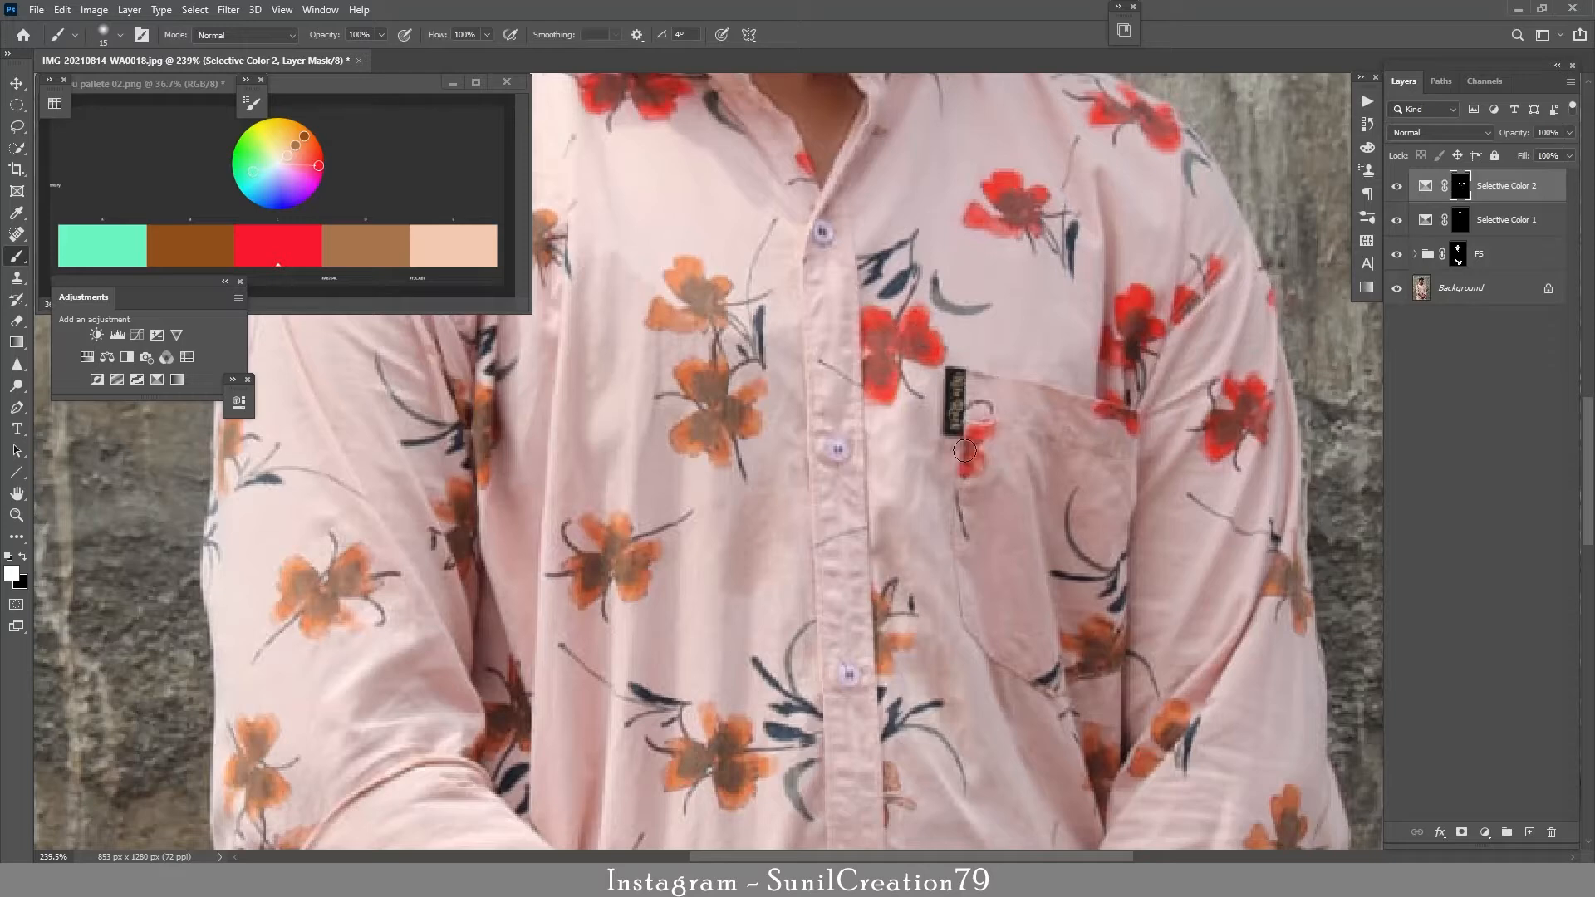
{"action": "key", "text": "space"}
{"action": "left_click_drag", "start_coordinate": [1071, 511], "coordinate": [999, 266]}
{"action": "mouse_move", "coordinate": [1196, 326]}
{"action": "left_mouse_down"}
{"action": "mouse_move", "coordinate": [1223, 365]}
{"action": "mouse_move", "coordinate": [1180, 455]}
{"action": "mouse_move", "coordinate": [1213, 588]}
{"action": "mouse_move", "coordinate": [1198, 677]}
{"action": "mouse_move", "coordinate": [1110, 491]}
{"action": "mouse_move", "coordinate": [1036, 413]}
{"action": "mouse_move", "coordinate": [1024, 518]}
{"action": "mouse_move", "coordinate": [947, 662]}
{"action": "mouse_move", "coordinate": [933, 650]}
{"action": "mouse_move", "coordinate": [1113, 277]}
{"action": "mouse_move", "coordinate": [1080, 285]}
{"action": "left_mouse_up"}
Paint the mask over the flowers along the button placket and the lower shirt front to turn them red
{"action": "key", "text": "space"}
{"action": "mouse_move", "coordinate": [997, 419]}
{"action": "left_mouse_down"}
{"action": "mouse_move", "coordinate": [991, 452]}
{"action": "mouse_move", "coordinate": [943, 498]}
{"action": "mouse_move", "coordinate": [794, 386]}
{"action": "mouse_move", "coordinate": [781, 449]}
{"action": "left_mouse_up"}
{"action": "left_click_drag", "start_coordinate": [781, 449], "coordinate": [977, 678]}
{"action": "key", "text": "x"}
{"action": "key", "text": "x"}
{"action": "mouse_move", "coordinate": [985, 320]}
{"action": "left_mouse_down"}
{"action": "mouse_move", "coordinate": [968, 392]}
{"action": "mouse_move", "coordinate": [926, 357]}
{"action": "left_mouse_up"}
{"action": "key", "text": "space"}
{"action": "mouse_move", "coordinate": [1119, 270]}
{"action": "left_mouse_down"}
{"action": "mouse_move", "coordinate": [1067, 488]}
{"action": "mouse_move", "coordinate": [1077, 408]}
{"action": "left_mouse_up"}
{"action": "left_click_drag", "start_coordinate": [1080, 605], "coordinate": [1079, 586]}
Paint the mask over the central chest flowers and those beside the inner edge of the opposite sleeve
{"action": "key", "text": "space"}
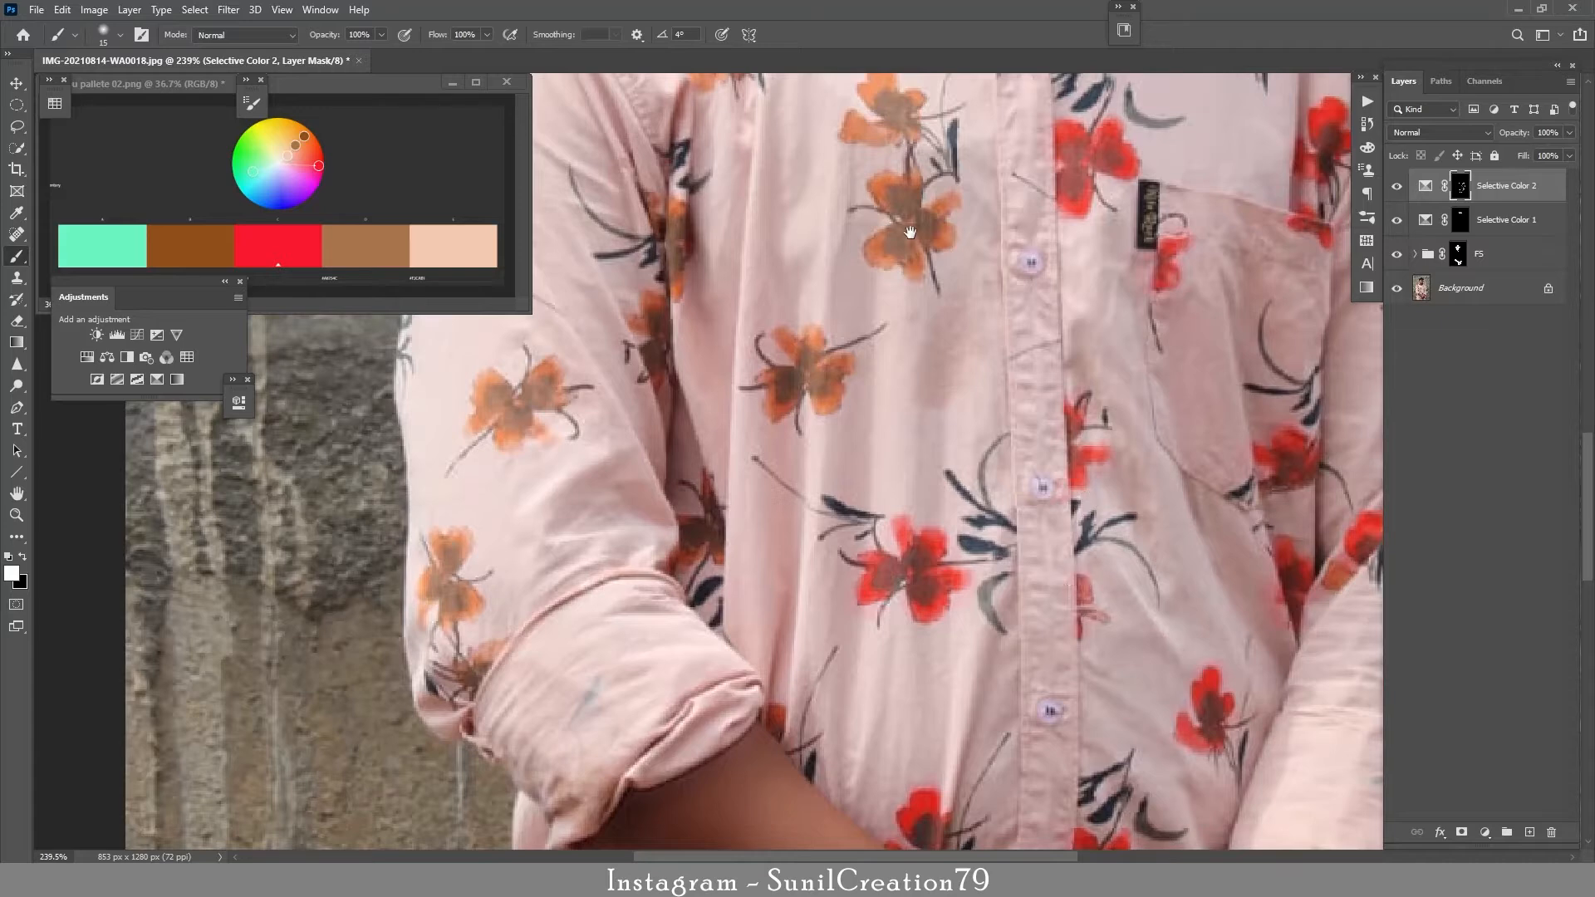
{"action": "left_click_drag", "start_coordinate": [910, 232], "coordinate": [941, 460]}
{"action": "mouse_move", "coordinate": [882, 357]}
{"action": "left_mouse_down"}
{"action": "mouse_move", "coordinate": [943, 371]}
{"action": "mouse_move", "coordinate": [927, 441]}
{"action": "mouse_move", "coordinate": [956, 494]}
{"action": "mouse_move", "coordinate": [918, 490]}
{"action": "left_mouse_up"}
{"action": "mouse_move", "coordinate": [827, 564]}
{"action": "left_mouse_down"}
{"action": "mouse_move", "coordinate": [842, 595]}
{"action": "mouse_move", "coordinate": [808, 635]}
{"action": "left_mouse_up"}
{"action": "left_click_drag", "start_coordinate": [689, 532], "coordinate": [683, 611]}
{"action": "left_click_drag", "start_coordinate": [689, 432], "coordinate": [708, 511]}
{"action": "key", "text": "x"}
Paint the mask over the flowers on the shoulder and upper sleeve opposite the pocket
{"action": "mouse_move", "coordinate": [750, 306]}
{"action": "left_mouse_down"}
{"action": "mouse_move", "coordinate": [752, 249]}
{"action": "mouse_move", "coordinate": [777, 286]}
{"action": "left_mouse_up"}
{"action": "left_click_drag", "start_coordinate": [640, 240], "coordinate": [854, 445]}
{"action": "mouse_move", "coordinate": [849, 441]}
{"action": "left_mouse_down"}
{"action": "mouse_move", "coordinate": [873, 461]}
{"action": "mouse_move", "coordinate": [823, 436]}
{"action": "left_mouse_up"}
{"action": "left_click_drag", "start_coordinate": [784, 348], "coordinate": [750, 399]}
{"action": "left_click_drag", "start_coordinate": [785, 465], "coordinate": [762, 533]}
Paint the mask over the lower sleeve flowers down to the rolled cuff on the side opposite the pocket
{"action": "mouse_move", "coordinate": [943, 698]}
{"action": "left_mouse_down"}
{"action": "mouse_move", "coordinate": [744, 631]}
{"action": "mouse_move", "coordinate": [935, 214]}
{"action": "left_mouse_up"}
{"action": "mouse_move", "coordinate": [785, 324]}
{"action": "left_mouse_down"}
{"action": "mouse_move", "coordinate": [739, 366]}
{"action": "mouse_move", "coordinate": [773, 405]}
{"action": "mouse_move", "coordinate": [707, 210]}
{"action": "left_mouse_up"}
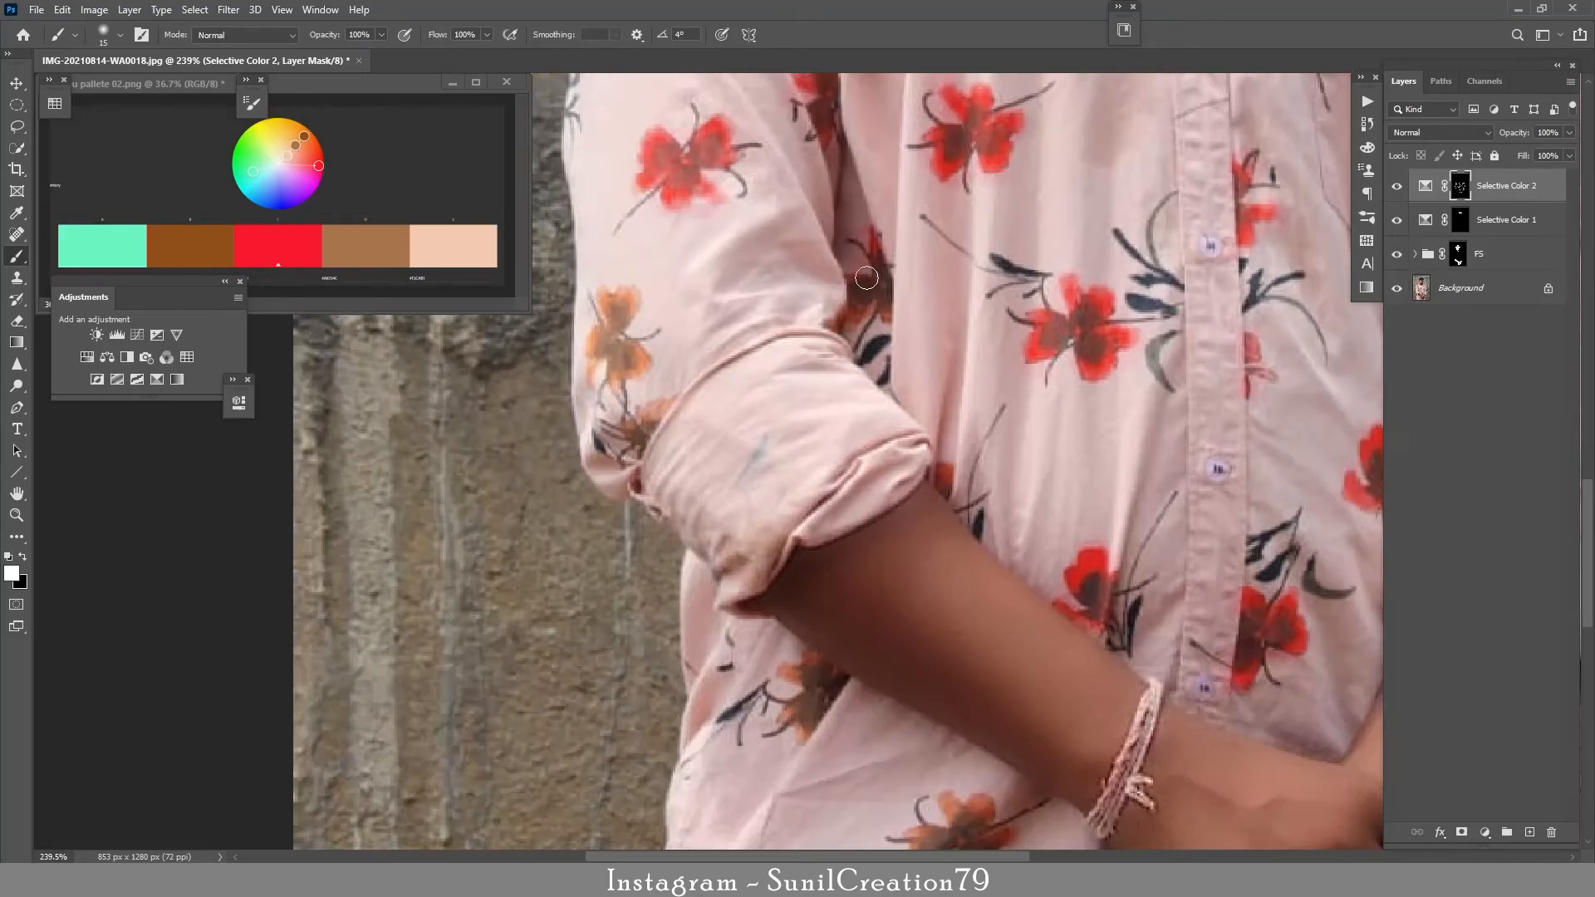
{"action": "left_click_drag", "start_coordinate": [890, 316], "coordinate": [830, 328]}
{"action": "key", "text": "x"}
{"action": "key", "text": "x"}
{"action": "mouse_move", "coordinate": [652, 358]}
{"action": "left_mouse_down"}
{"action": "mouse_move", "coordinate": [610, 320]}
{"action": "mouse_move", "coordinate": [632, 366]}
{"action": "mouse_move", "coordinate": [635, 474]}
{"action": "left_mouse_up"}
Paint the mask over the flowers beneath the braceleted forearm and down to the shirt hem
{"action": "left_click_drag", "start_coordinate": [735, 504], "coordinate": [678, 154]}
{"action": "left_click_drag", "start_coordinate": [762, 349], "coordinate": [730, 387]}
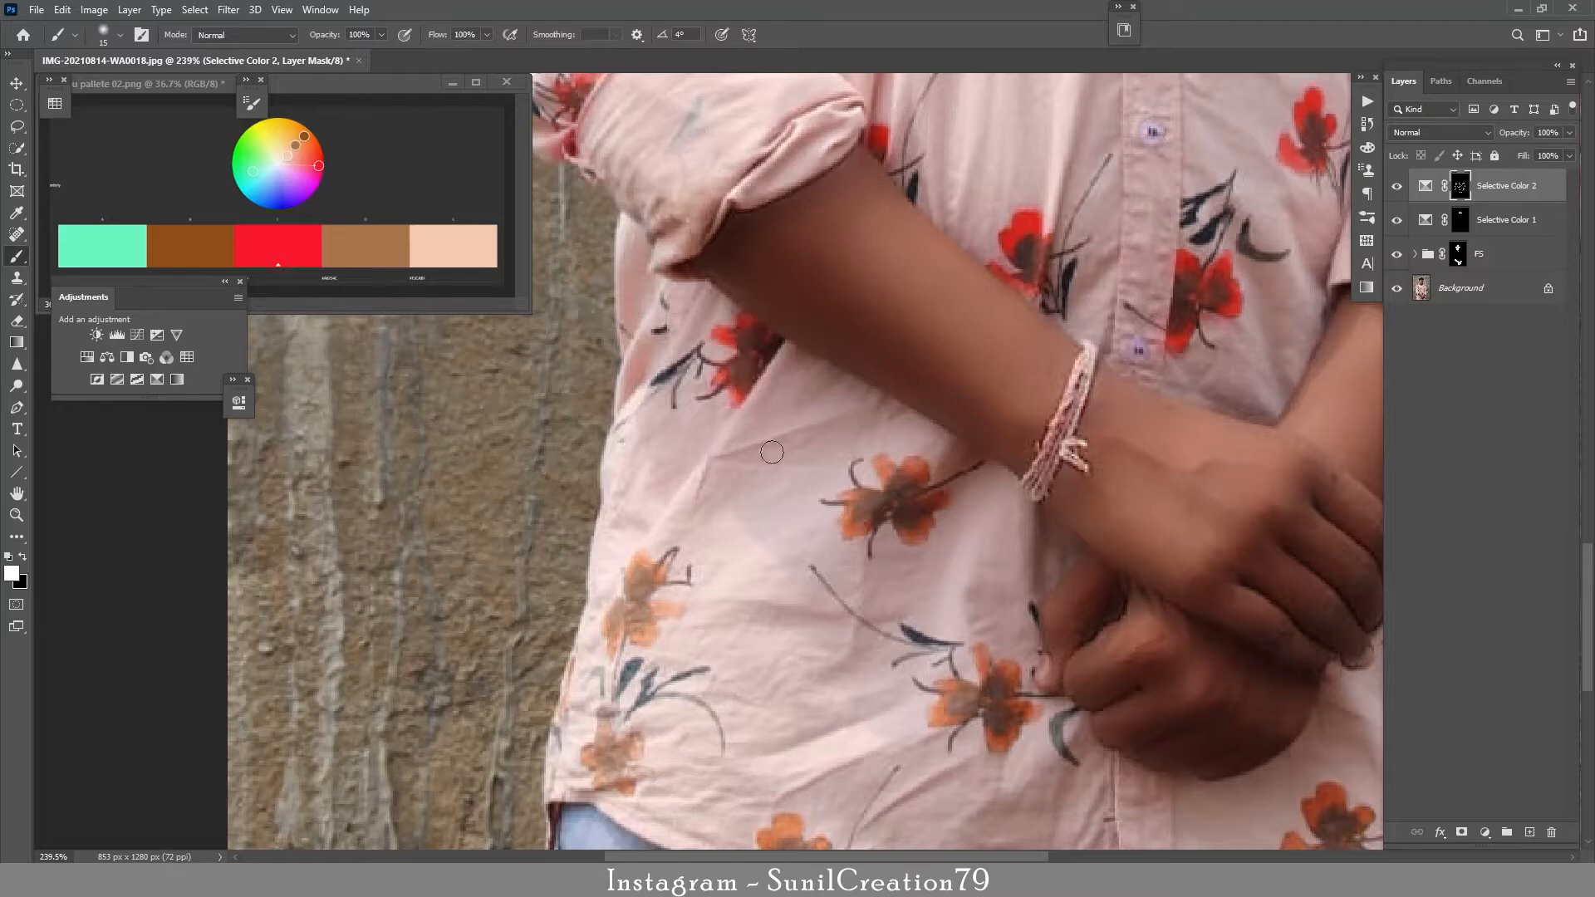
{"action": "mouse_move", "coordinate": [889, 482]}
{"action": "left_mouse_down"}
{"action": "mouse_move", "coordinate": [926, 520]}
{"action": "mouse_move", "coordinate": [852, 519]}
{"action": "left_mouse_up"}
{"action": "left_click_drag", "start_coordinate": [881, 532], "coordinate": [746, 251]}
{"action": "mouse_move", "coordinate": [872, 391]}
{"action": "left_mouse_down"}
{"action": "mouse_move", "coordinate": [823, 408]}
{"action": "mouse_move", "coordinate": [969, 511]}
{"action": "left_mouse_up"}
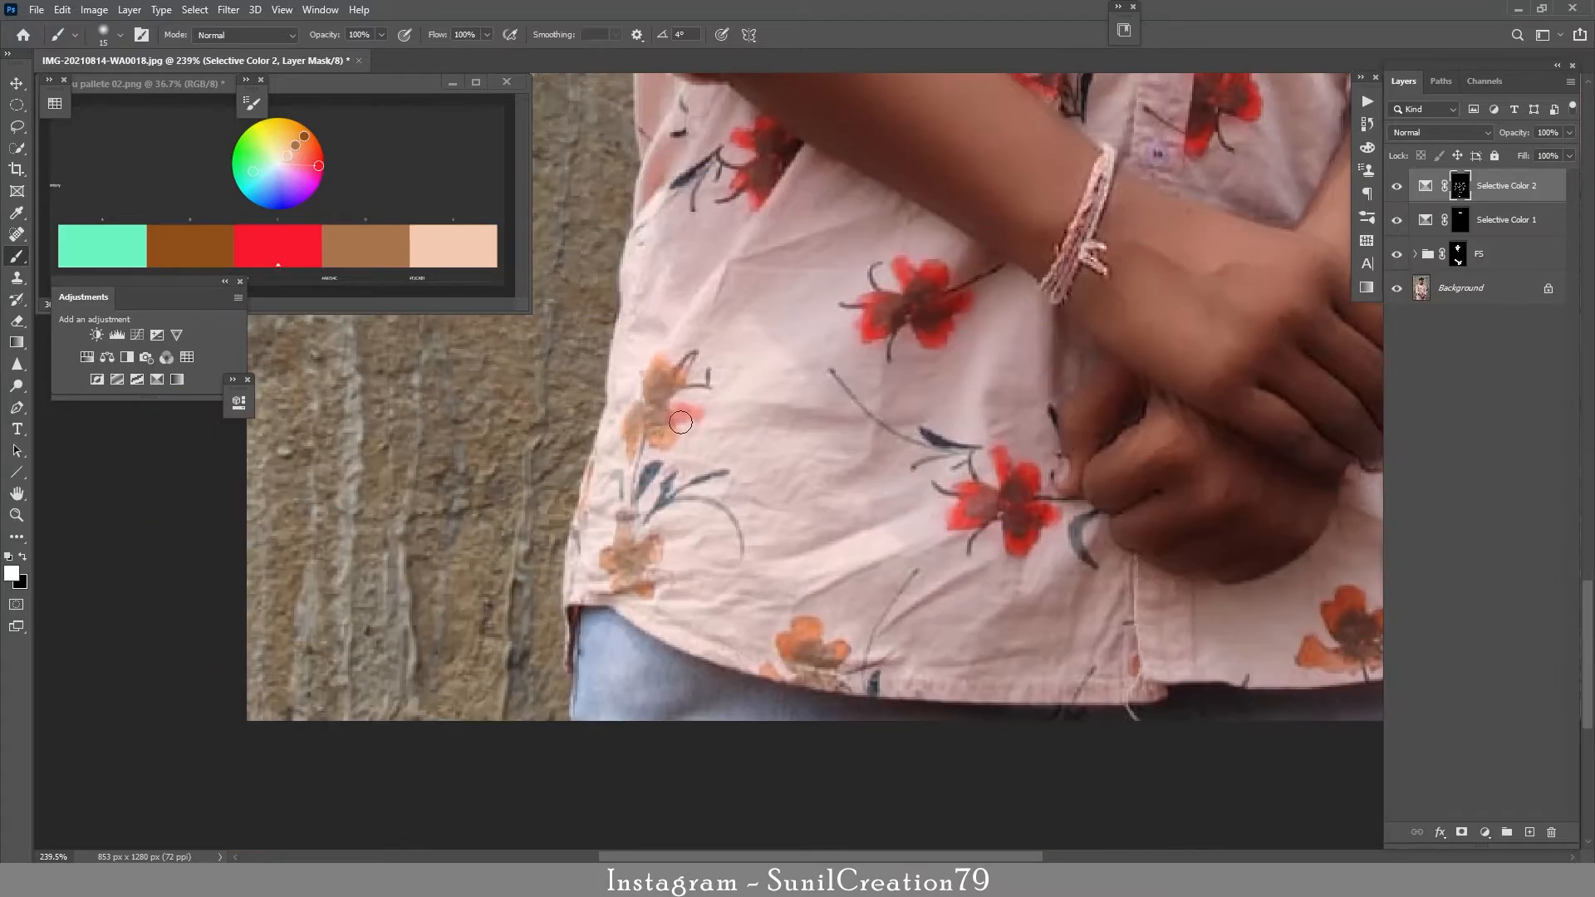
{"action": "left_click_drag", "start_coordinate": [652, 432], "coordinate": [681, 423]}
{"action": "mouse_move", "coordinate": [644, 544]}
{"action": "left_mouse_down"}
{"action": "mouse_move", "coordinate": [629, 540]}
{"action": "mouse_move", "coordinate": [650, 591]}
{"action": "left_mouse_up"}
{"action": "mouse_move", "coordinate": [849, 639]}
{"action": "left_mouse_down"}
{"action": "mouse_move", "coordinate": [794, 644]}
{"action": "mouse_move", "coordinate": [769, 675]}
{"action": "left_mouse_up"}
Paint the mask over the remaining flowers below and beside the hands, and fit the whole portrait in view
{"action": "left_click_drag", "start_coordinate": [849, 540], "coordinate": [465, 314]}
{"action": "left_click_drag", "start_coordinate": [964, 372], "coordinate": [922, 433]}
{"action": "mouse_move", "coordinate": [1103, 273]}
{"action": "left_mouse_down"}
{"action": "mouse_move", "coordinate": [1111, 309]}
{"action": "mouse_move", "coordinate": [1060, 286]}
{"action": "left_mouse_up"}
{"action": "left_click_drag", "start_coordinate": [746, 411], "coordinate": [750, 447]}
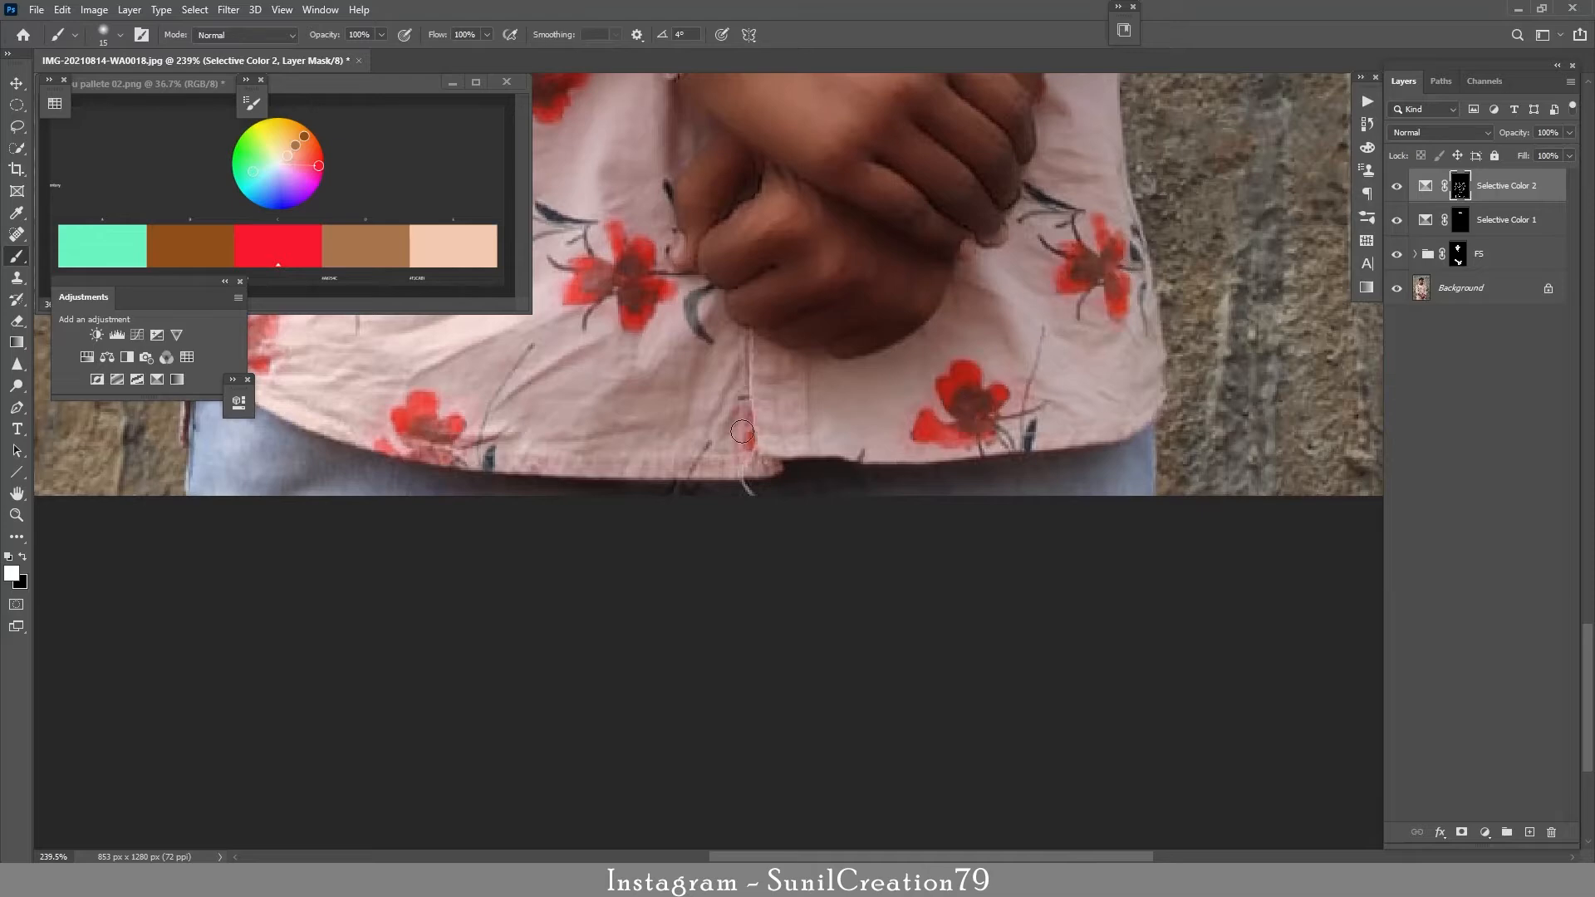
{"action": "key", "text": "x"}
{"action": "key", "text": "ctrl+0"}
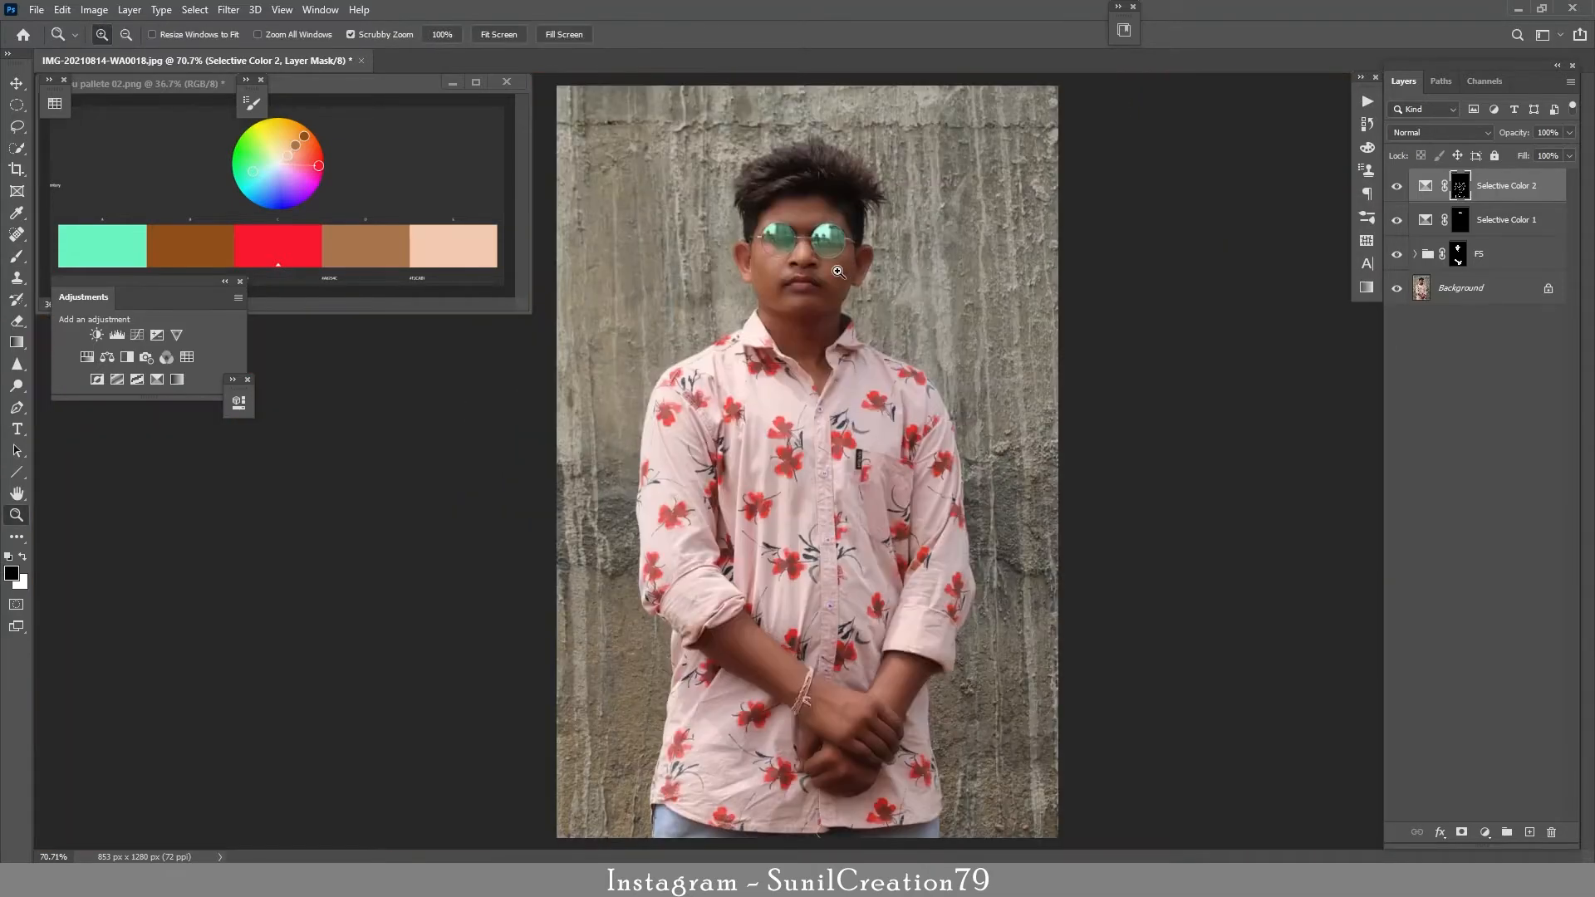
Compare the portrait with and without the sunglasses recolouring, and lower the opacity of the Selective Color 2 flower layer
{"action": "left_click", "coordinate": [1397, 220]}
{"action": "left_click", "coordinate": [1397, 223]}
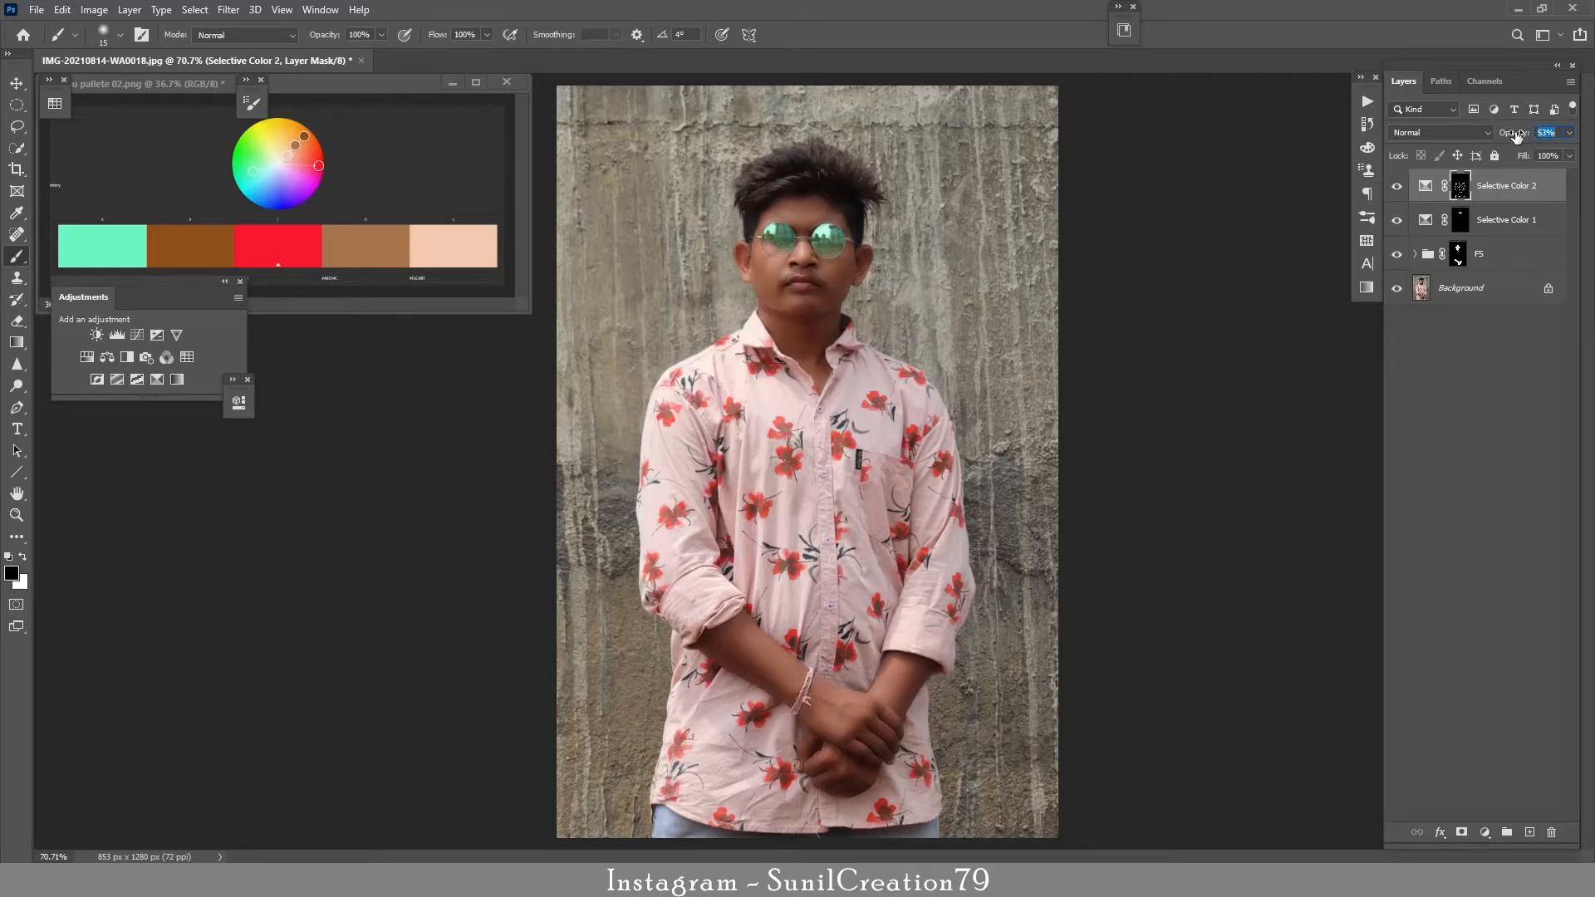
{"action": "scroll", "coordinate": [1547, 134], "scroll_direction": "down", "scroll_amount": 7}
Add a Selective Color adjustment with Reds at cyan +25, magenta -4, black -44 and Yellows at cyan -21, magenta -18 with reduced black
{"action": "left_click", "coordinate": [1484, 833]}
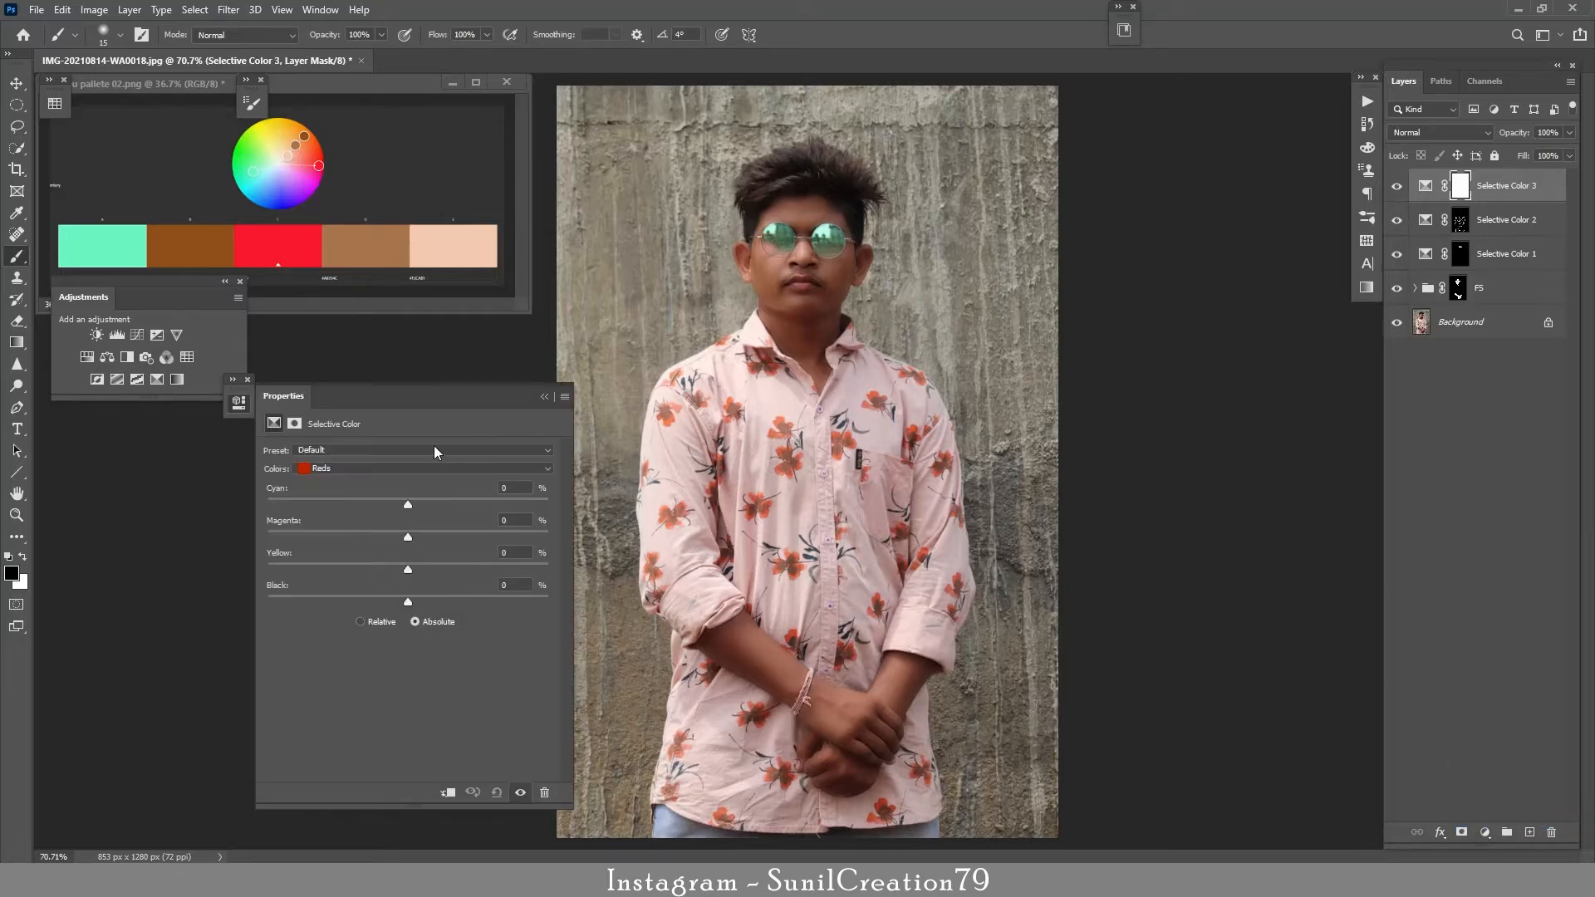
{"action": "left_click_drag", "start_coordinate": [407, 597], "coordinate": [345, 597]}
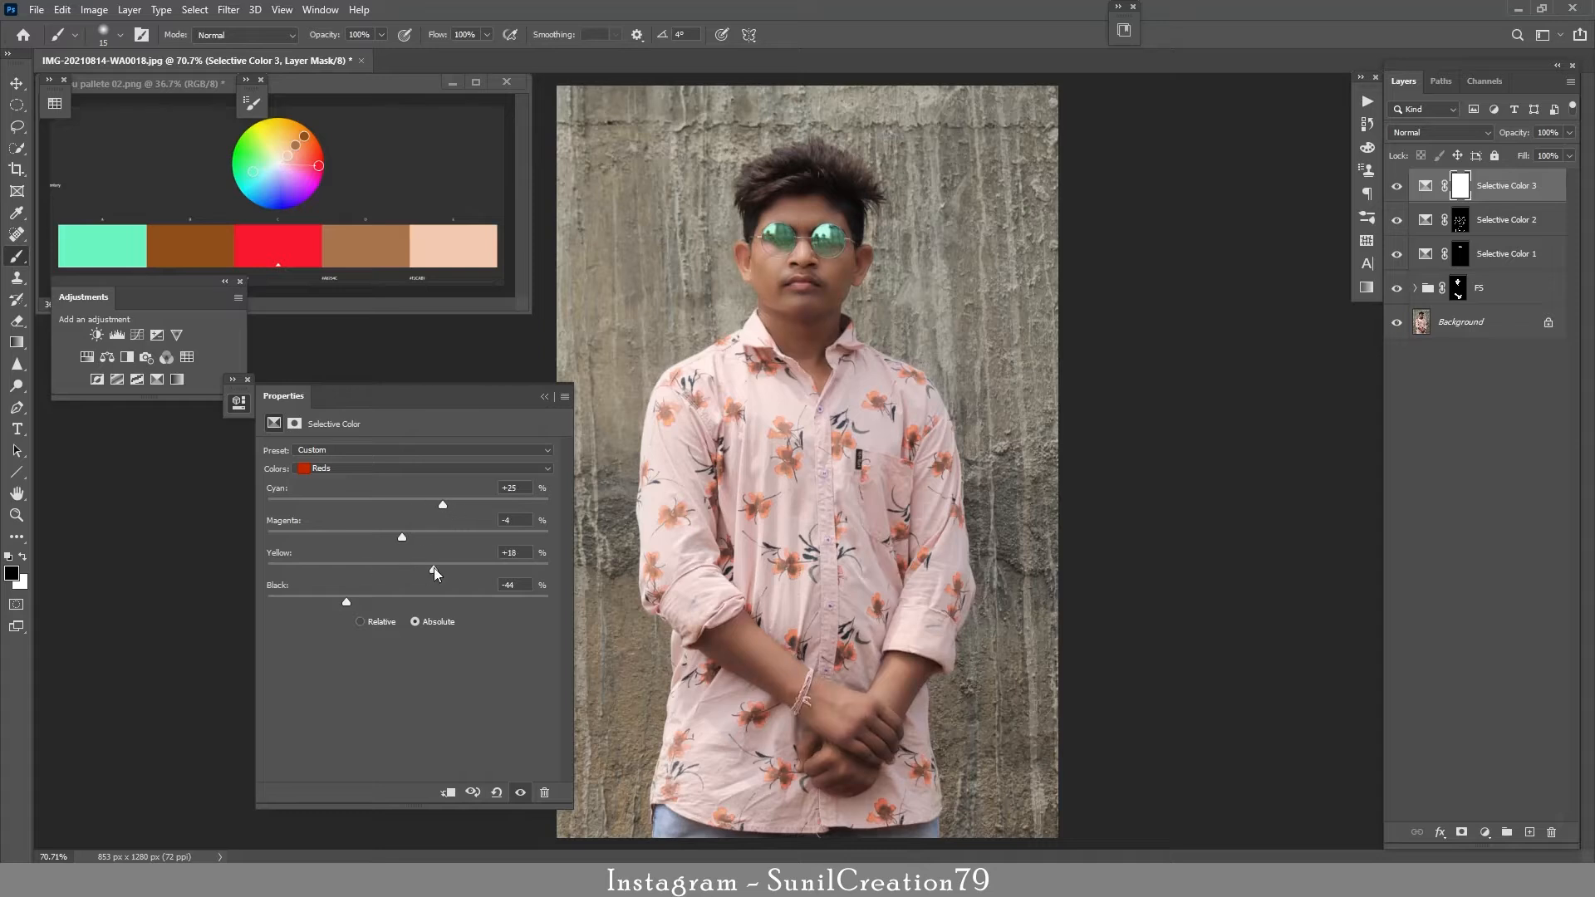
{"action": "left_click", "coordinate": [357, 467]}
{"action": "left_click", "coordinate": [357, 484]}
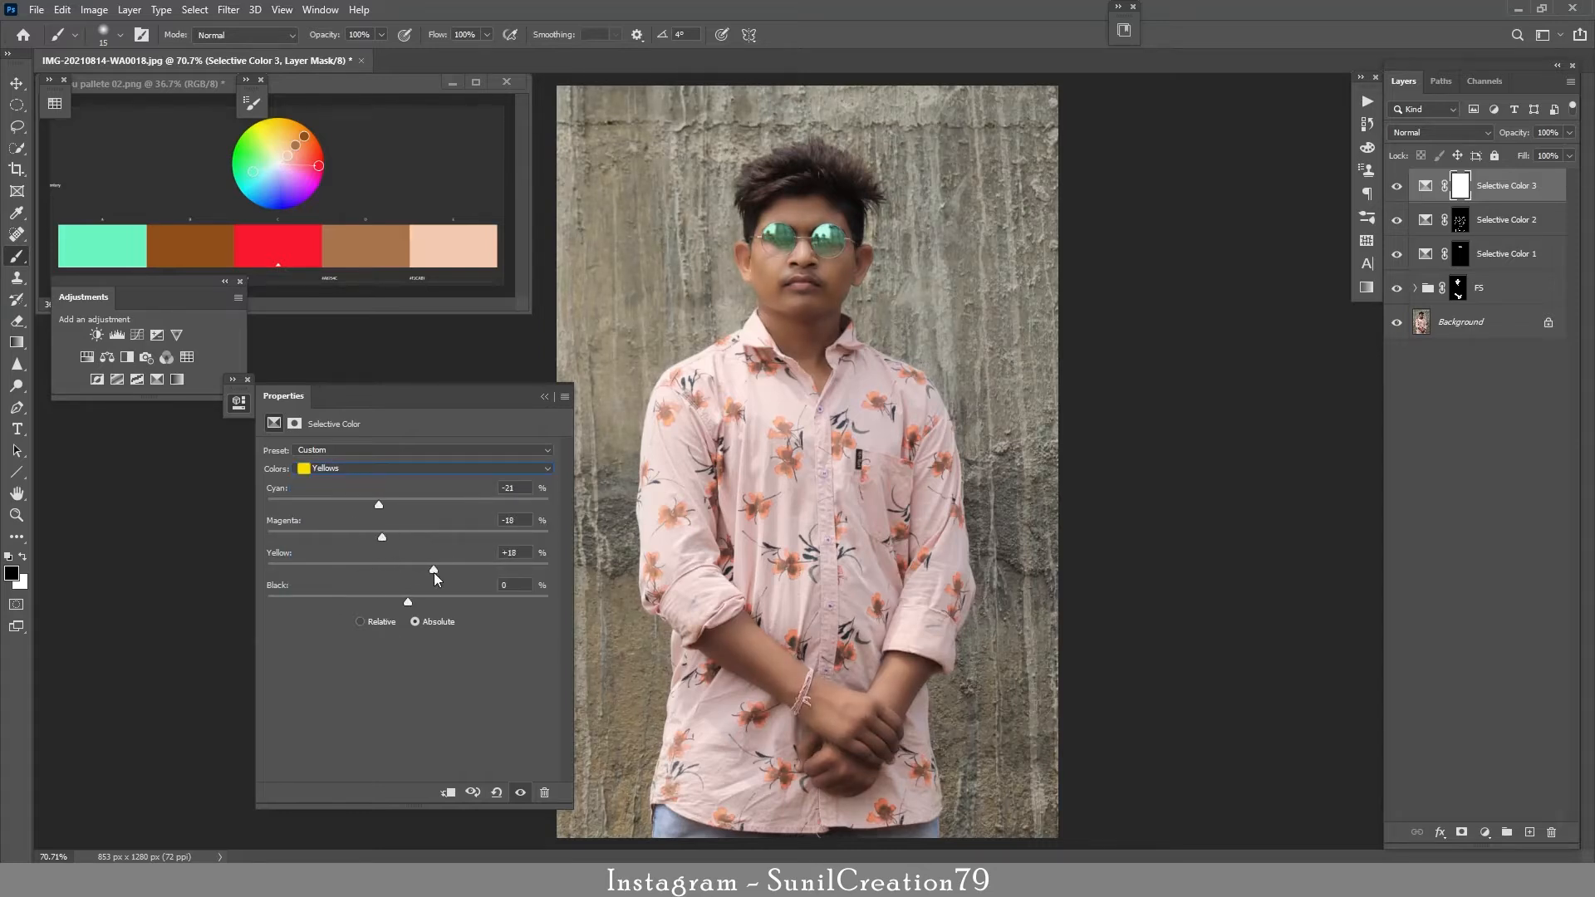
{"action": "left_click_drag", "start_coordinate": [434, 572], "coordinate": [373, 570]}
{"action": "left_click_drag", "start_coordinate": [407, 600], "coordinate": [342, 595]}
Add a Vibrance adjustment with vibrance +41 and a Brightness/Contrast adjustment with brightness 9 and contrast -10
{"action": "left_click", "coordinate": [1485, 831]}
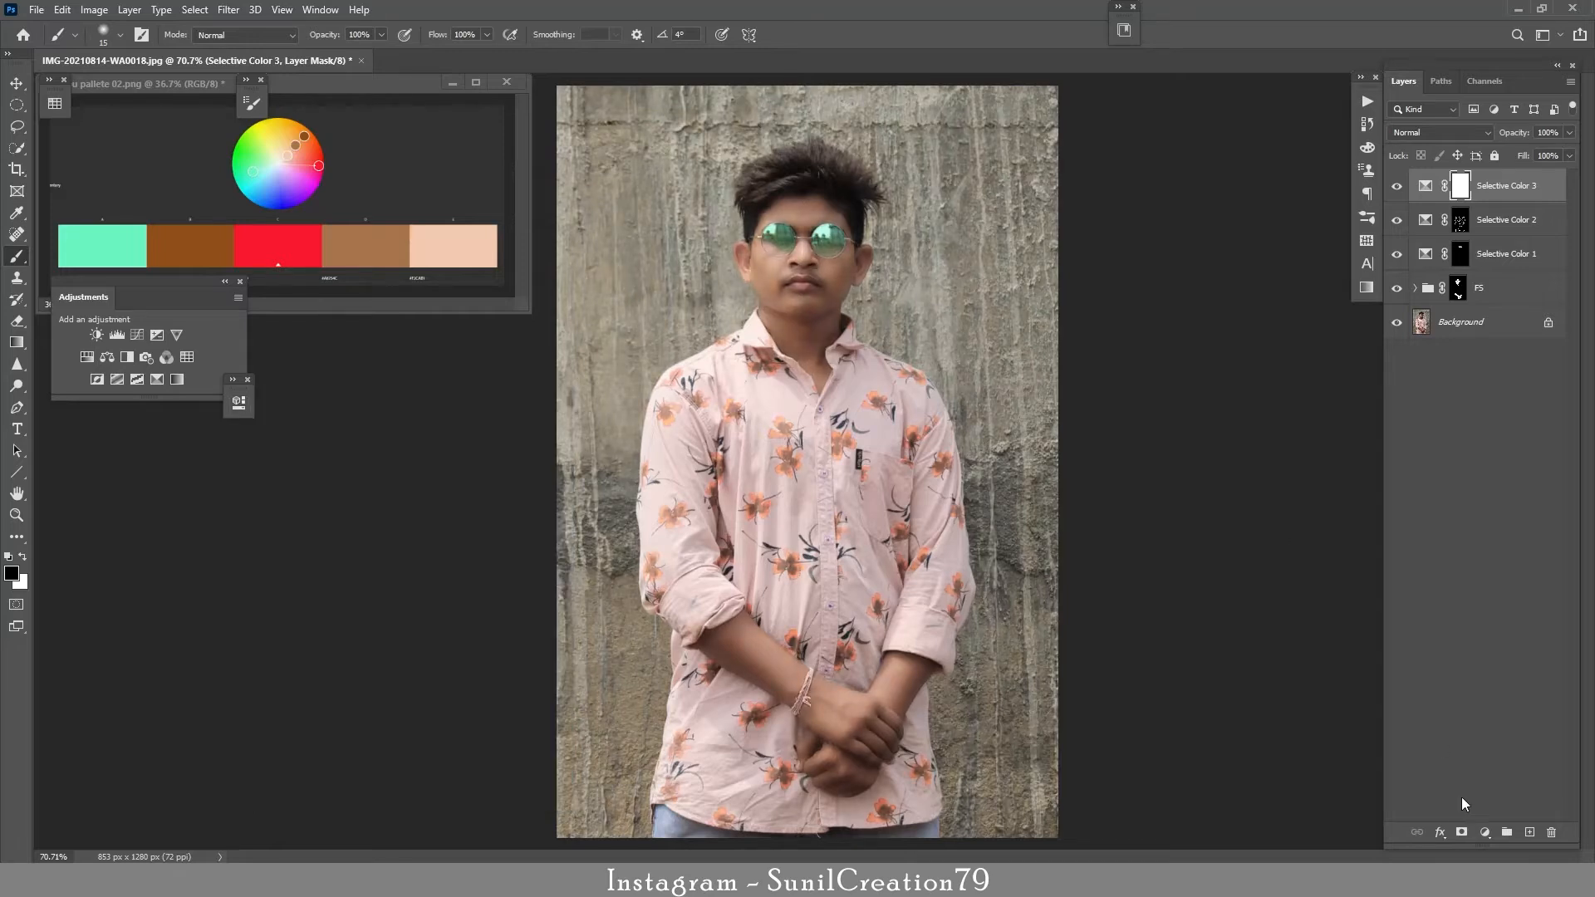
{"action": "left_click", "coordinate": [1496, 665]}
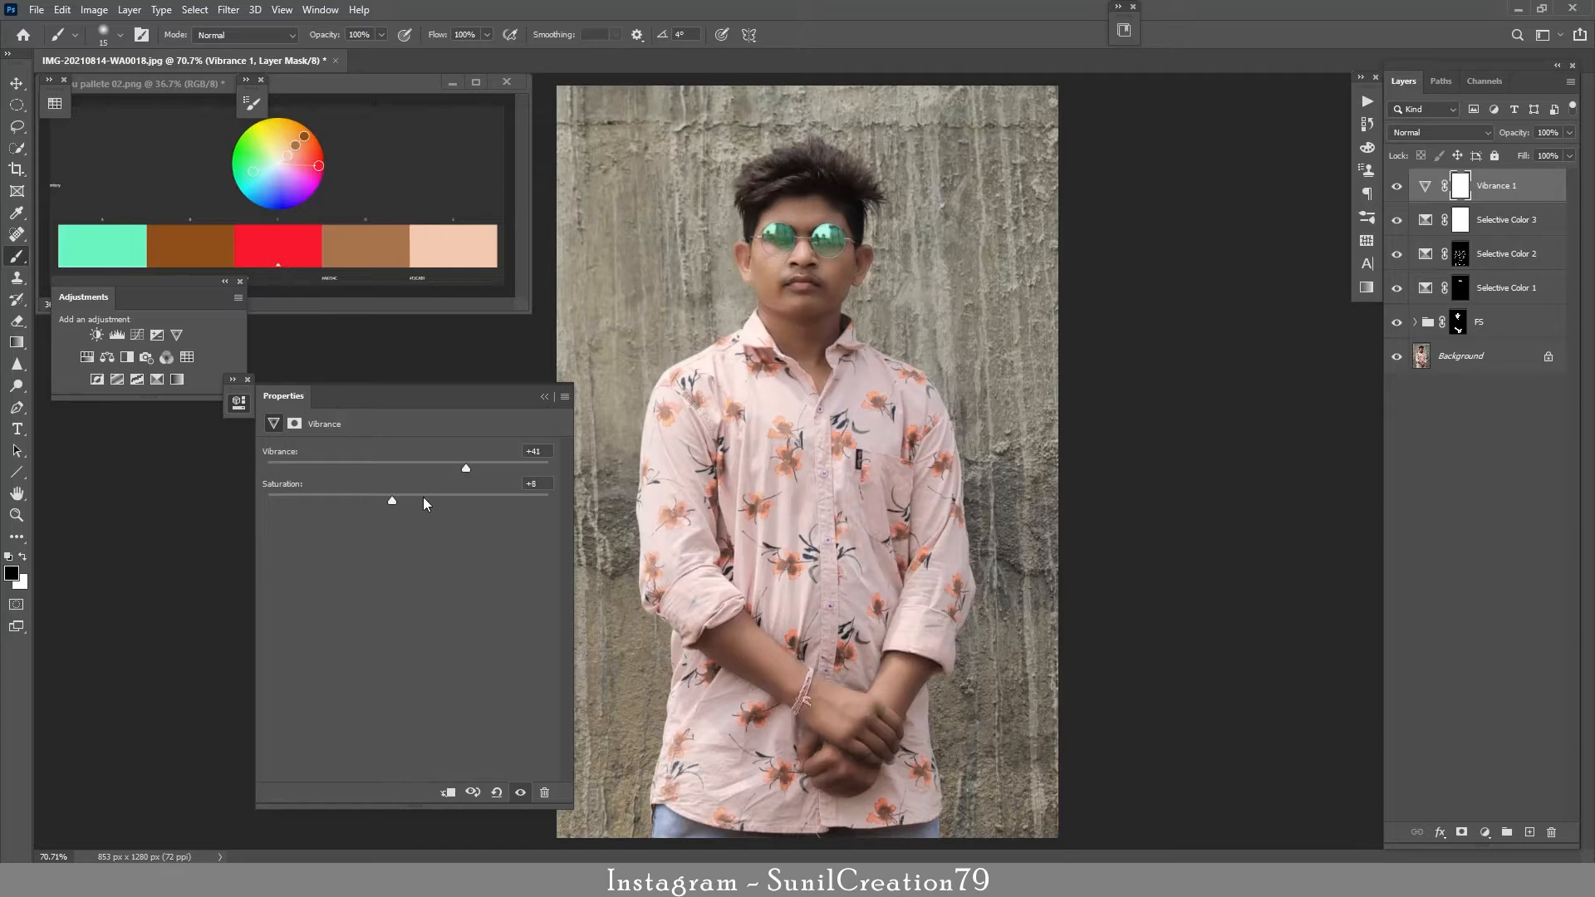
{"action": "left_click_drag", "start_coordinate": [423, 498], "coordinate": [416, 497]}
{"action": "left_click", "coordinate": [1485, 831]}
{"action": "left_click", "coordinate": [1496, 589]}
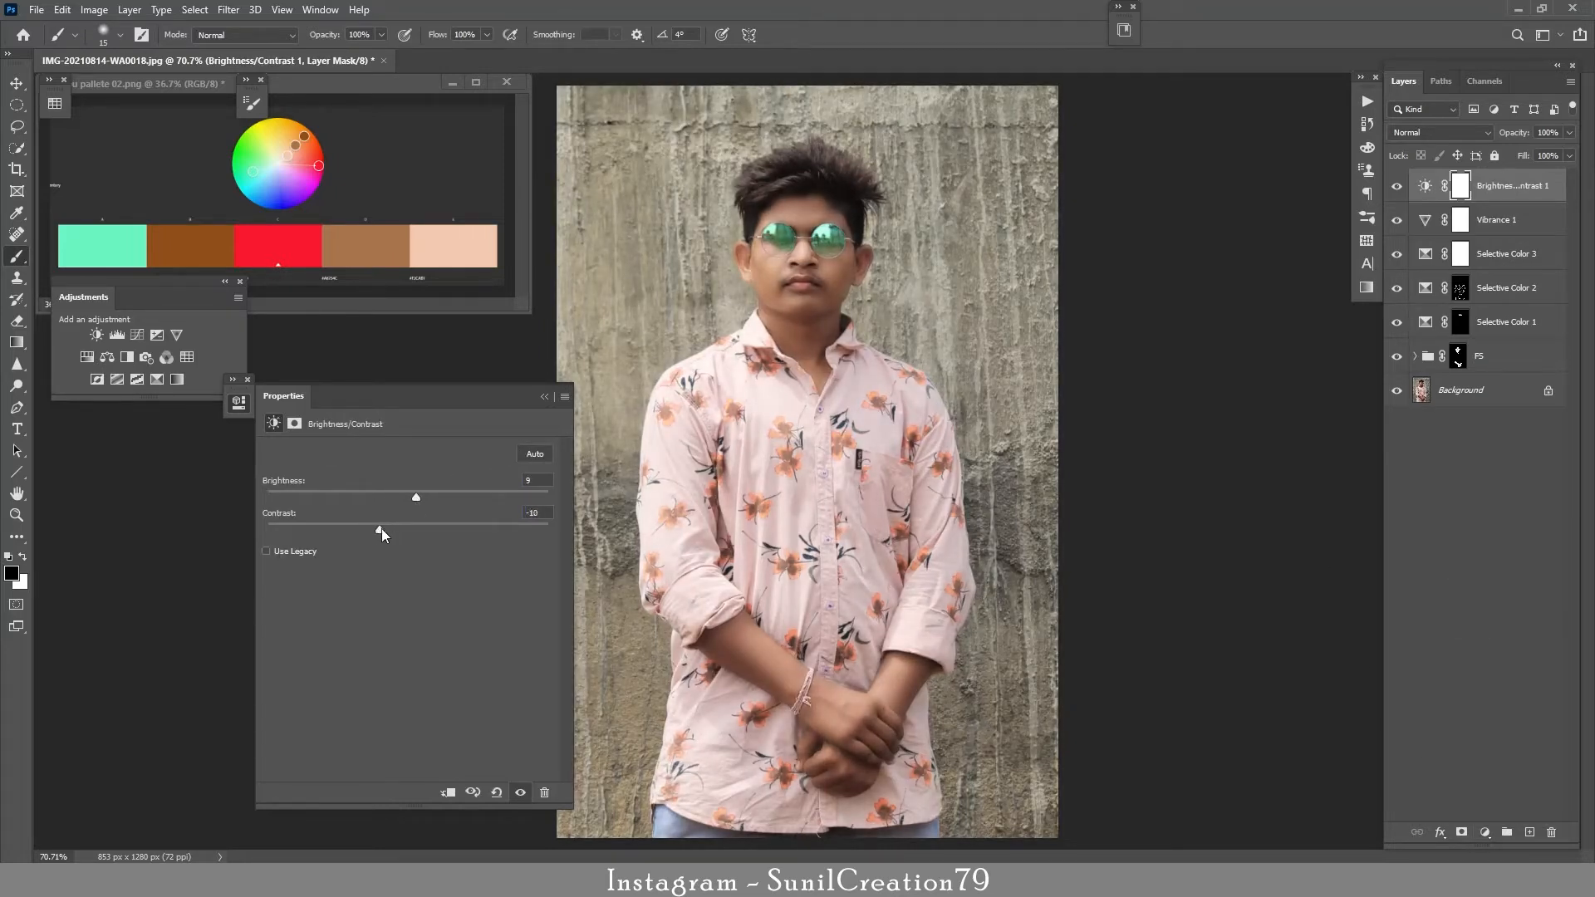
Group the three skin-toning adjustment layers above Selective Color 2 and give the group a black mask
{"action": "left_click", "coordinate": [1495, 267], "text": "shift"}
{"action": "key", "text": "ctrl+g"}
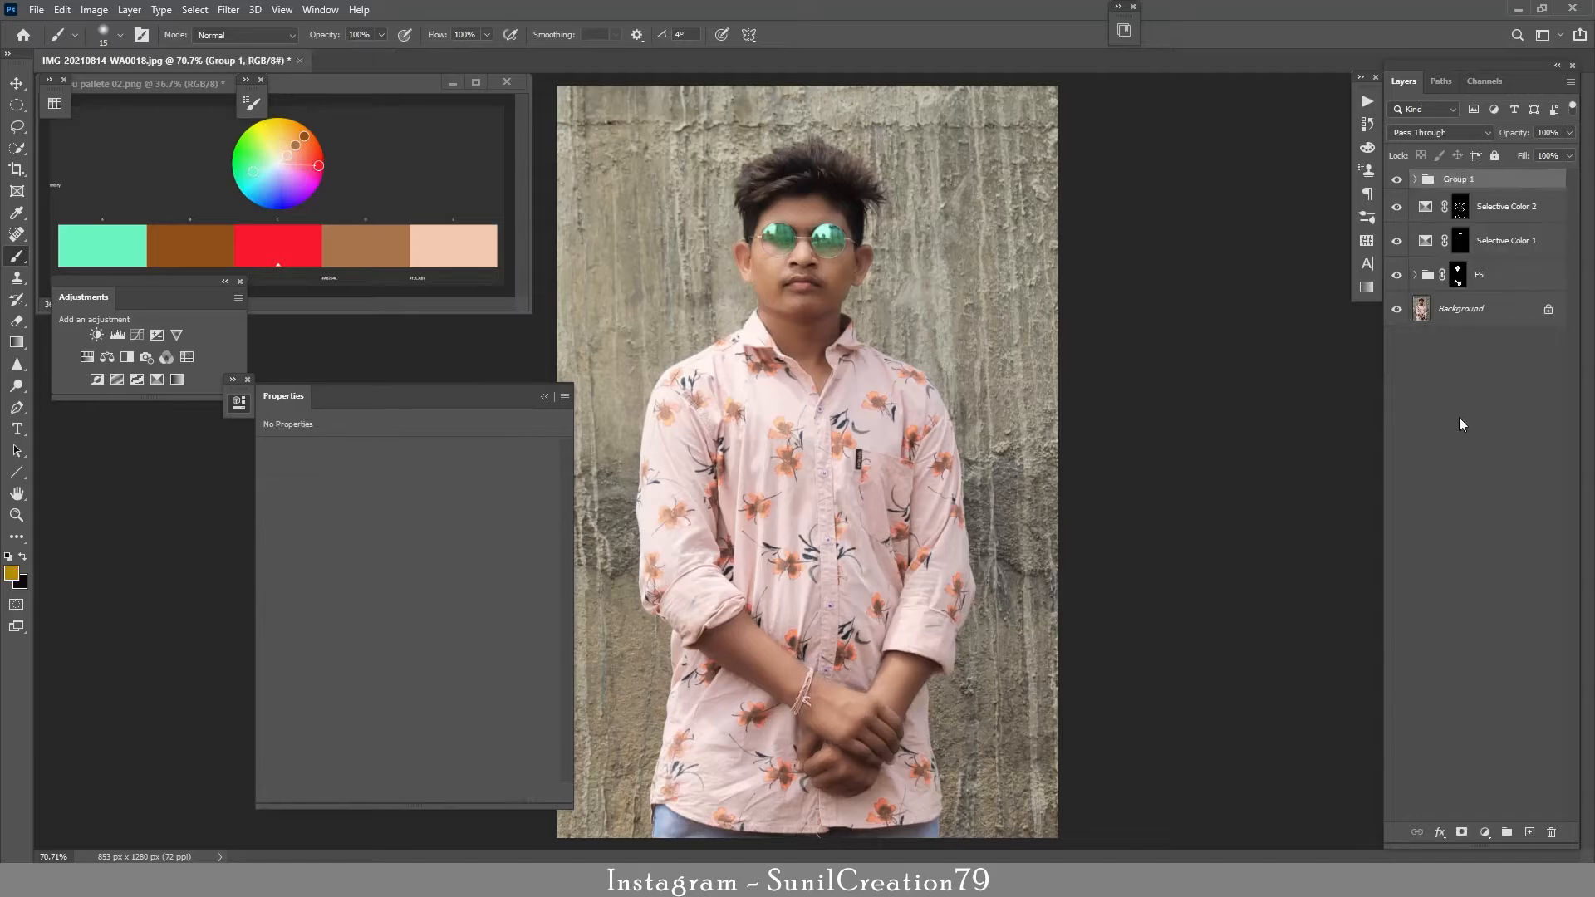
{"action": "left_click", "coordinate": [1463, 832], "text": "alt"}
Paint the group's mask white over the face and ears, using a smaller brush around the sunglasses
{"action": "scroll", "coordinate": [839, 219], "scroll_direction": "up", "scroll_amount": 5, "text": "alt"}
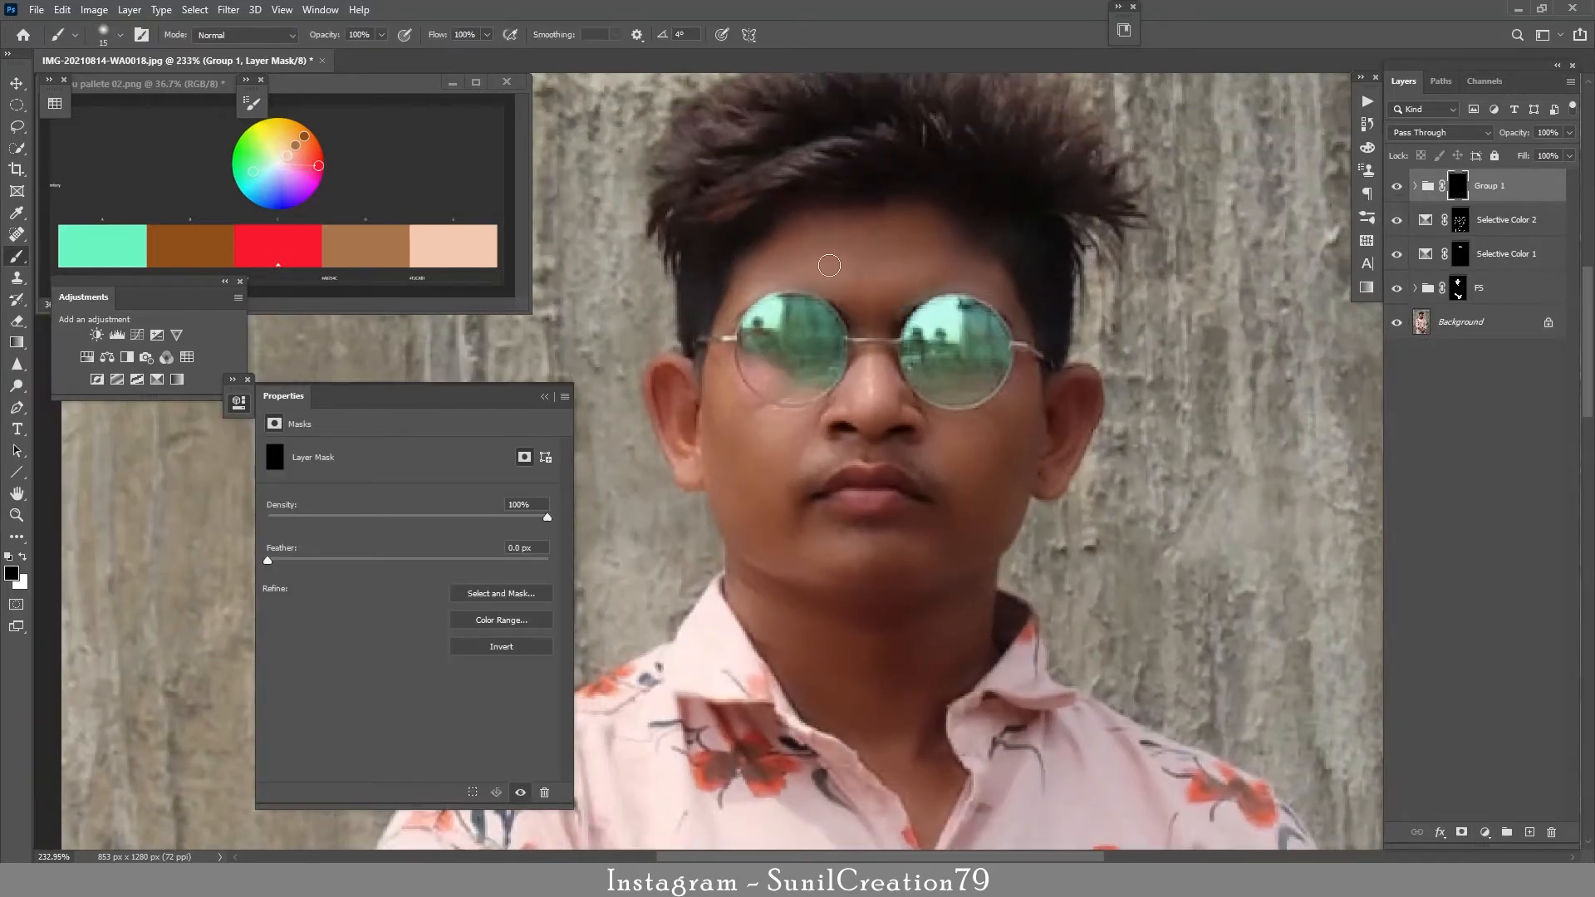
{"action": "key", "text": "x"}
{"action": "key", "text": "bracketright"}
{"action": "key", "text": "bracketright"}
{"action": "key", "text": "bracketright"}
{"action": "mouse_move", "coordinate": [935, 249]}
{"action": "left_mouse_down"}
{"action": "mouse_move", "coordinate": [955, 242]}
{"action": "mouse_move", "coordinate": [1037, 423]}
{"action": "mouse_move", "coordinate": [1018, 463]}
{"action": "mouse_move", "coordinate": [872, 399]}
{"action": "mouse_move", "coordinate": [797, 465]}
{"action": "mouse_move", "coordinate": [868, 409]}
{"action": "mouse_move", "coordinate": [954, 552]}
{"action": "mouse_move", "coordinate": [735, 465]}
{"action": "mouse_move", "coordinate": [731, 368]}
{"action": "mouse_move", "coordinate": [816, 395]}
{"action": "left_mouse_up"}
{"action": "key", "text": "bracketleft"}
{"action": "key", "text": "bracketleft"}
{"action": "key", "text": "bracketleft"}
{"action": "left_click_drag", "start_coordinate": [742, 293], "coordinate": [716, 352]}
{"action": "key", "text": "bracketright"}
{"action": "key", "text": "bracketright"}
{"action": "key", "text": "bracketright"}
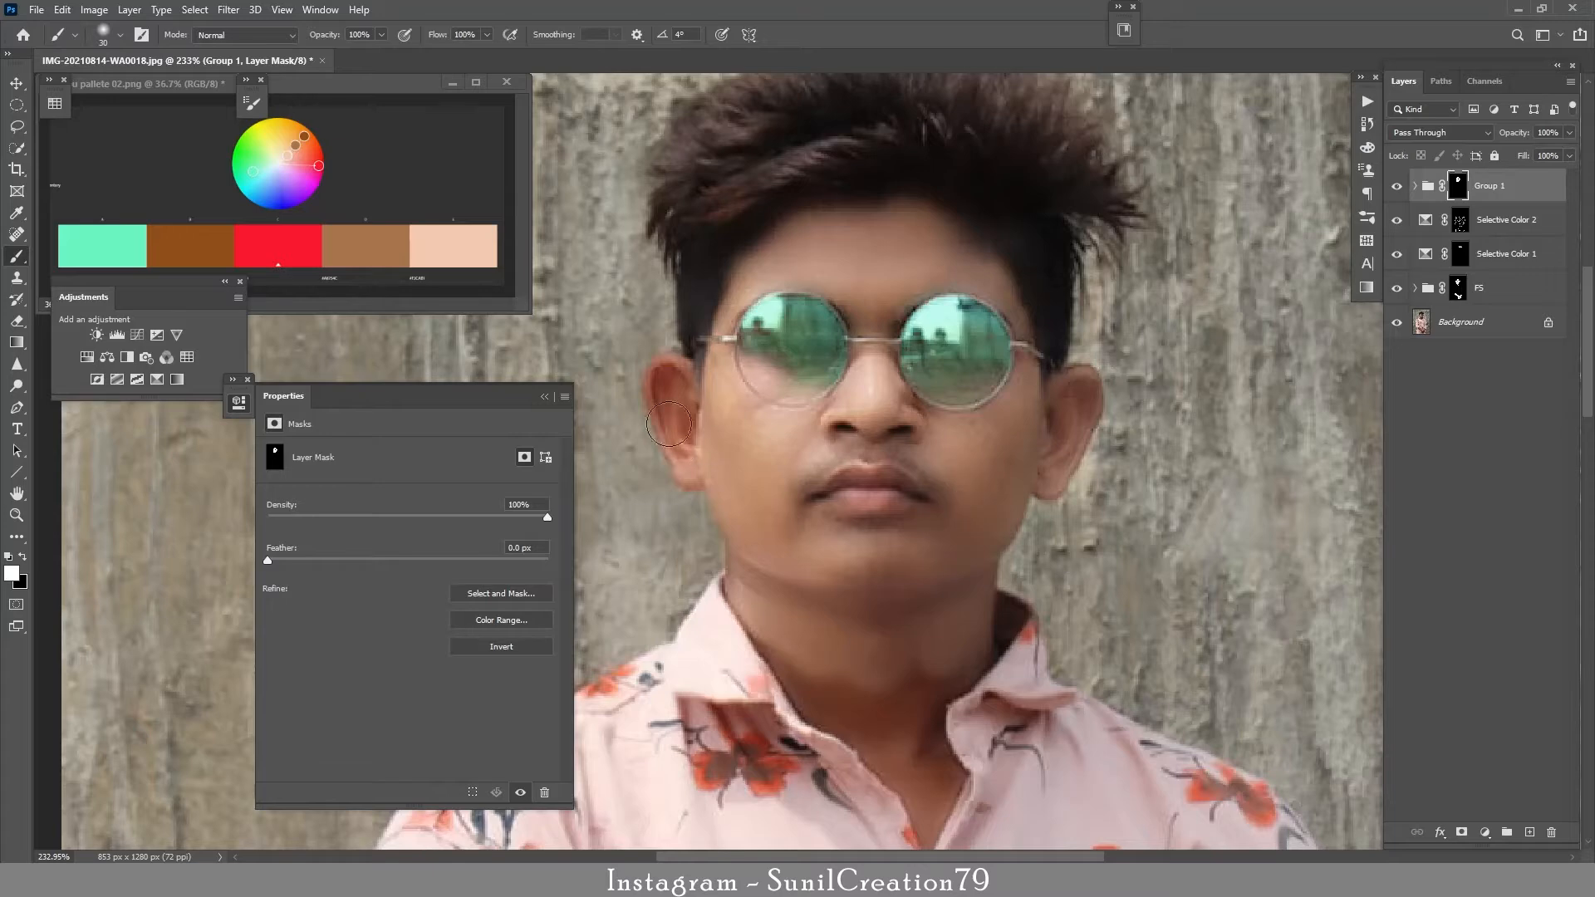
{"action": "left_click_drag", "start_coordinate": [668, 436], "coordinate": [698, 465]}
Paint the group's mask white over the neck down to the open collar, and mask out the spill on the shirt edge
{"action": "left_click_drag", "start_coordinate": [844, 591], "coordinate": [845, 376]}
{"action": "mouse_move", "coordinate": [839, 506]}
{"action": "left_mouse_down"}
{"action": "mouse_move", "coordinate": [958, 431]}
{"action": "mouse_move", "coordinate": [925, 564]}
{"action": "mouse_move", "coordinate": [943, 623]}
{"action": "left_mouse_up"}
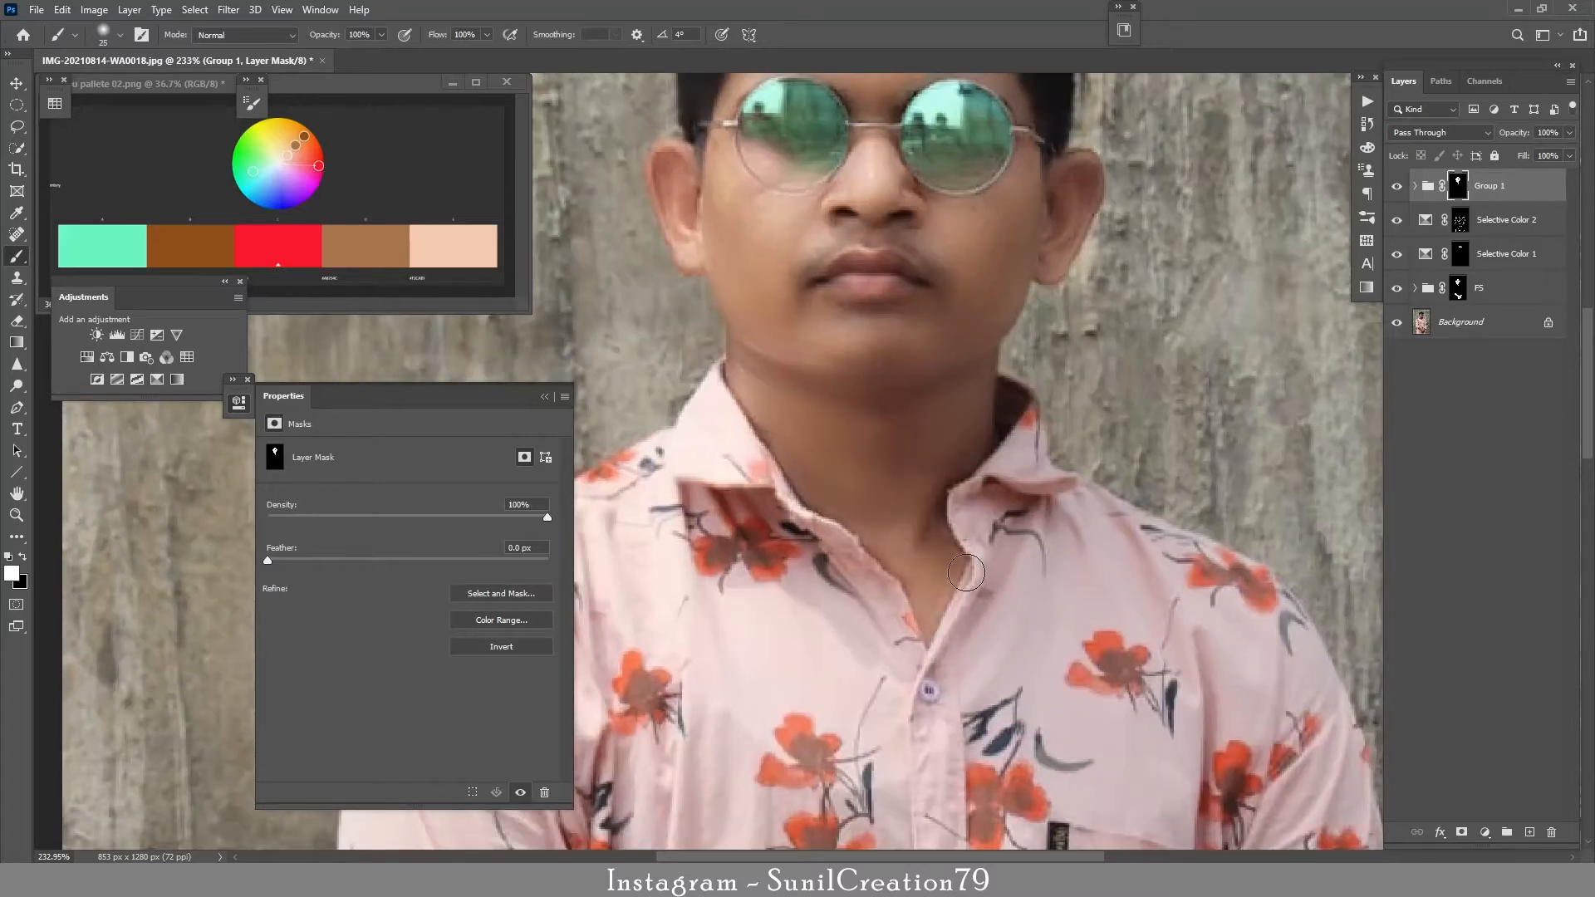
{"action": "key", "text": "x"}
{"action": "key", "text": "bracketleft"}
{"action": "mouse_move", "coordinate": [993, 560]}
{"action": "left_mouse_down"}
{"action": "mouse_move", "coordinate": [972, 614]}
{"action": "mouse_move", "coordinate": [998, 558]}
{"action": "left_mouse_up"}
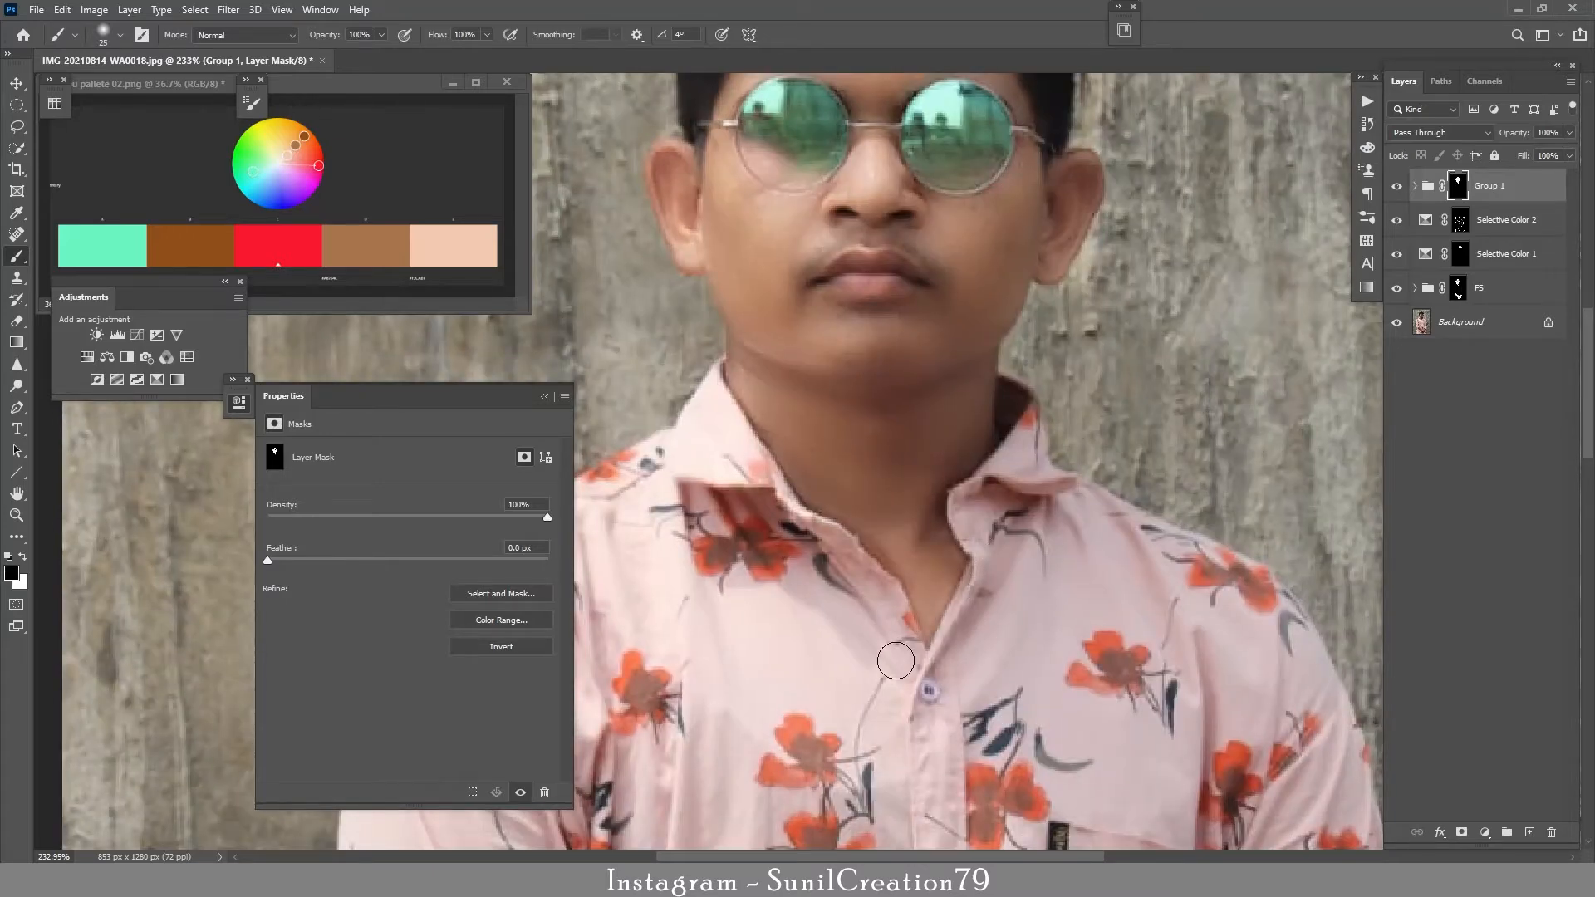
{"action": "key", "text": "x"}
{"action": "key", "text": "bracketleft"}
{"action": "key", "text": "bracketleft"}
{"action": "key", "text": "bracketleft"}
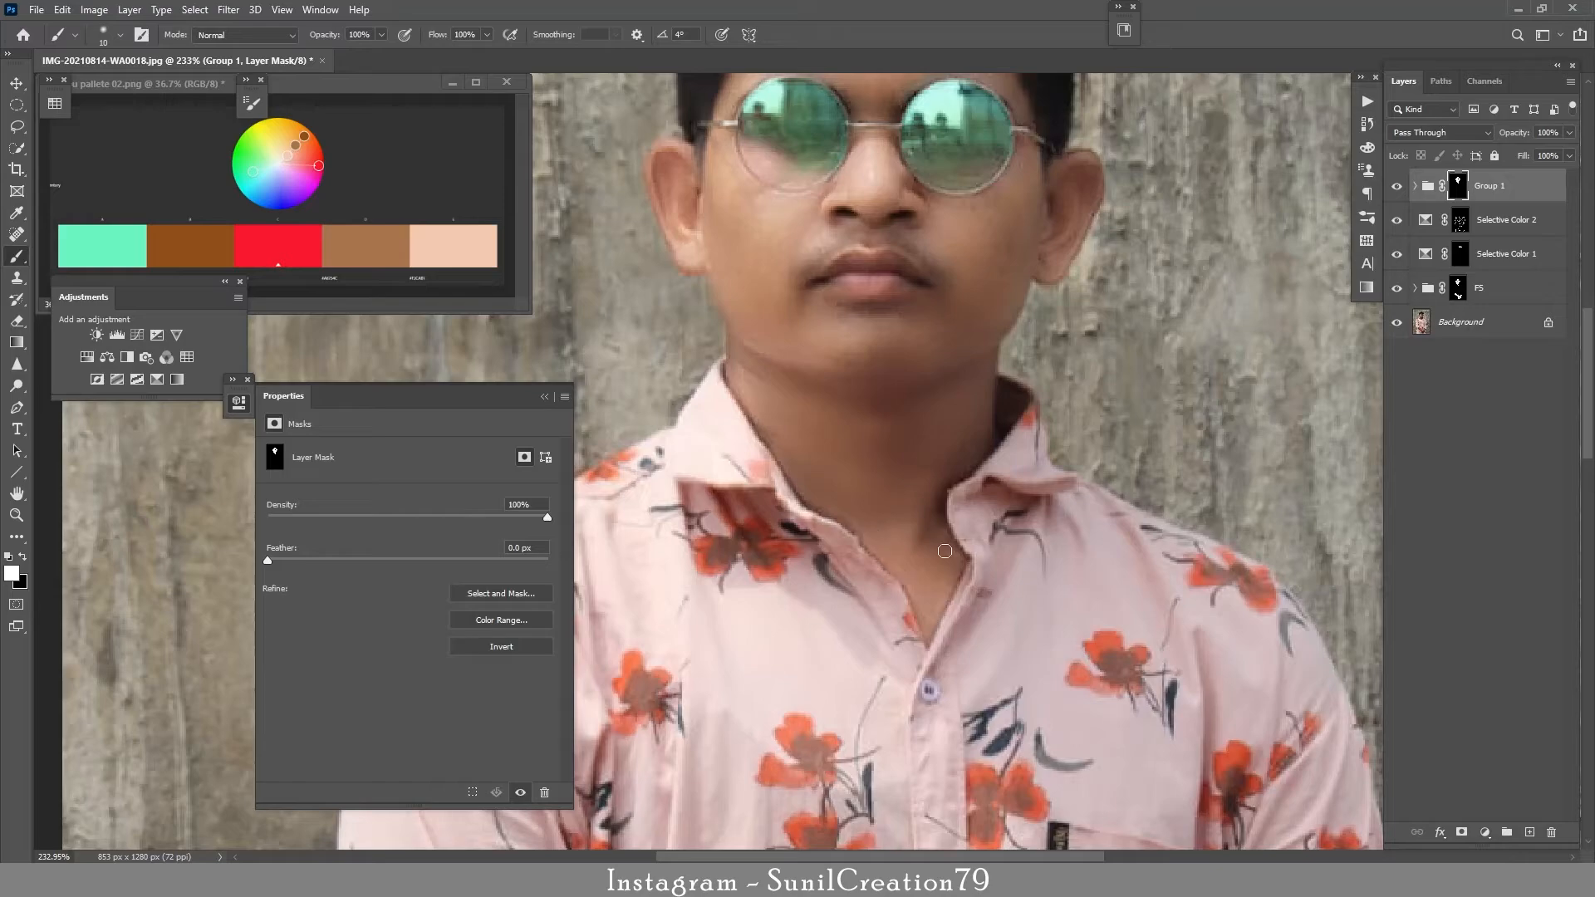
Paint the group's mask white over the forearm between the rolled cuff and the bracelet
{"action": "scroll", "coordinate": [770, 426], "scroll_direction": "down", "scroll_amount": 1}
{"action": "scroll", "coordinate": [765, 383], "scroll_direction": "down", "scroll_amount": 10}
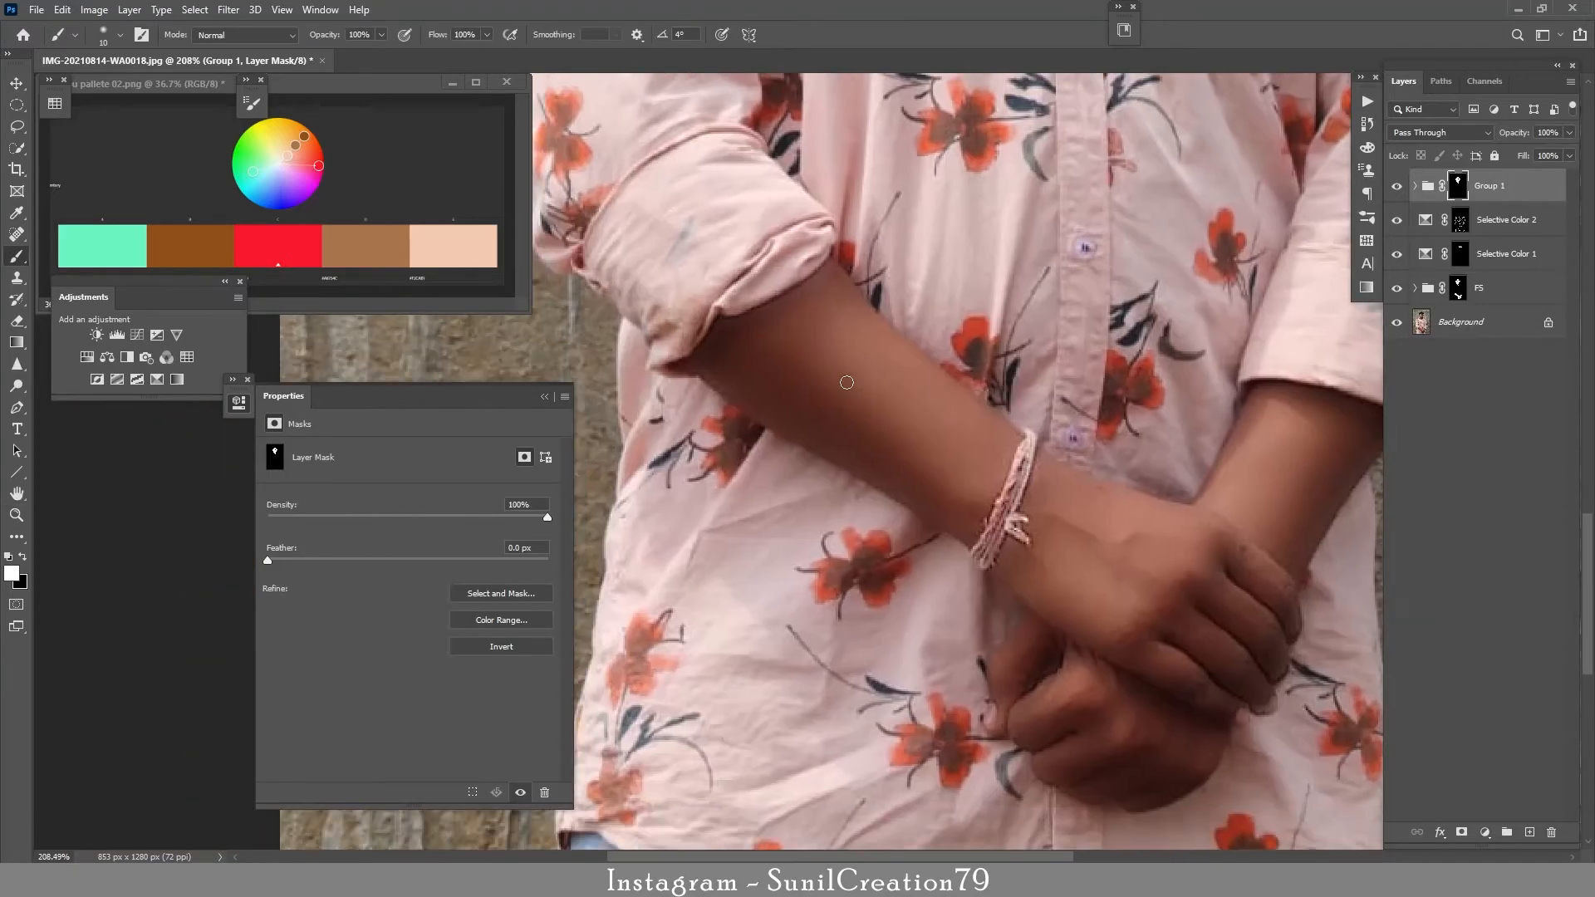
{"action": "key", "text": "bracketright"}
{"action": "key", "text": "bracketright"}
{"action": "key", "text": "bracketright"}
{"action": "key", "text": "bracketright"}
{"action": "mouse_move", "coordinate": [759, 334]}
{"action": "left_mouse_down"}
{"action": "mouse_move", "coordinate": [786, 377]}
{"action": "mouse_move", "coordinate": [754, 358]}
{"action": "left_mouse_up"}
{"action": "key", "text": "bracketleft"}
{"action": "key", "text": "bracketleft"}
{"action": "key", "text": "bracketleft"}
{"action": "key", "text": "bracketleft"}
{"action": "key", "text": "bracketleft"}
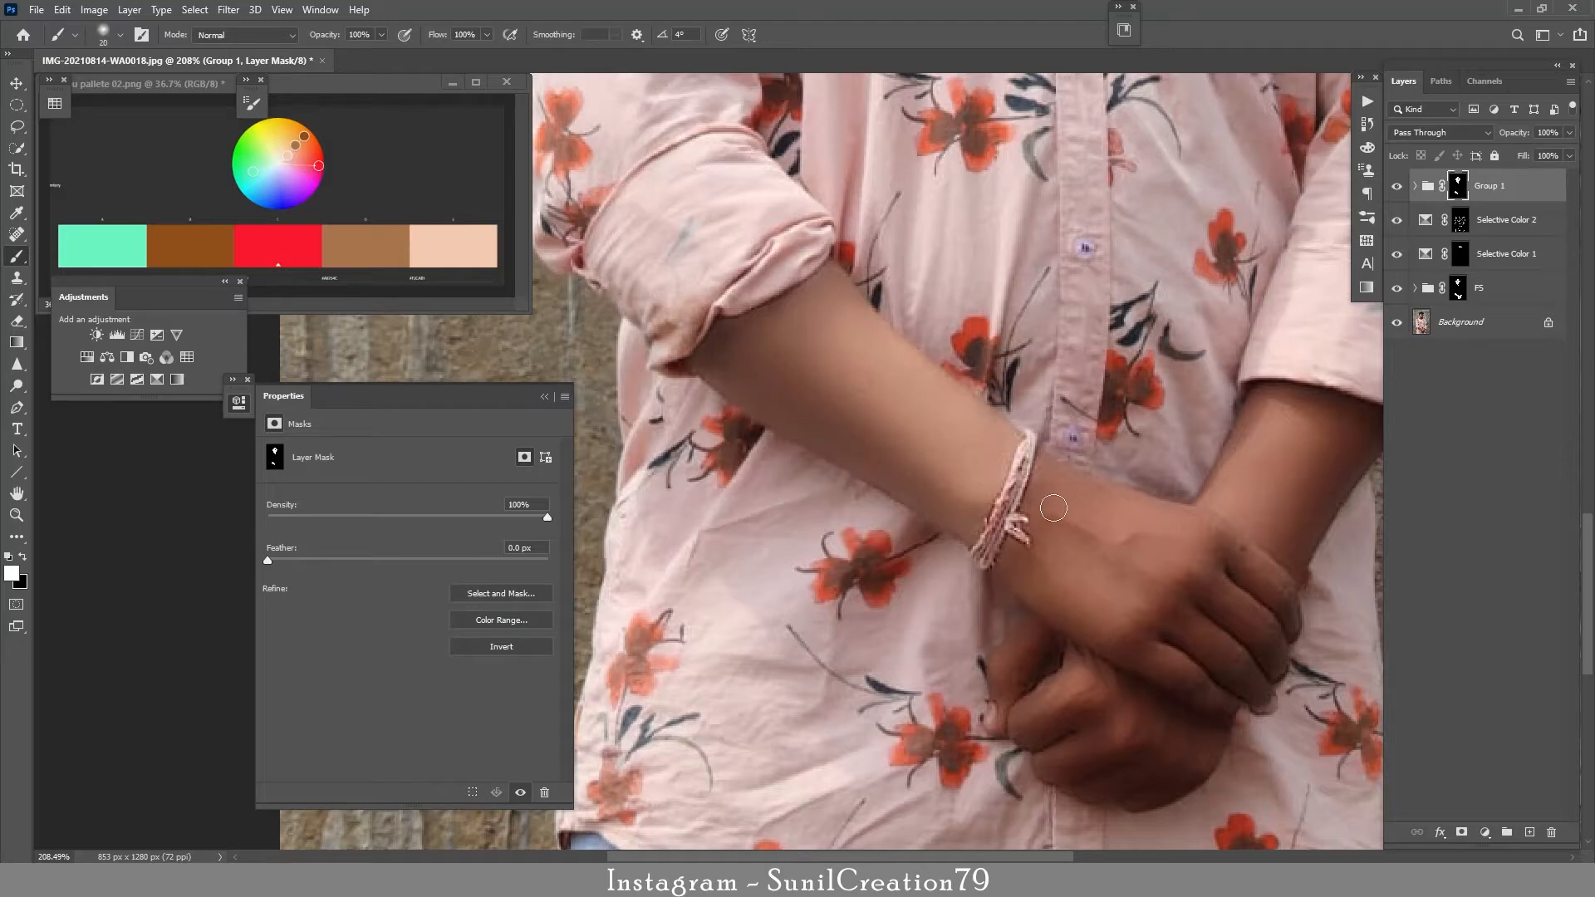
Paint the group's mask white over both hands and the other forearm, and mask out the spill around the fingers
{"action": "key", "text": "bracketright"}
{"action": "mouse_move", "coordinate": [1053, 503]}
{"action": "left_mouse_down"}
{"action": "mouse_move", "coordinate": [1213, 532]}
{"action": "mouse_move", "coordinate": [1279, 415]}
{"action": "mouse_move", "coordinate": [1215, 489]}
{"action": "mouse_move", "coordinate": [1109, 461]}
{"action": "left_mouse_up"}
{"action": "mouse_move", "coordinate": [1142, 448]}
{"action": "left_mouse_down"}
{"action": "mouse_move", "coordinate": [1185, 374]}
{"action": "mouse_move", "coordinate": [956, 531]}
{"action": "mouse_move", "coordinate": [997, 582]}
{"action": "mouse_move", "coordinate": [937, 505]}
{"action": "mouse_move", "coordinate": [905, 656]}
{"action": "mouse_move", "coordinate": [839, 648]}
{"action": "mouse_move", "coordinate": [1006, 731]}
{"action": "mouse_move", "coordinate": [906, 756]}
{"action": "left_mouse_up"}
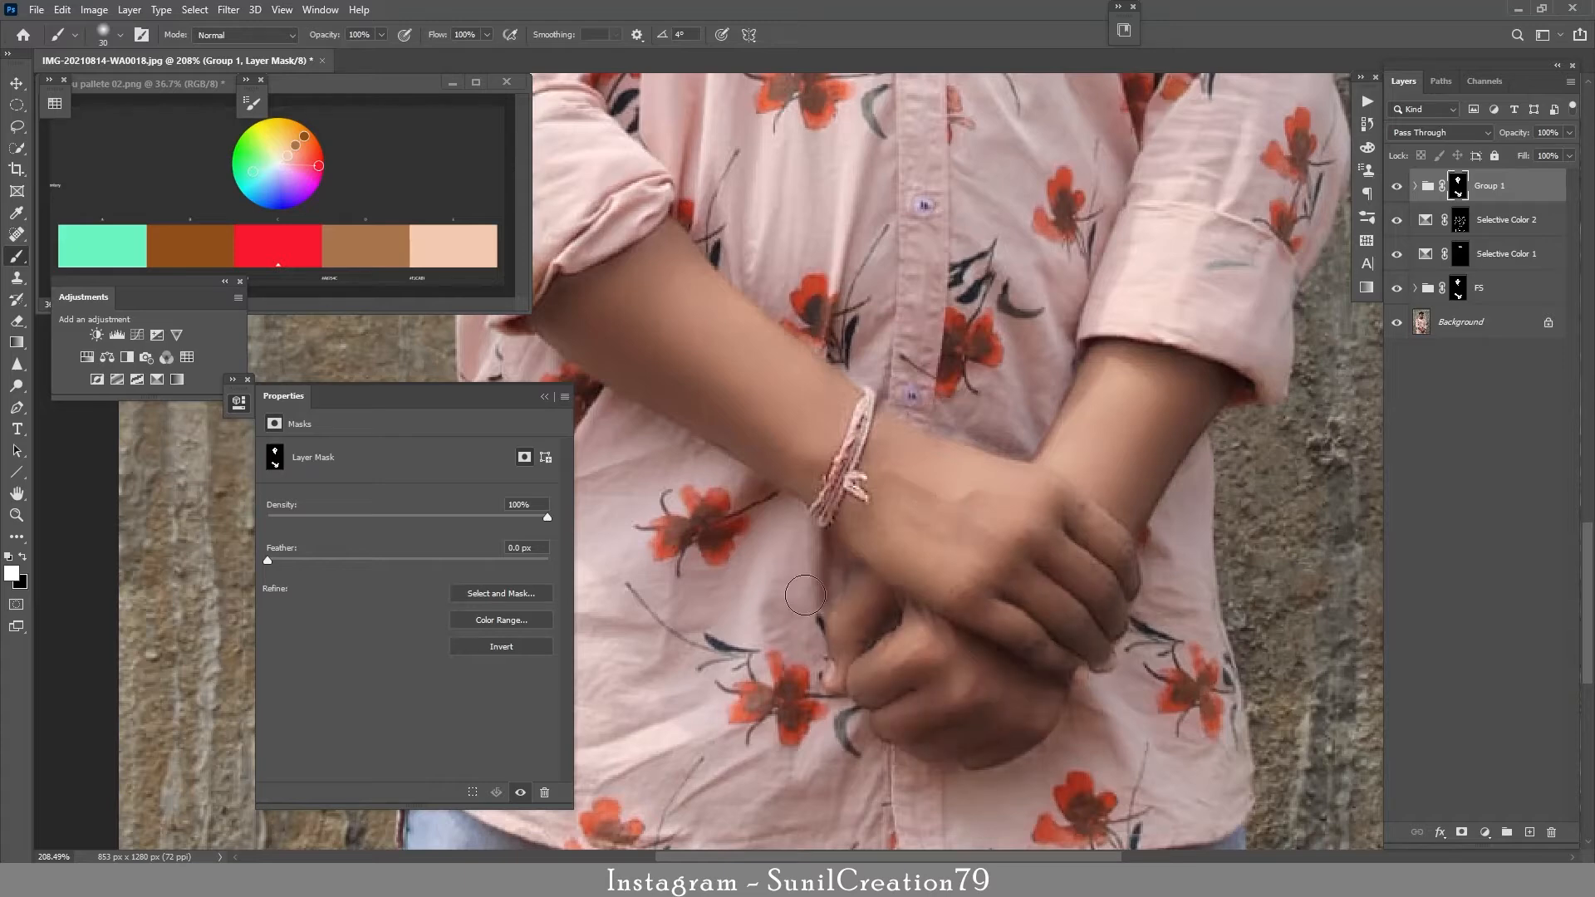
{"action": "key", "text": "x"}
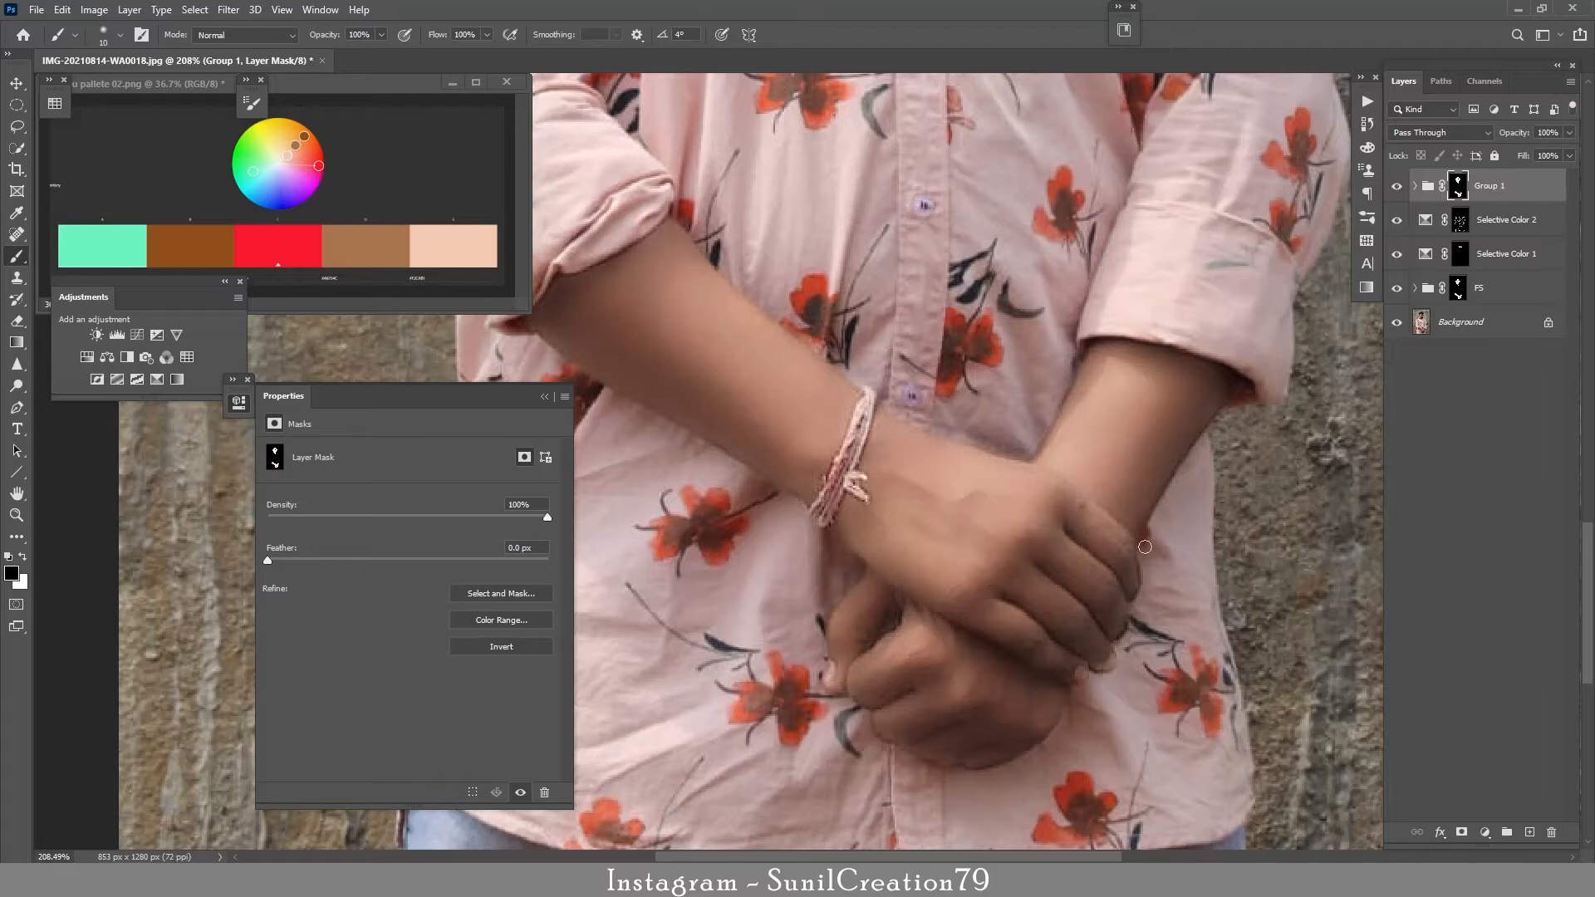
Lower the skin-toning group's opacity to 55% and compare the portrait with the group hidden and shown
{"action": "key", "text": "z"}
{"action": "left_click_drag", "start_coordinate": [931, 469], "coordinate": [821, 294]}
{"action": "left_click_drag", "start_coordinate": [1524, 133], "coordinate": [1511, 134]}
{"action": "left_click", "coordinate": [1398, 187]}
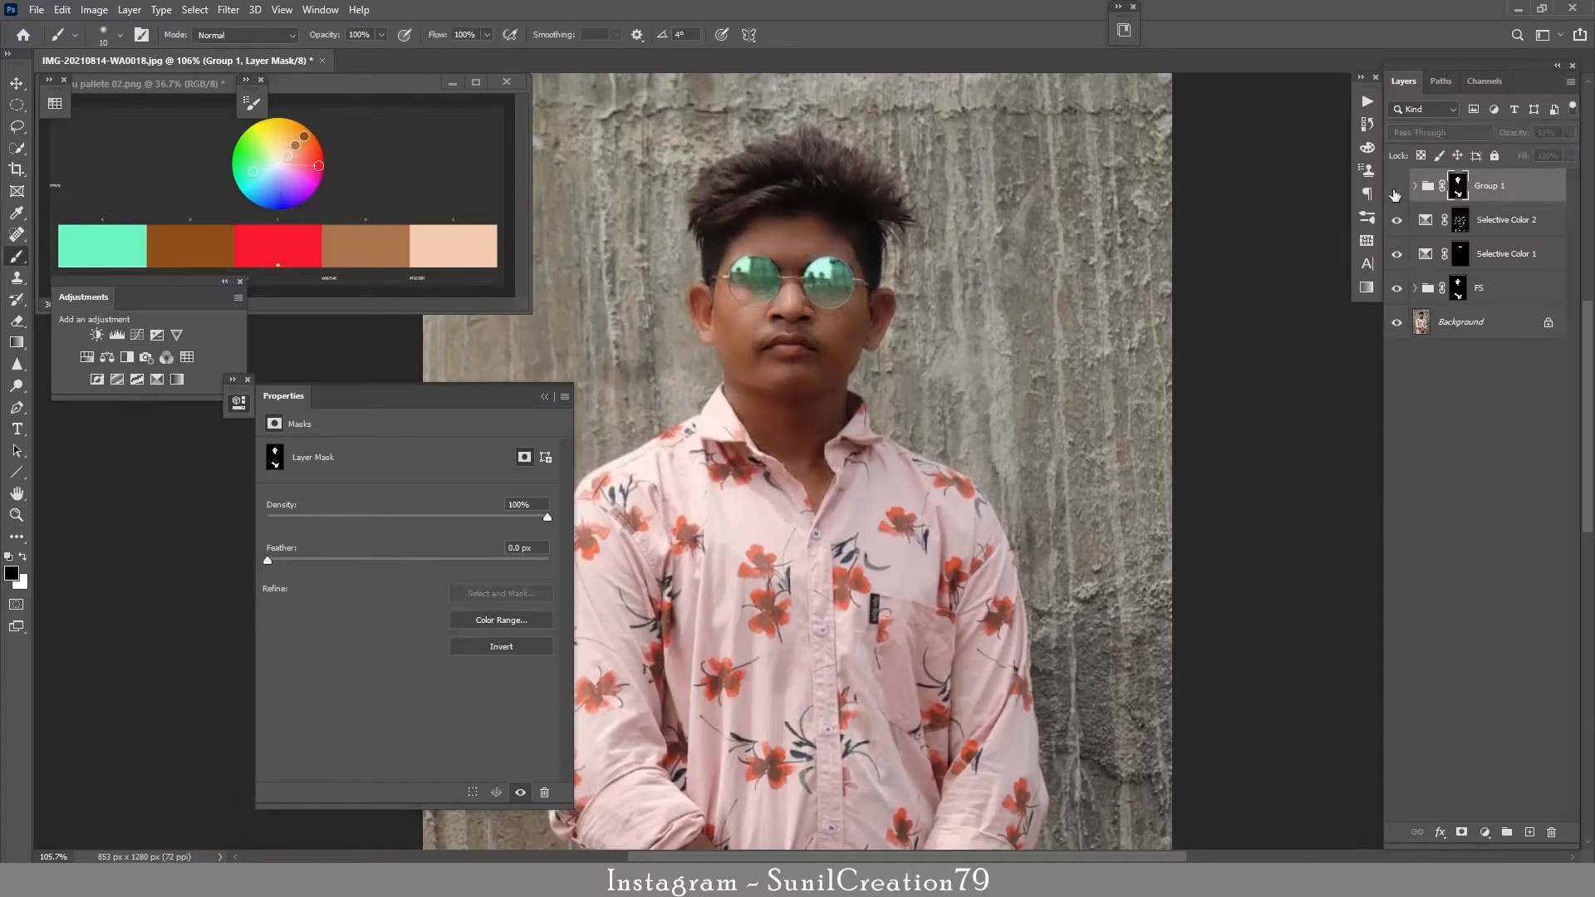
{"action": "left_click", "coordinate": [1399, 189]}
{"action": "left_click", "coordinate": [1399, 191]}
{"action": "left_click", "coordinate": [1399, 191]}
{"action": "scroll", "coordinate": [906, 384], "scroll_direction": "down", "scroll_amount": 5}
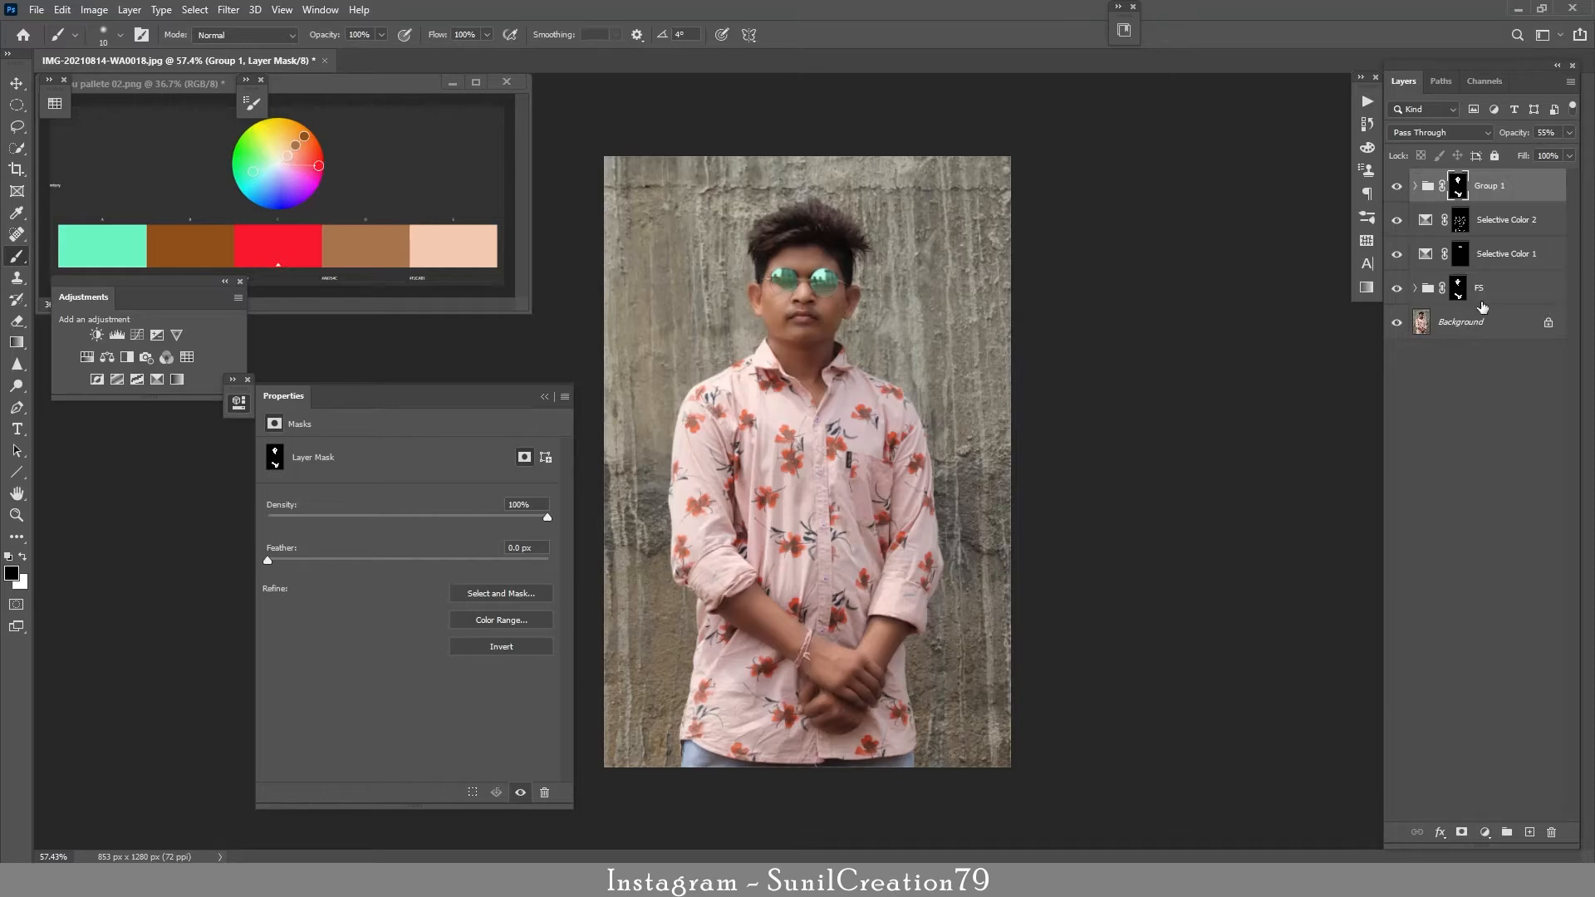
Add a Solid Color fill layer above the group, sampling the lighter brown swatch from the colour palette image
{"action": "left_click", "coordinate": [1484, 832]}
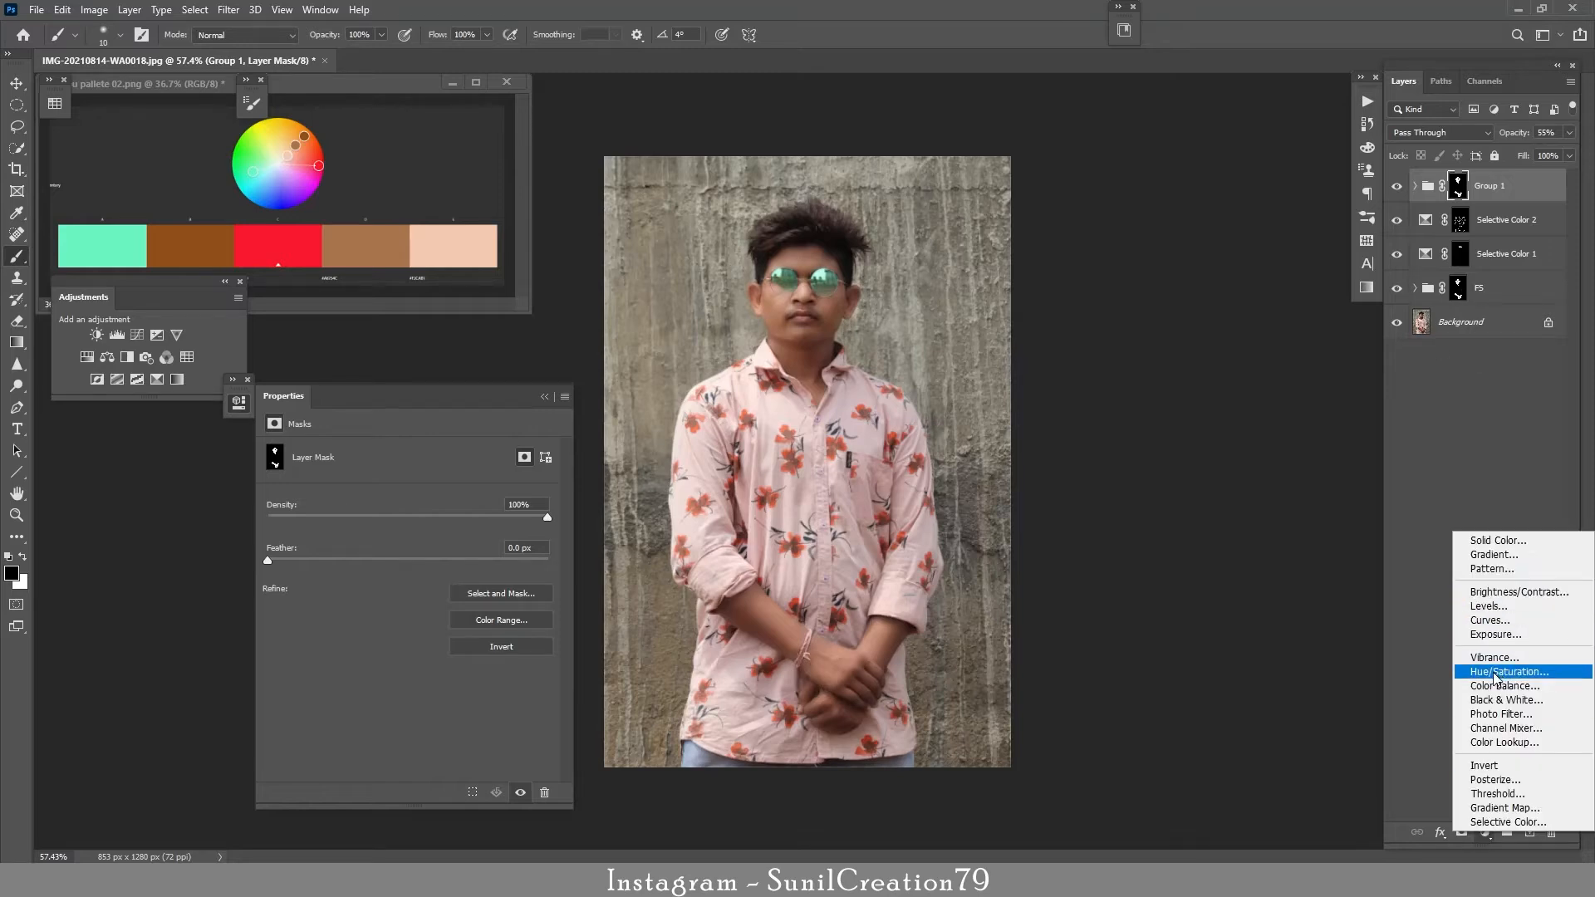
{"action": "left_click", "coordinate": [1484, 542]}
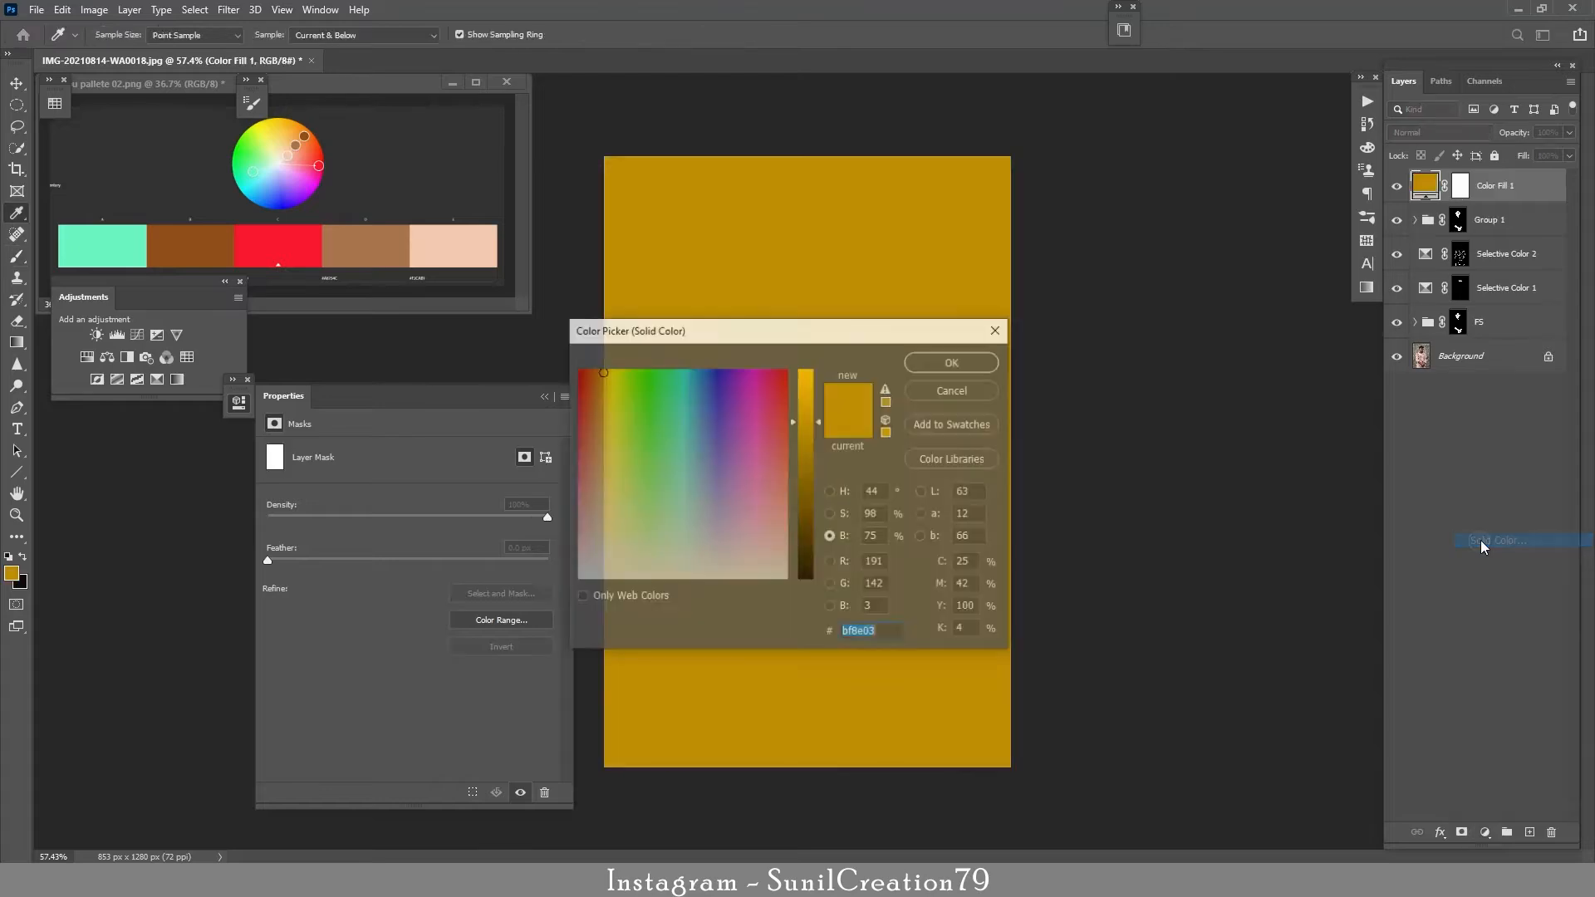
{"action": "left_click", "coordinate": [364, 240]}
{"action": "left_click", "coordinate": [954, 361]}
Try out the blend modes on the brown colour fill layer and set it to Soft Light
{"action": "left_click", "coordinate": [1440, 132]}
{"action": "left_click", "coordinate": [1412, 171]}
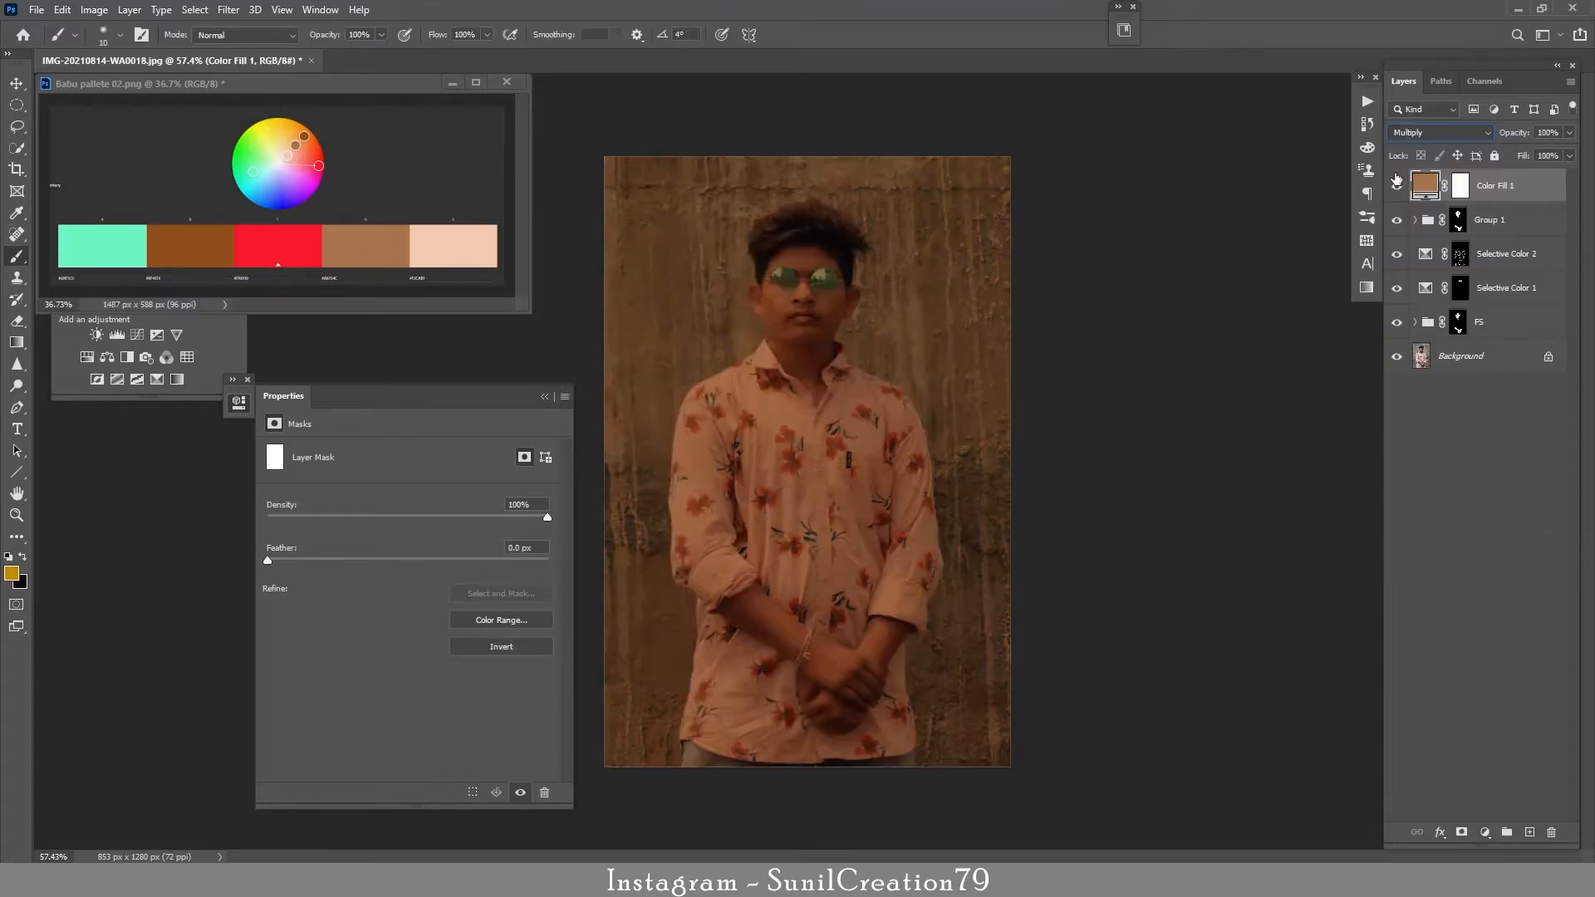
{"action": "key", "text": "Down"}
{"action": "key", "text": "Down"}
{"action": "key", "text": "Down"}
{"action": "key", "text": "Down"}
{"action": "key", "text": "Down"}
{"action": "key", "text": "Down"}
{"action": "key", "text": "Down"}
{"action": "key", "text": "Down"}
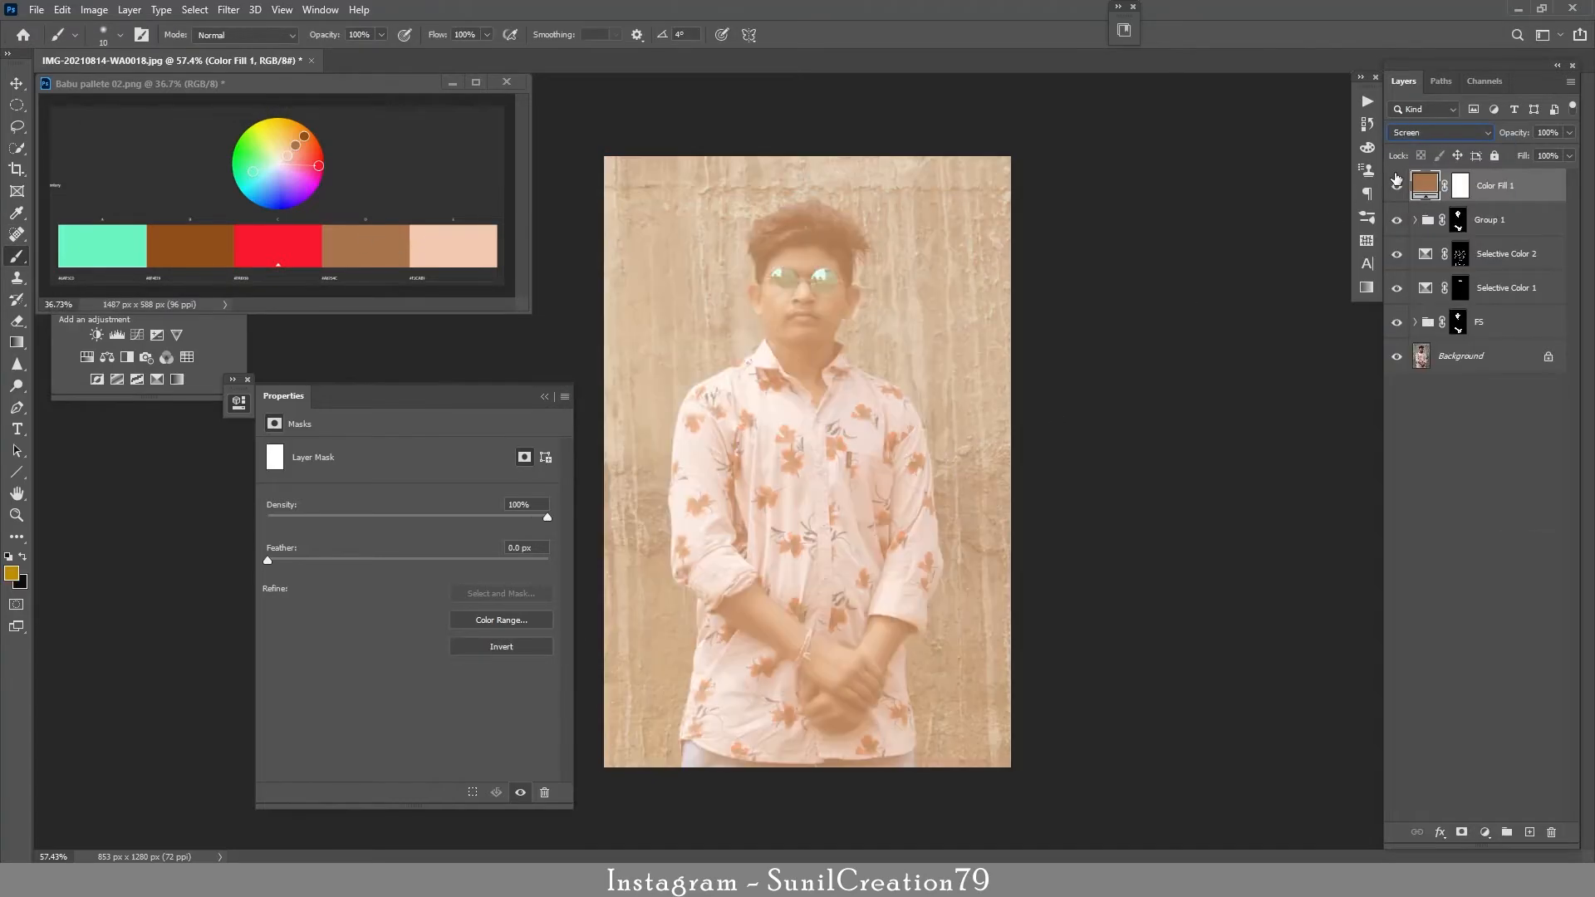
{"action": "key", "text": "Down"}
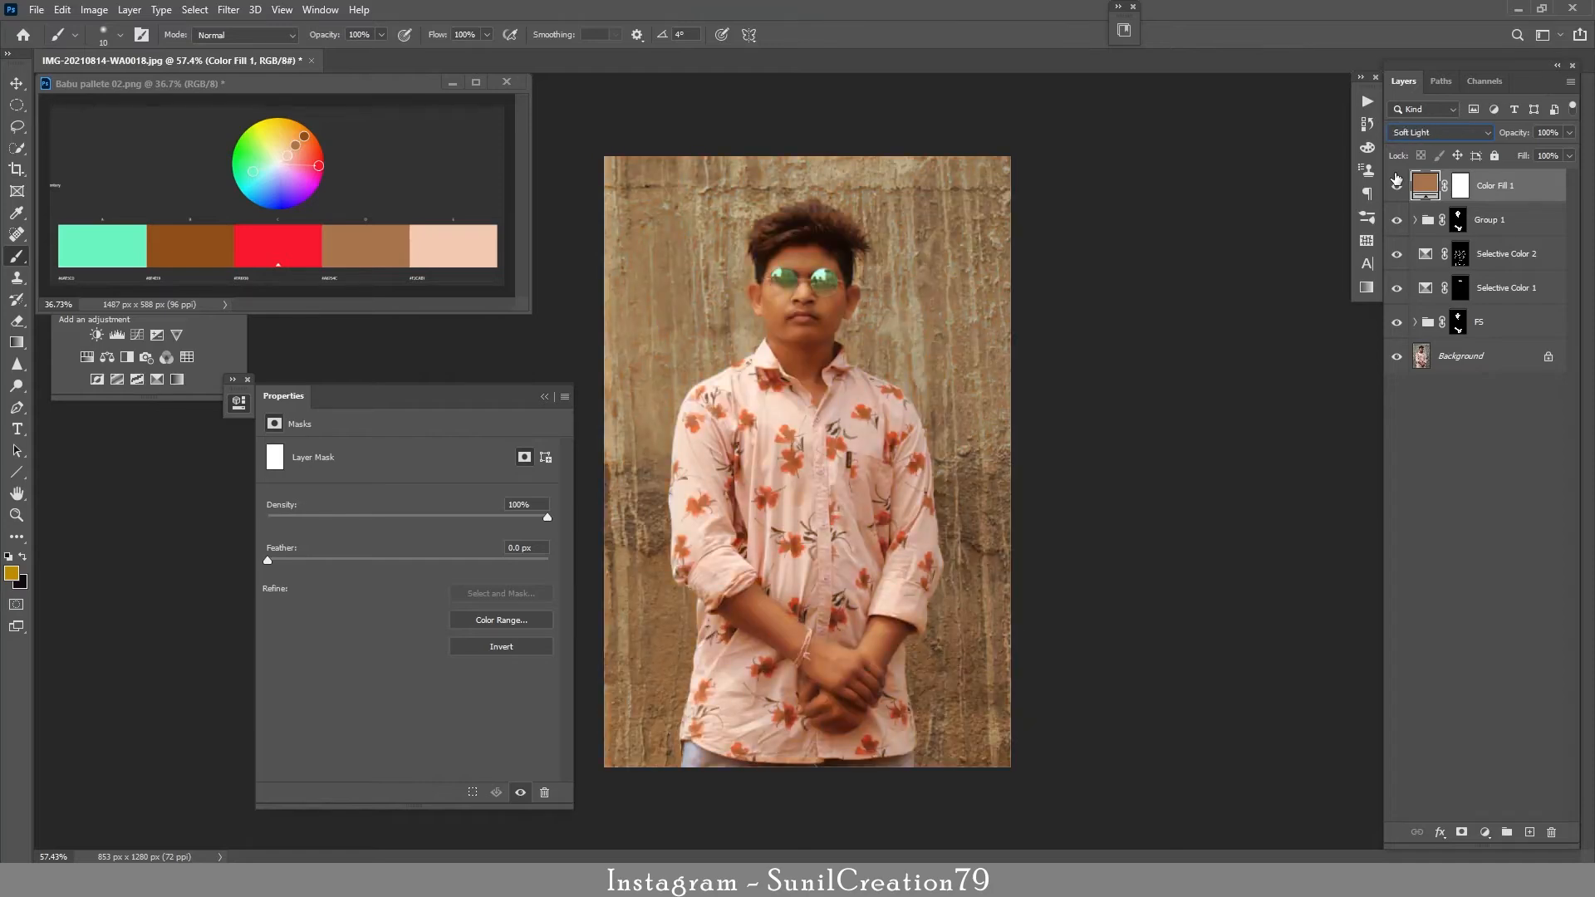
{"action": "key", "text": "Down"}
{"action": "key", "text": "Down"}
{"action": "key", "text": "Down"}
{"action": "key", "text": "Down"}
{"action": "key", "text": "Down"}
{"action": "key", "text": "Down"}
{"action": "key", "text": "Down"}
{"action": "key", "text": "Down"}
{"action": "key", "text": "Down"}
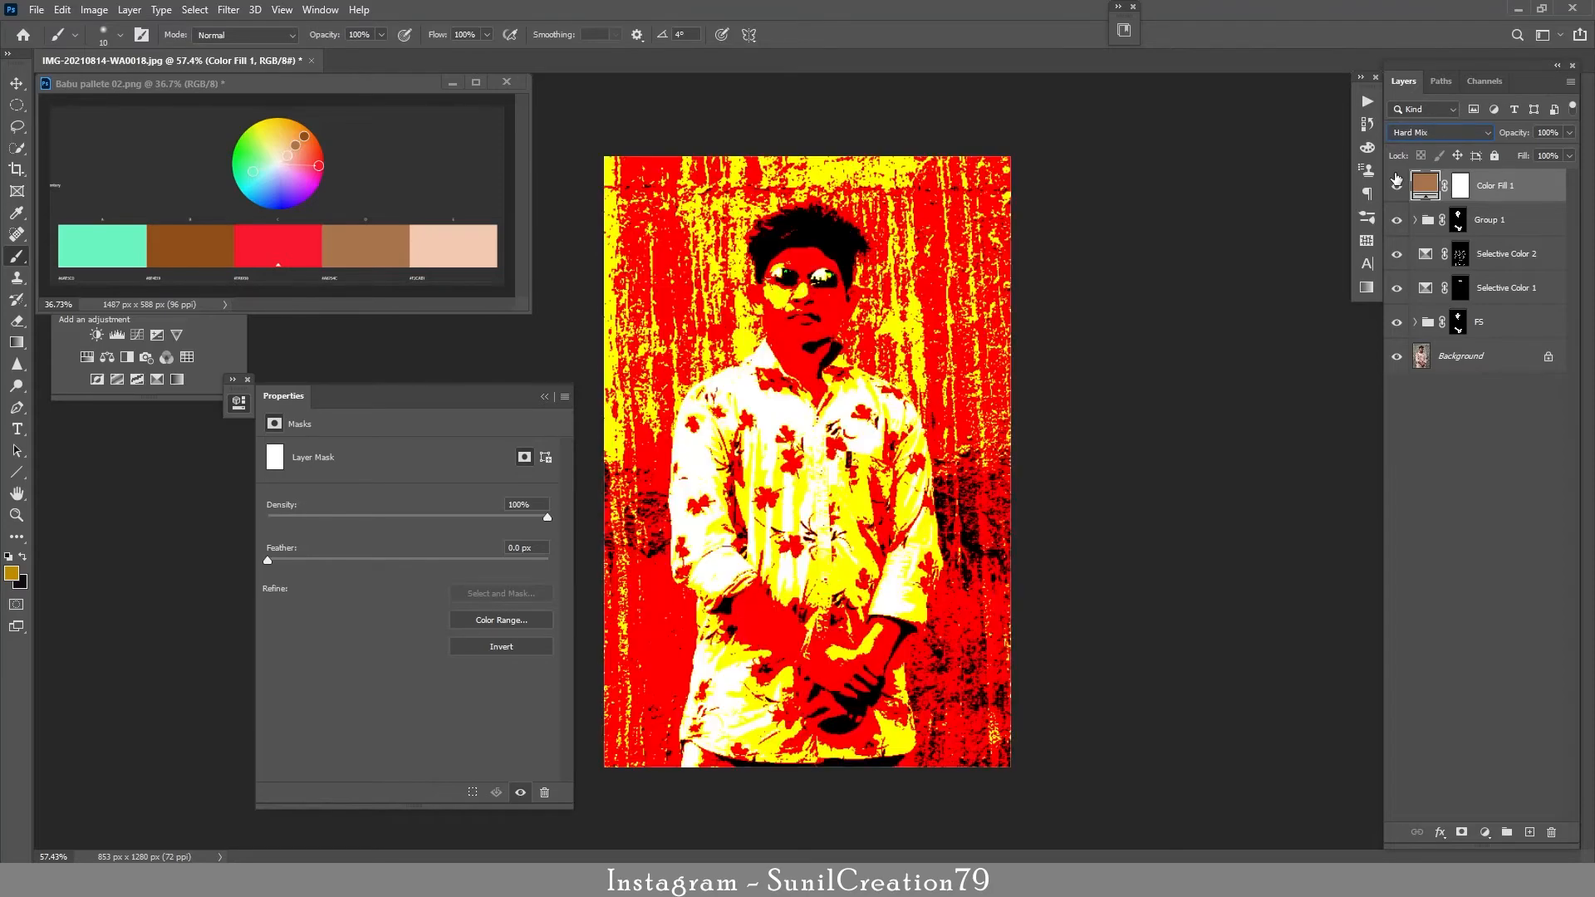
{"action": "key", "text": "Down"}
{"action": "key", "text": "Down"}
{"action": "key", "text": "Down"}
{"action": "key", "text": "Down"}
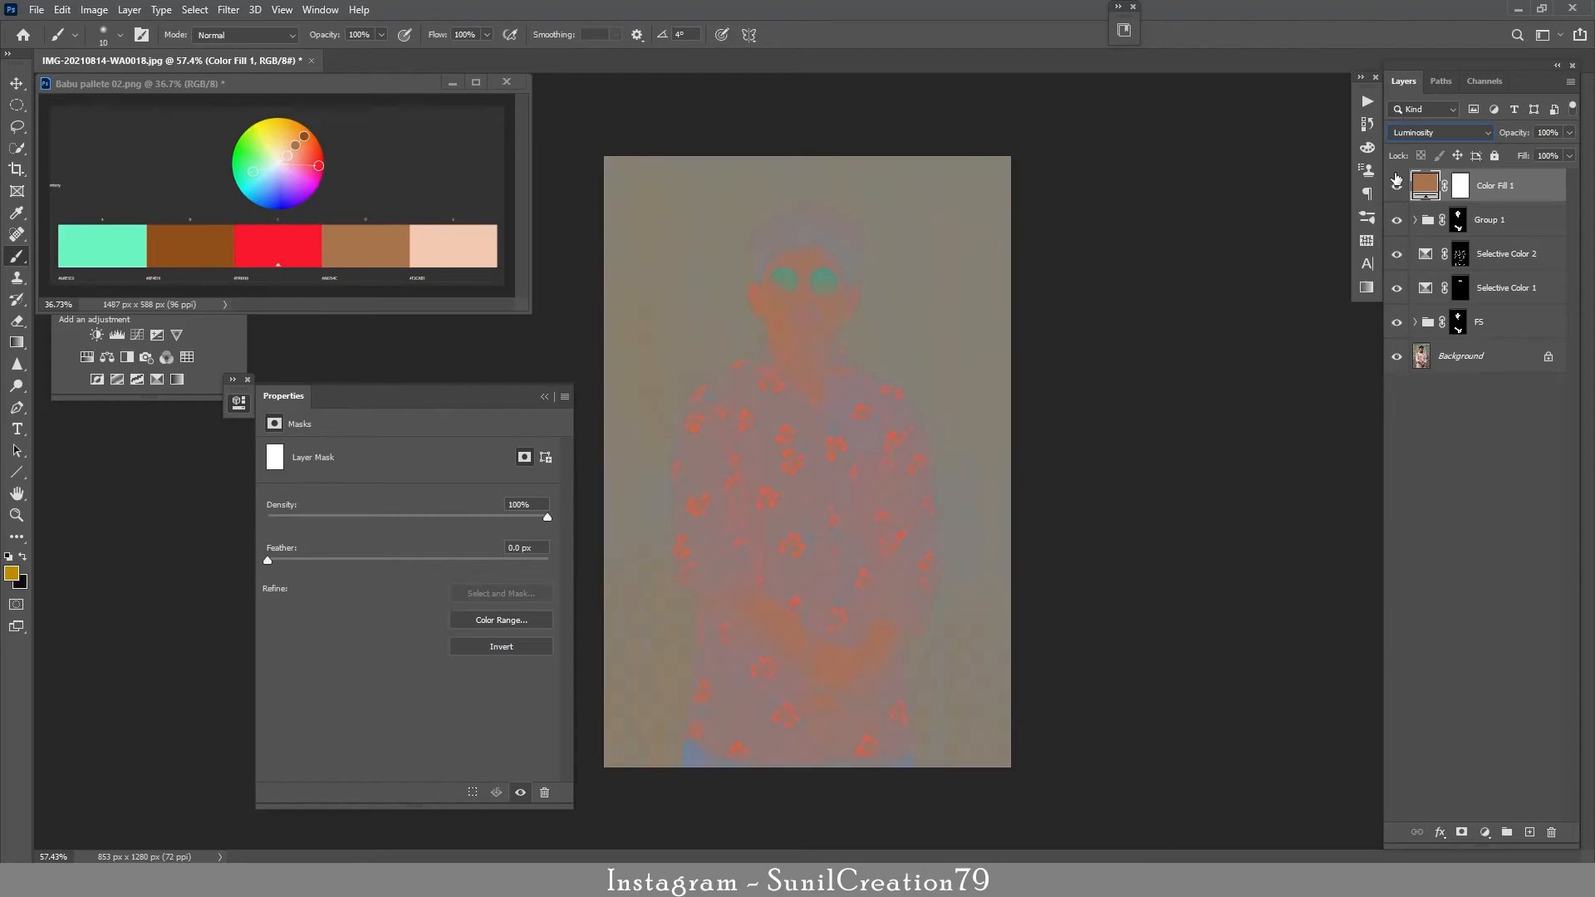
{"action": "key", "text": "Up"}
{"action": "key", "text": "Up"}
{"action": "key", "text": "Up"}
{"action": "key", "text": "Up"}
{"action": "key", "text": "Up"}
{"action": "key", "text": "Up"}
{"action": "key", "text": "Up"}
{"action": "key", "text": "Up"}
{"action": "key", "text": "Up"}
{"action": "key", "text": "Up"}
{"action": "key", "text": "Up"}
{"action": "key", "text": "Up"}
{"action": "key", "text": "Up"}
Load the skin group's mask as a selection and paint the colour fill's mask black over the face and neck
{"action": "left_click", "coordinate": [1460, 186]}
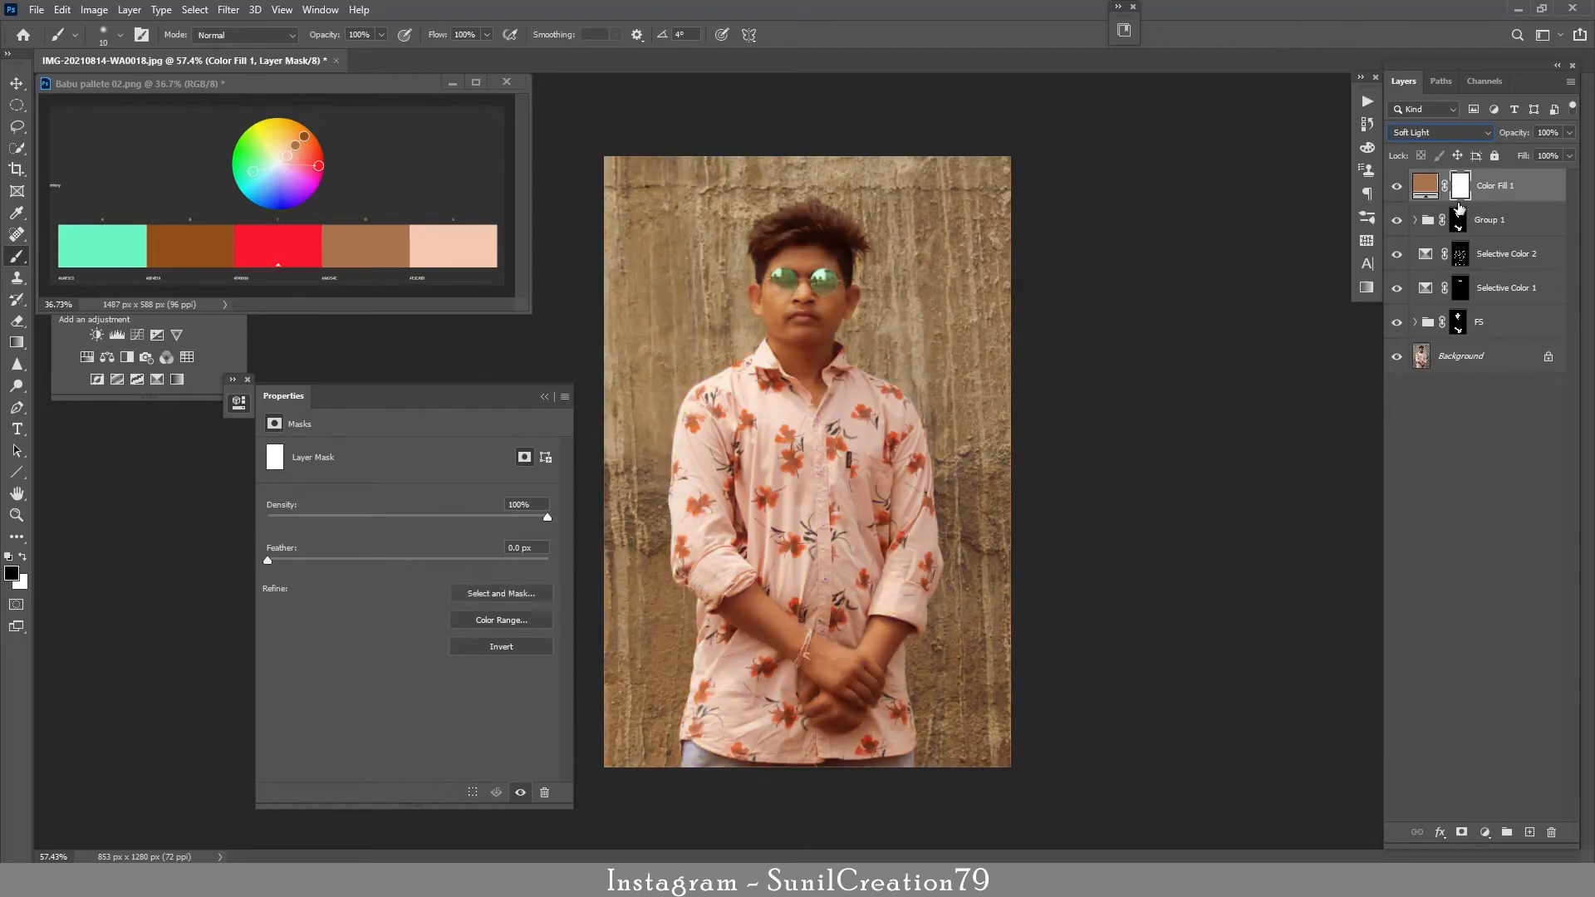
{"action": "key", "text": "ctrl+i"}
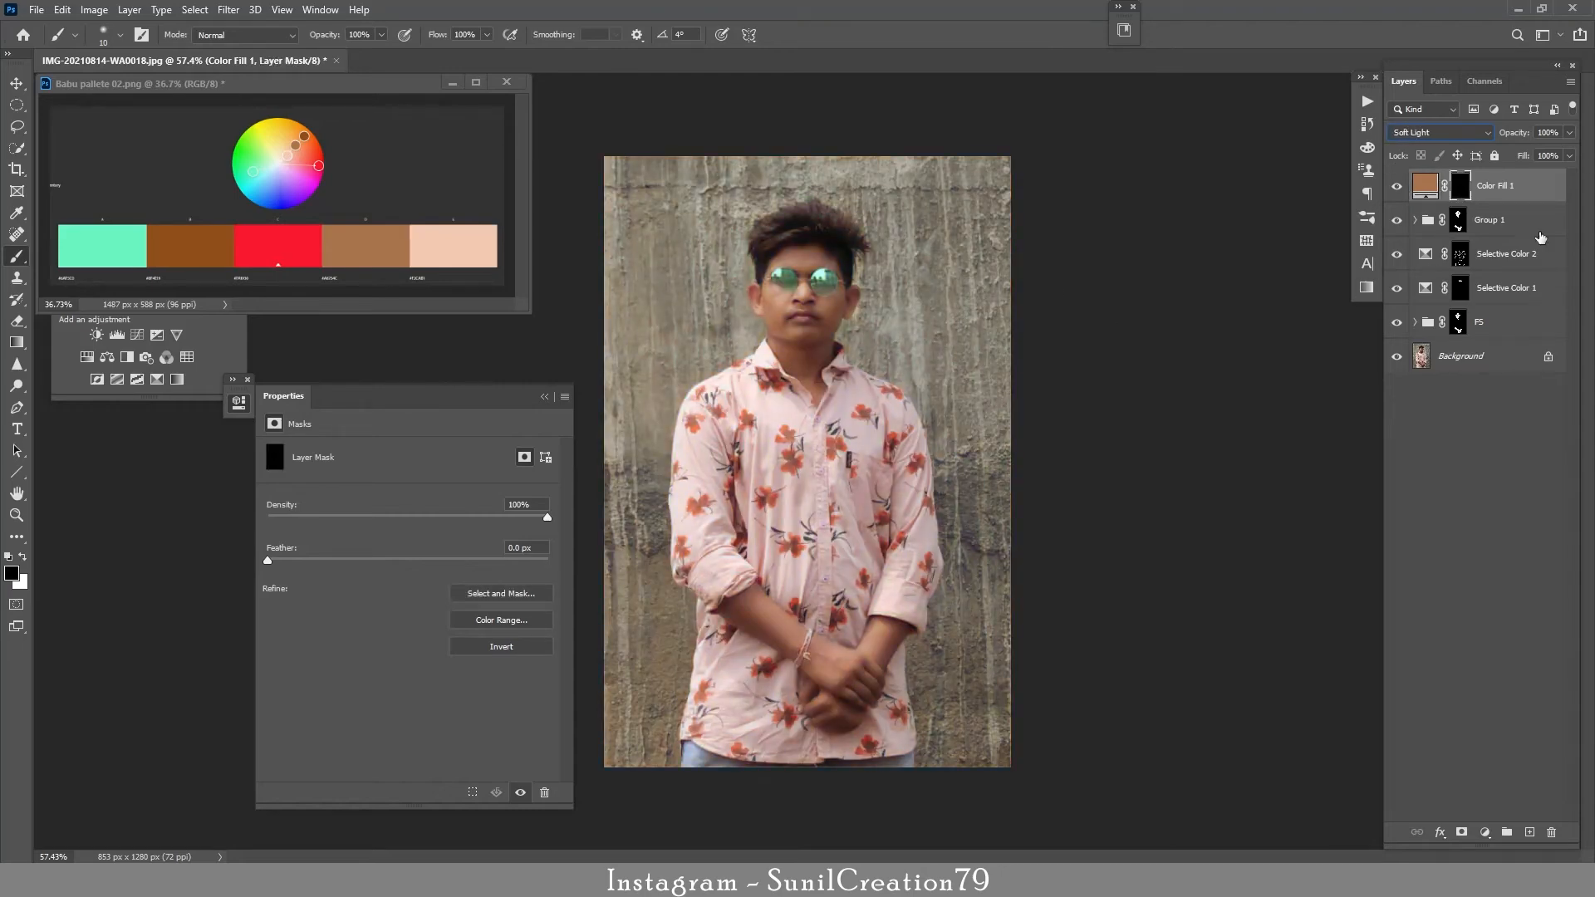
{"action": "key", "text": "ctrl+i"}
{"action": "key", "text": "ctrl+space"}
{"action": "mouse_move", "coordinate": [817, 260]}
{"action": "left_mouse_down"}
{"action": "mouse_move", "coordinate": [887, 321]}
{"action": "mouse_move", "coordinate": [977, 307]}
{"action": "left_mouse_up"}
{"action": "key", "text": "space"}
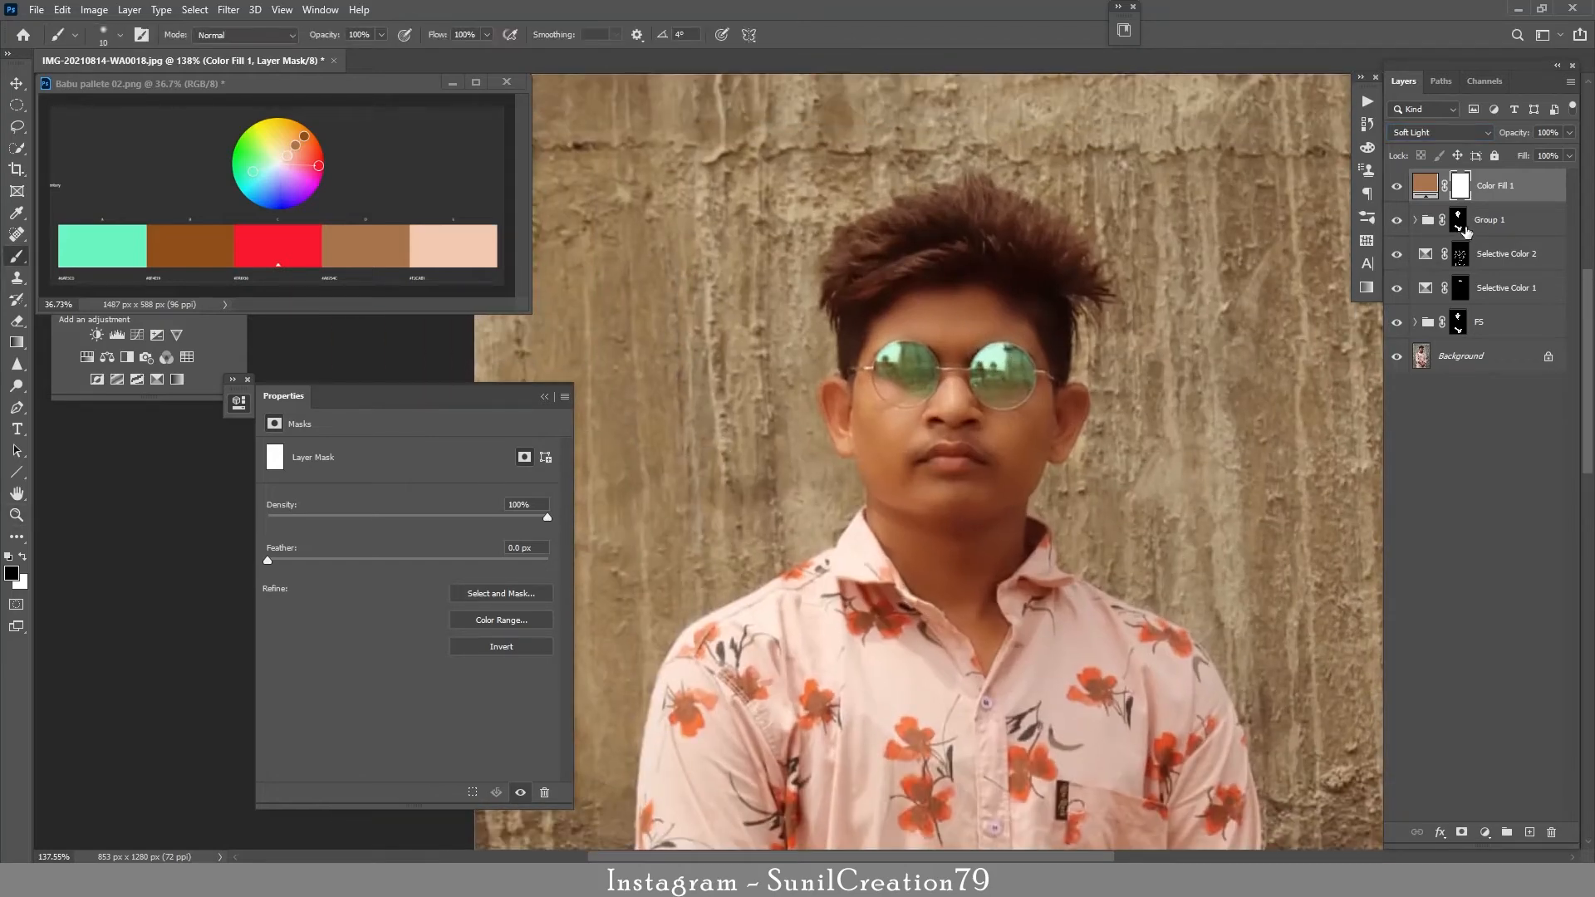
{"action": "left_click", "coordinate": [1459, 223], "text": "ctrl"}
{"action": "key", "text": "bracketright"}
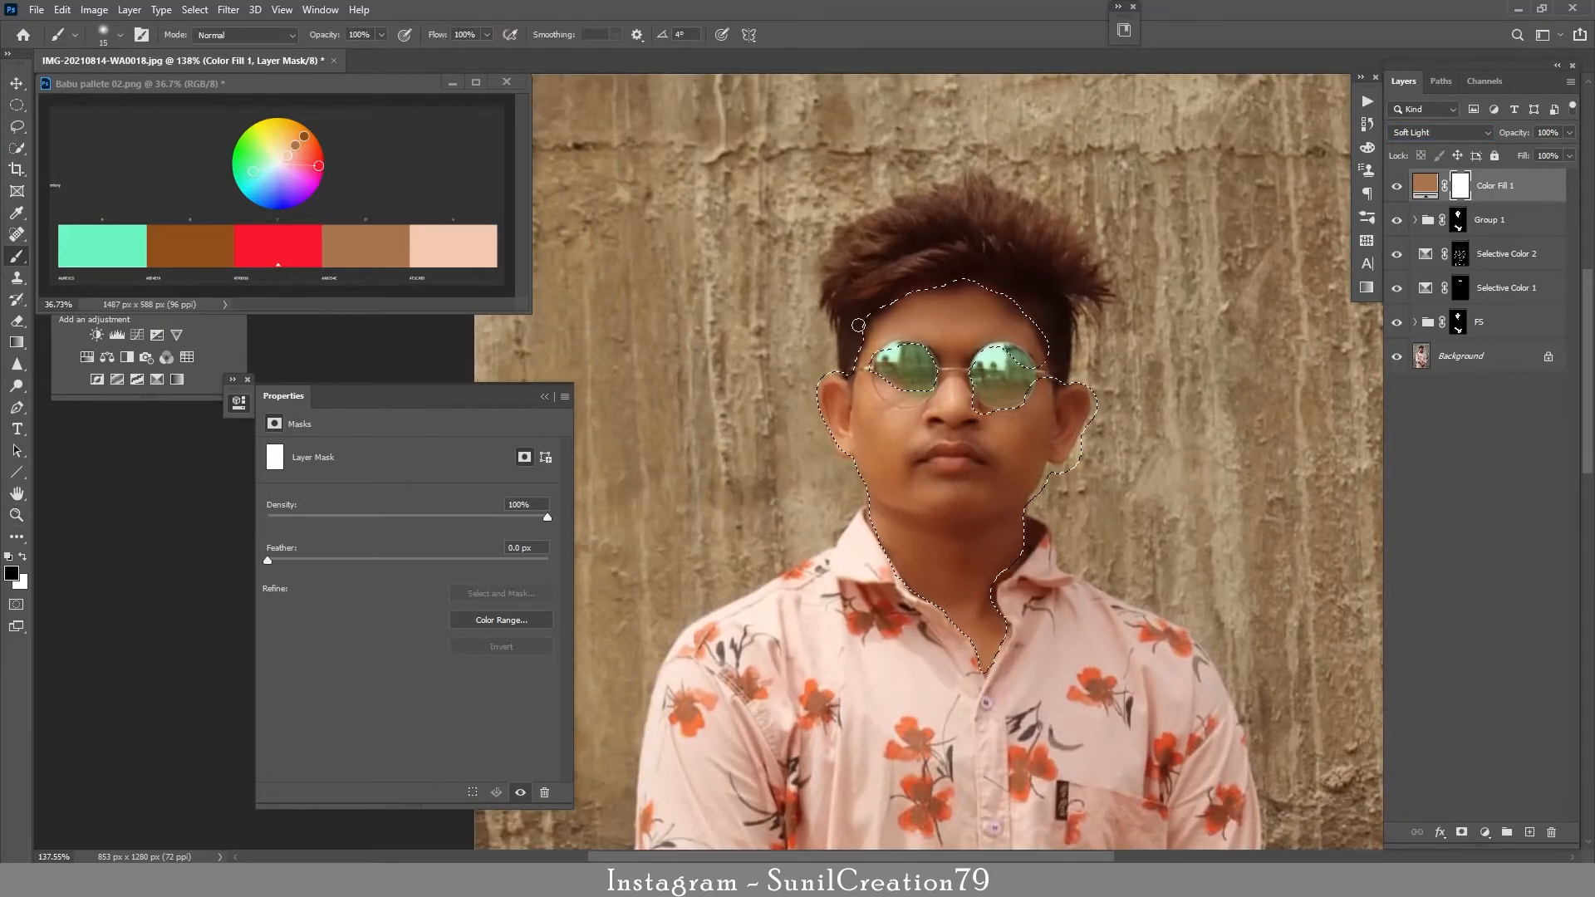
{"action": "key", "text": "bracketright"}
{"action": "key", "text": "bracketright"}
{"action": "key", "text": "bracketright"}
{"action": "key", "text": "bracketright"}
{"action": "key", "text": "bracketright"}
{"action": "key", "text": "bracketright"}
{"action": "key", "text": "bracketright"}
{"action": "key", "text": "bracketright"}
{"action": "key", "text": "bracketright"}
{"action": "key", "text": "bracketright"}
{"action": "key", "text": "bracketright"}
{"action": "mouse_move", "coordinate": [1011, 352]}
{"action": "left_mouse_down"}
{"action": "mouse_move", "coordinate": [1020, 365]}
{"action": "mouse_move", "coordinate": [964, 542]}
{"action": "mouse_move", "coordinate": [1115, 301]}
{"action": "left_mouse_up"}
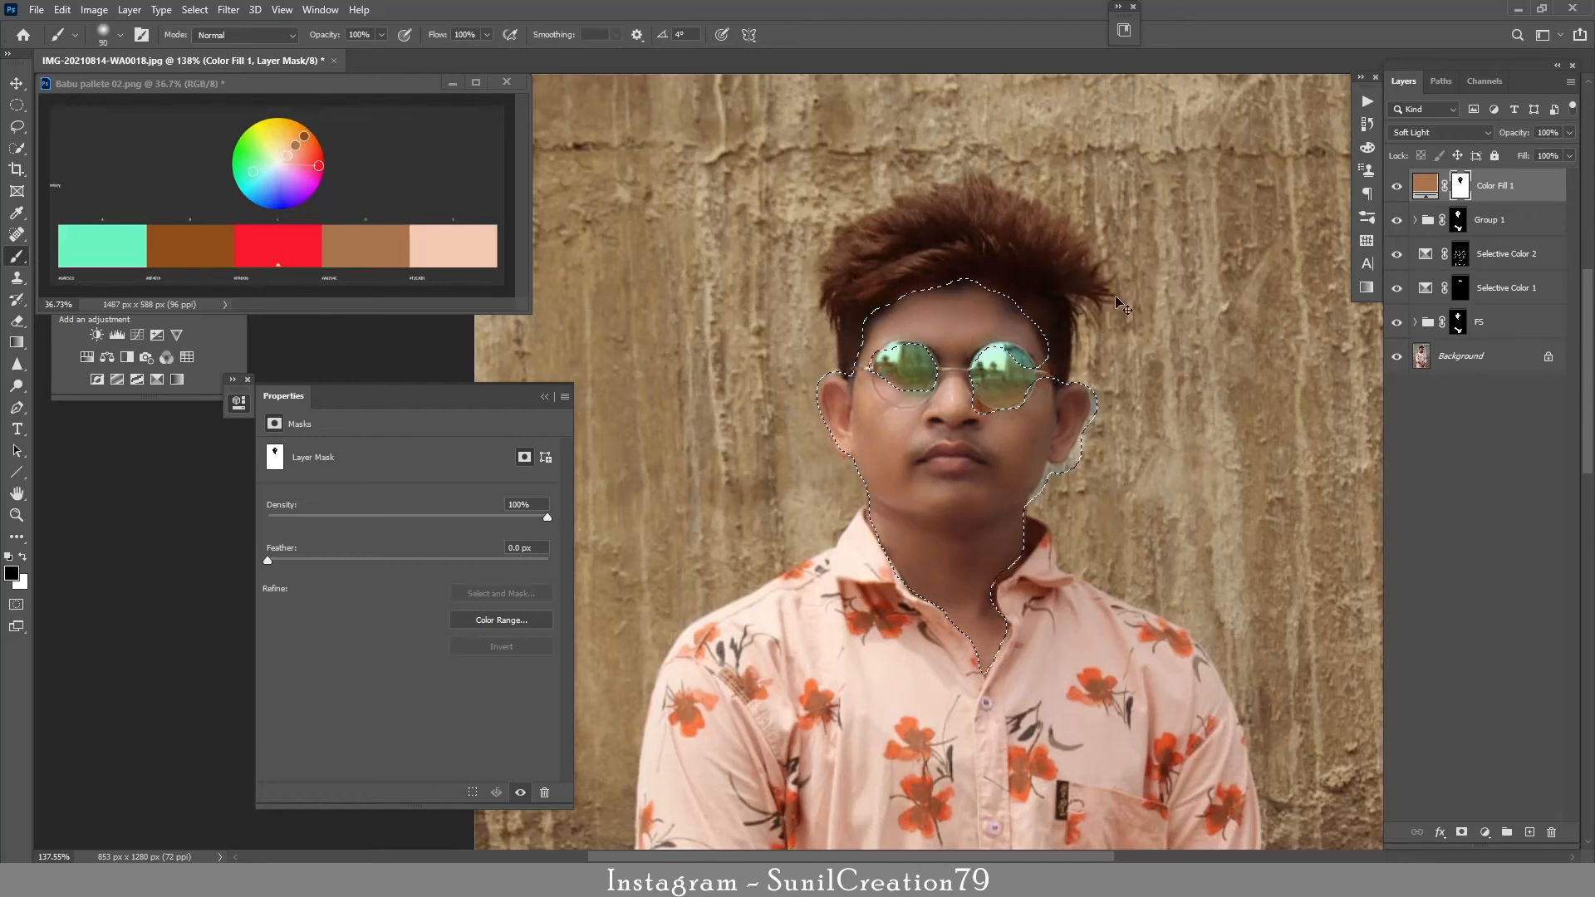
{"action": "key", "text": "ctrl+d"}
Refine the colour fill's mask with a small brush, restoring the brown tint on the wall around the ears and jaw
{"action": "key", "text": "bracketleft"}
{"action": "key", "text": "bracketleft"}
{"action": "key", "text": "bracketleft"}
{"action": "key", "text": "bracketleft"}
{"action": "key", "text": "bracketleft"}
{"action": "key", "text": "bracketleft"}
{"action": "key", "text": "bracketleft"}
{"action": "key", "text": "x"}
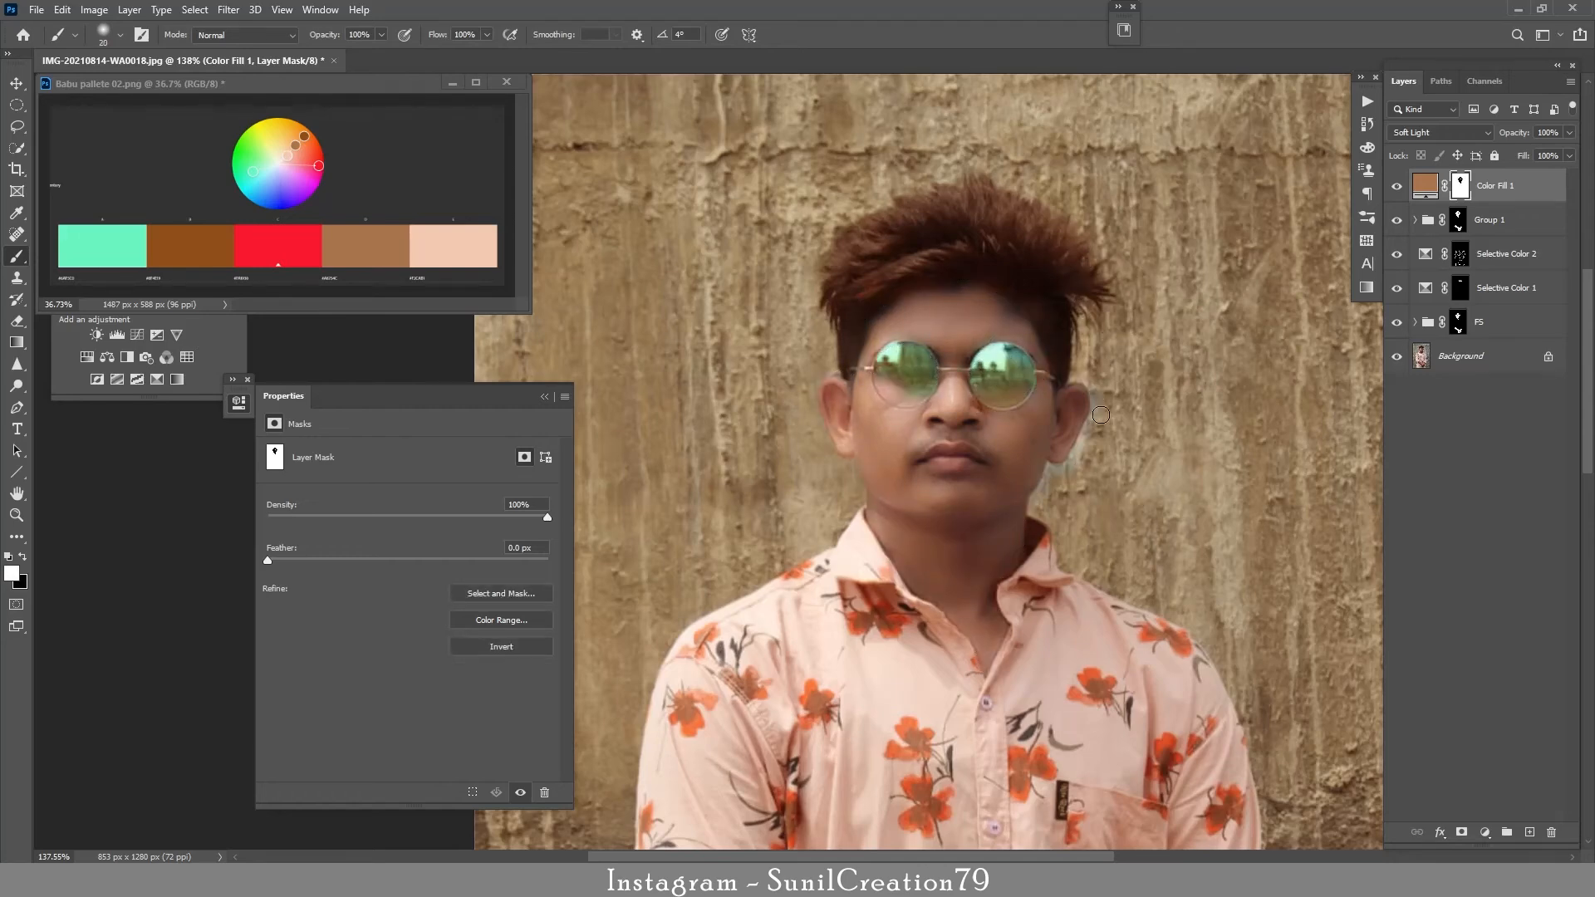
{"action": "key", "text": "x"}
{"action": "scroll", "coordinate": [1046, 461], "scroll_direction": "up", "scroll_amount": 1}
{"action": "key", "text": "x"}
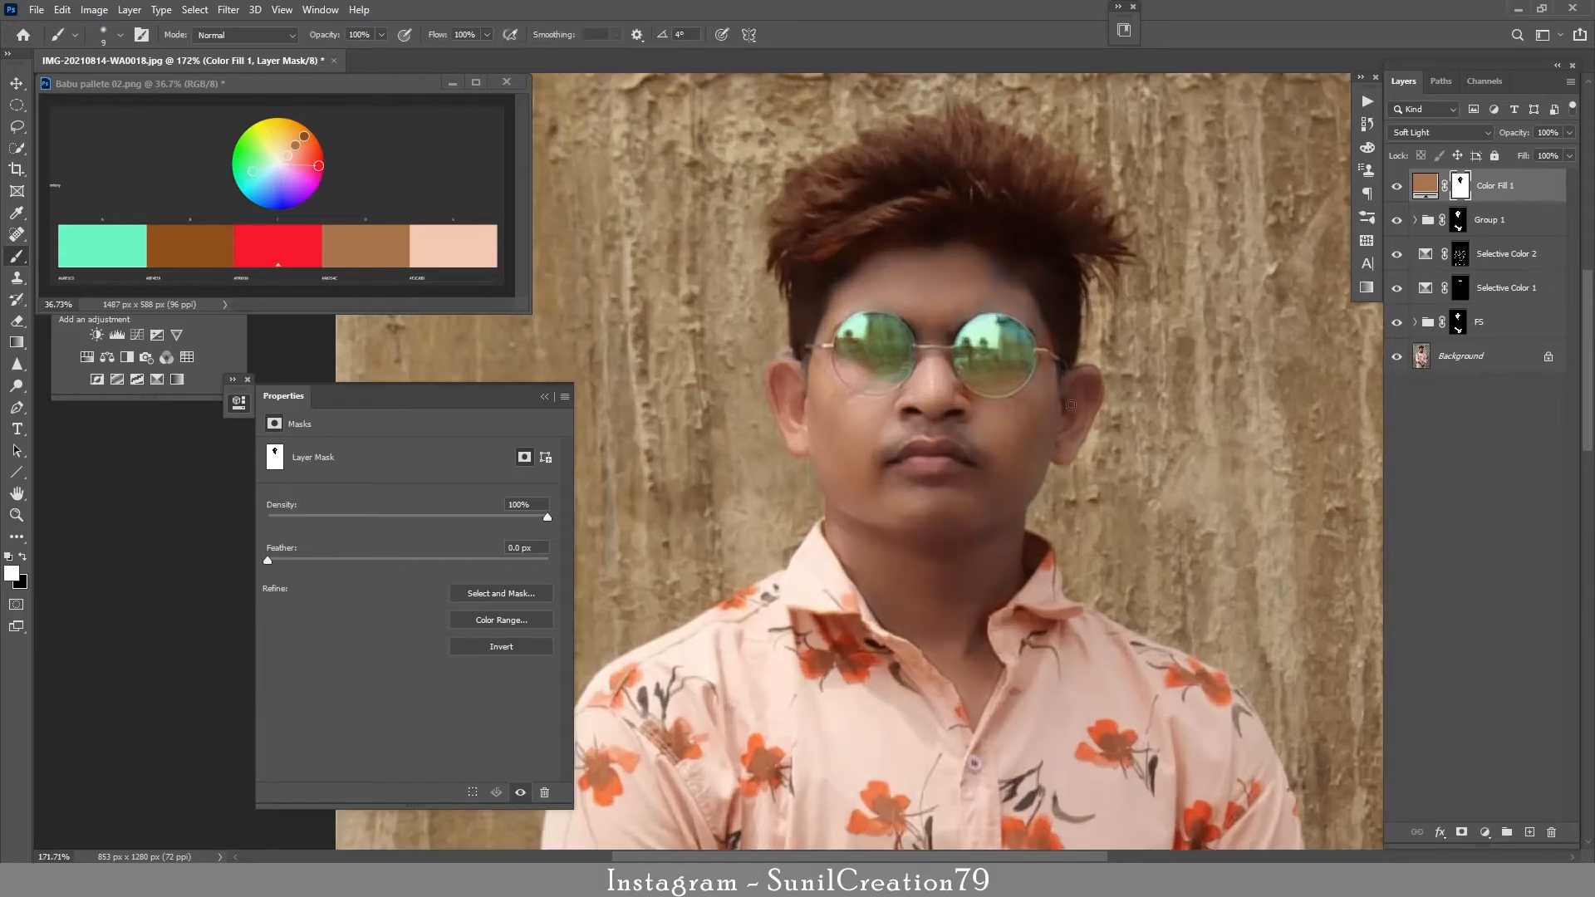
Paint the colour fill's mask black over the hair with a progressively larger soft brush
{"action": "key", "text": "x"}
{"action": "key", "text": "bracketright"}
{"action": "key", "text": "bracketright"}
{"action": "key", "text": "bracketright"}
{"action": "key", "text": "bracketright"}
{"action": "key", "text": "x"}
{"action": "key", "text": "x"}
{"action": "key", "text": "bracketright"}
{"action": "key", "text": "bracketright"}
{"action": "key", "text": "bracketright"}
{"action": "key", "text": "bracketright"}
{"action": "key", "text": "bracketright"}
{"action": "key", "text": "bracketright"}
Paint the colour fill's mask white around the hair to restore the brown tint on the wall
{"action": "key", "text": "x"}
{"action": "left_click_drag", "start_coordinate": [1194, 316], "coordinate": [1146, 416]}
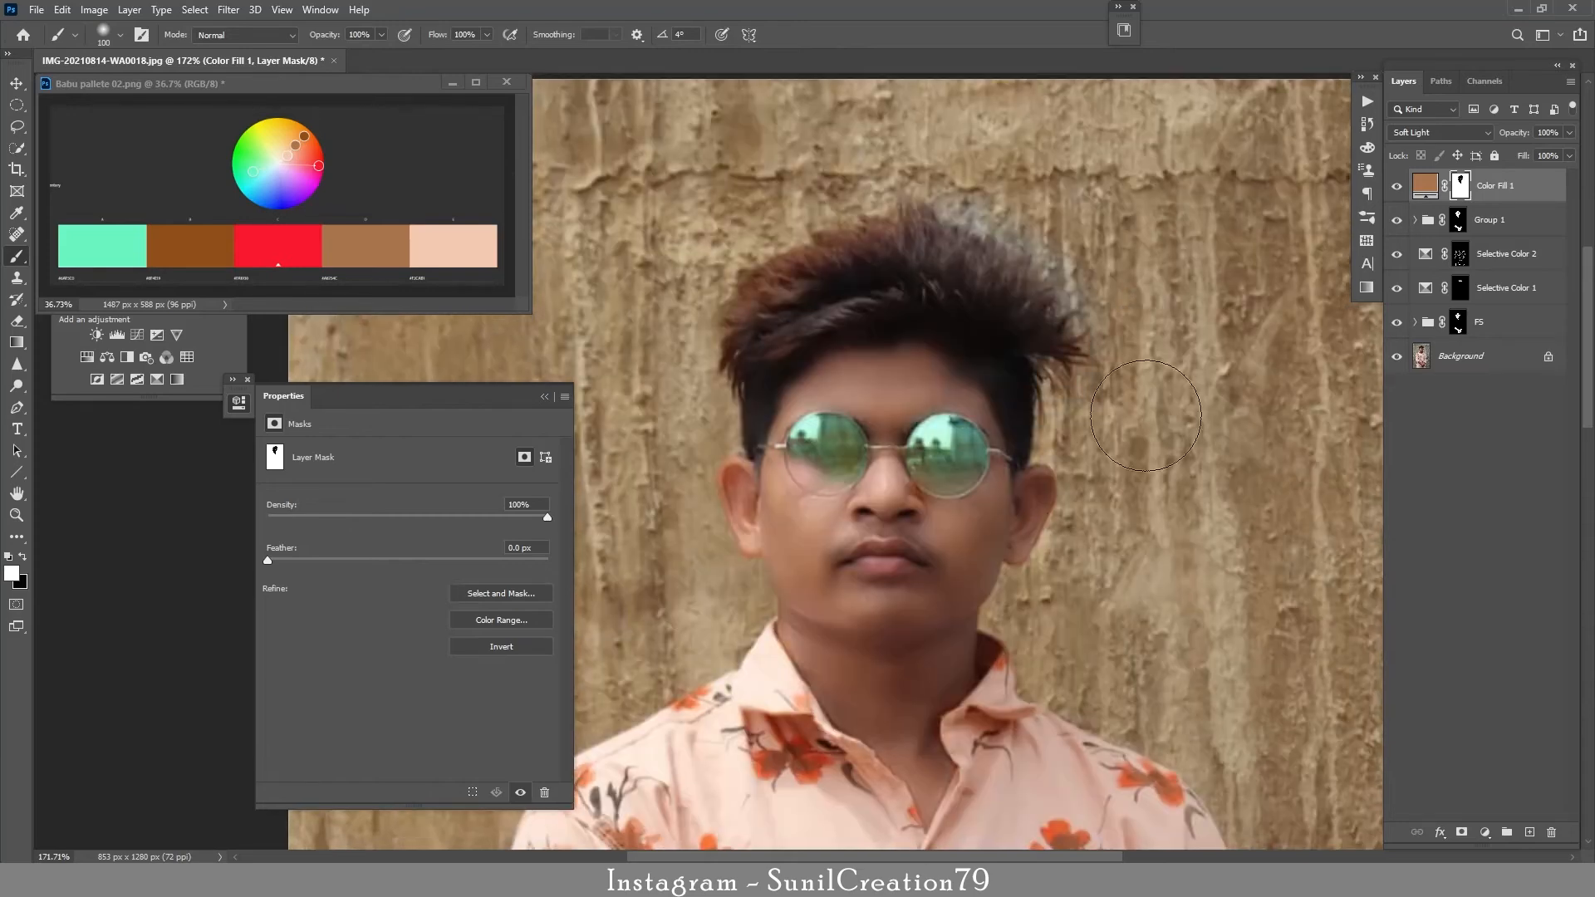
{"action": "key", "text": "x"}
{"action": "key", "text": "bracketright"}
{"action": "key", "text": "bracketright"}
{"action": "key", "text": "bracketright"}
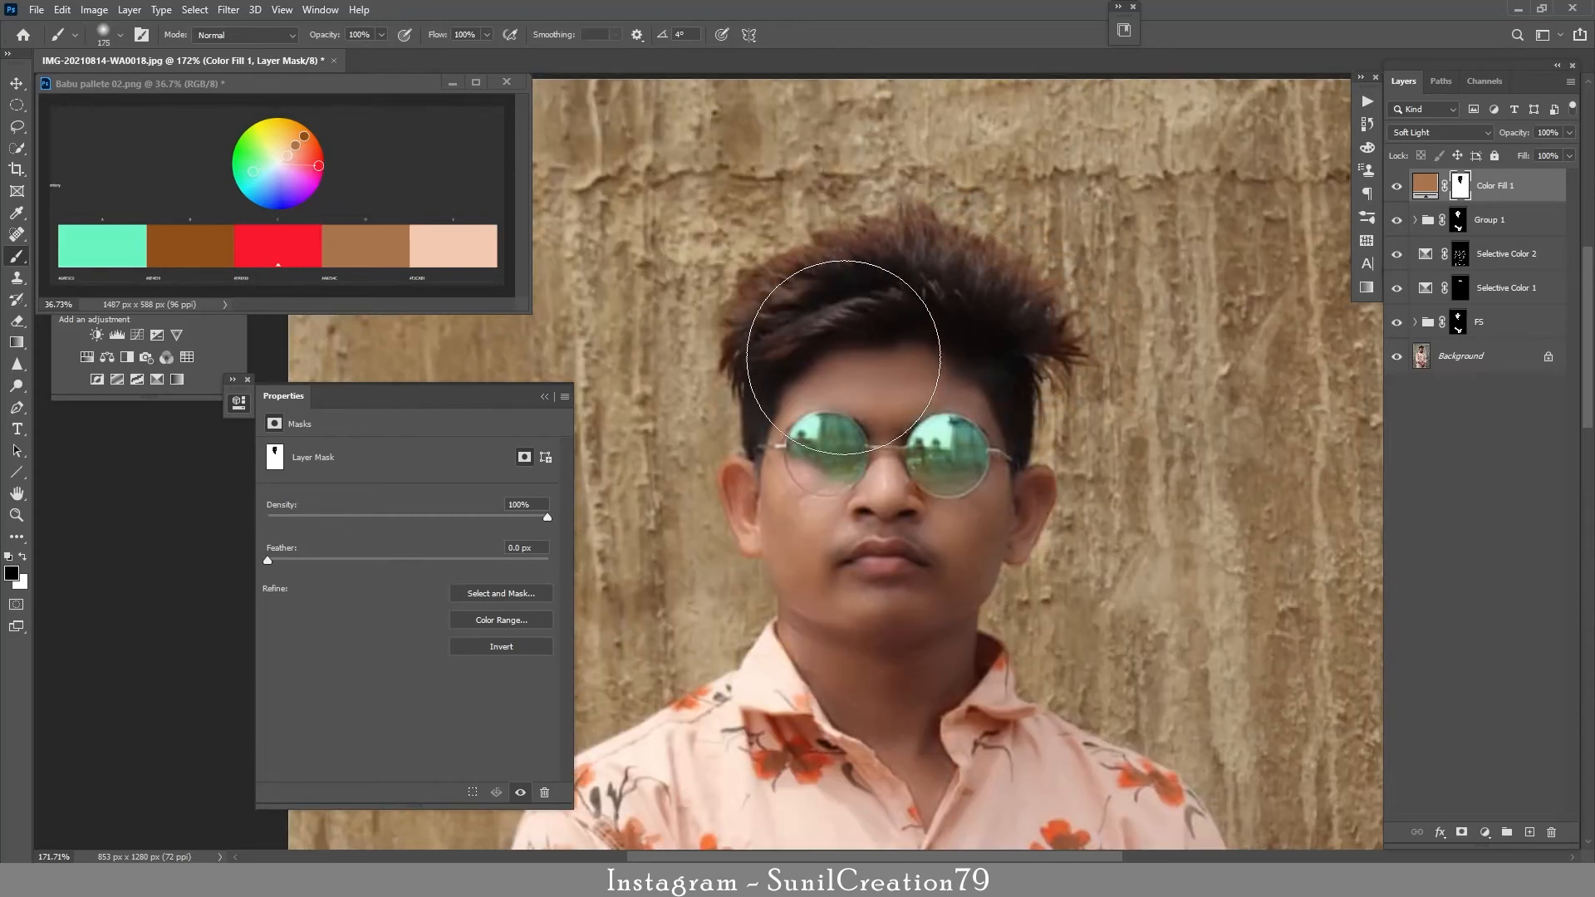
{"action": "key", "text": "x"}
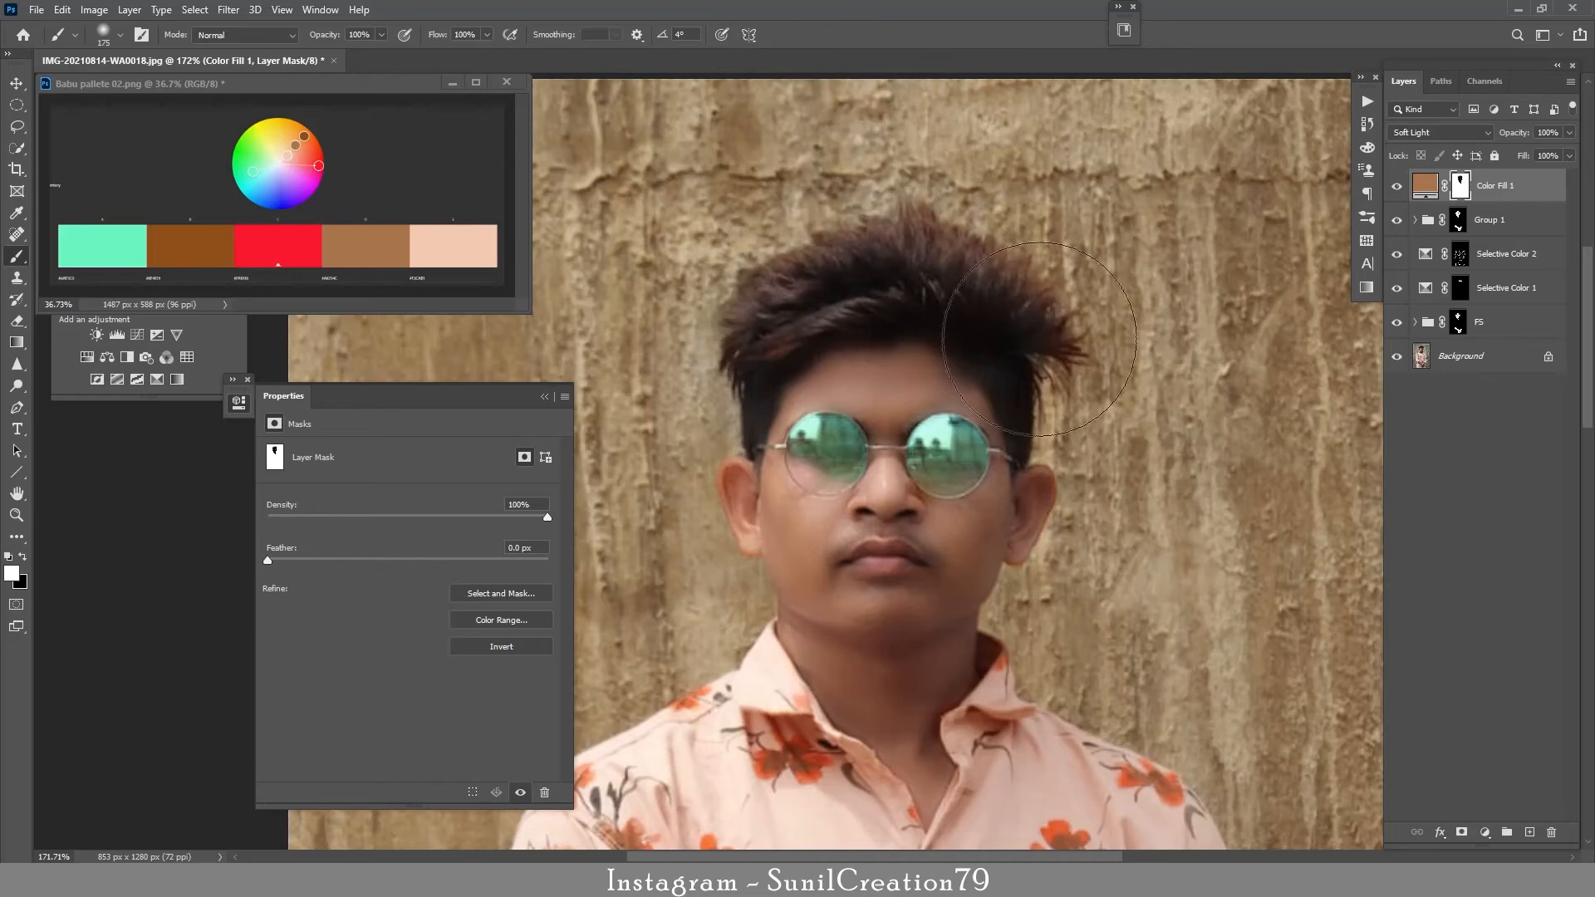
Paint the colour fill's mask black over the shirt, arms and hands with the large soft brush
{"action": "scroll", "coordinate": [965, 427], "scroll_direction": "down", "scroll_amount": 5}
{"action": "scroll", "coordinate": [864, 356], "scroll_direction": "up", "scroll_amount": 2}
{"action": "key", "text": "x"}
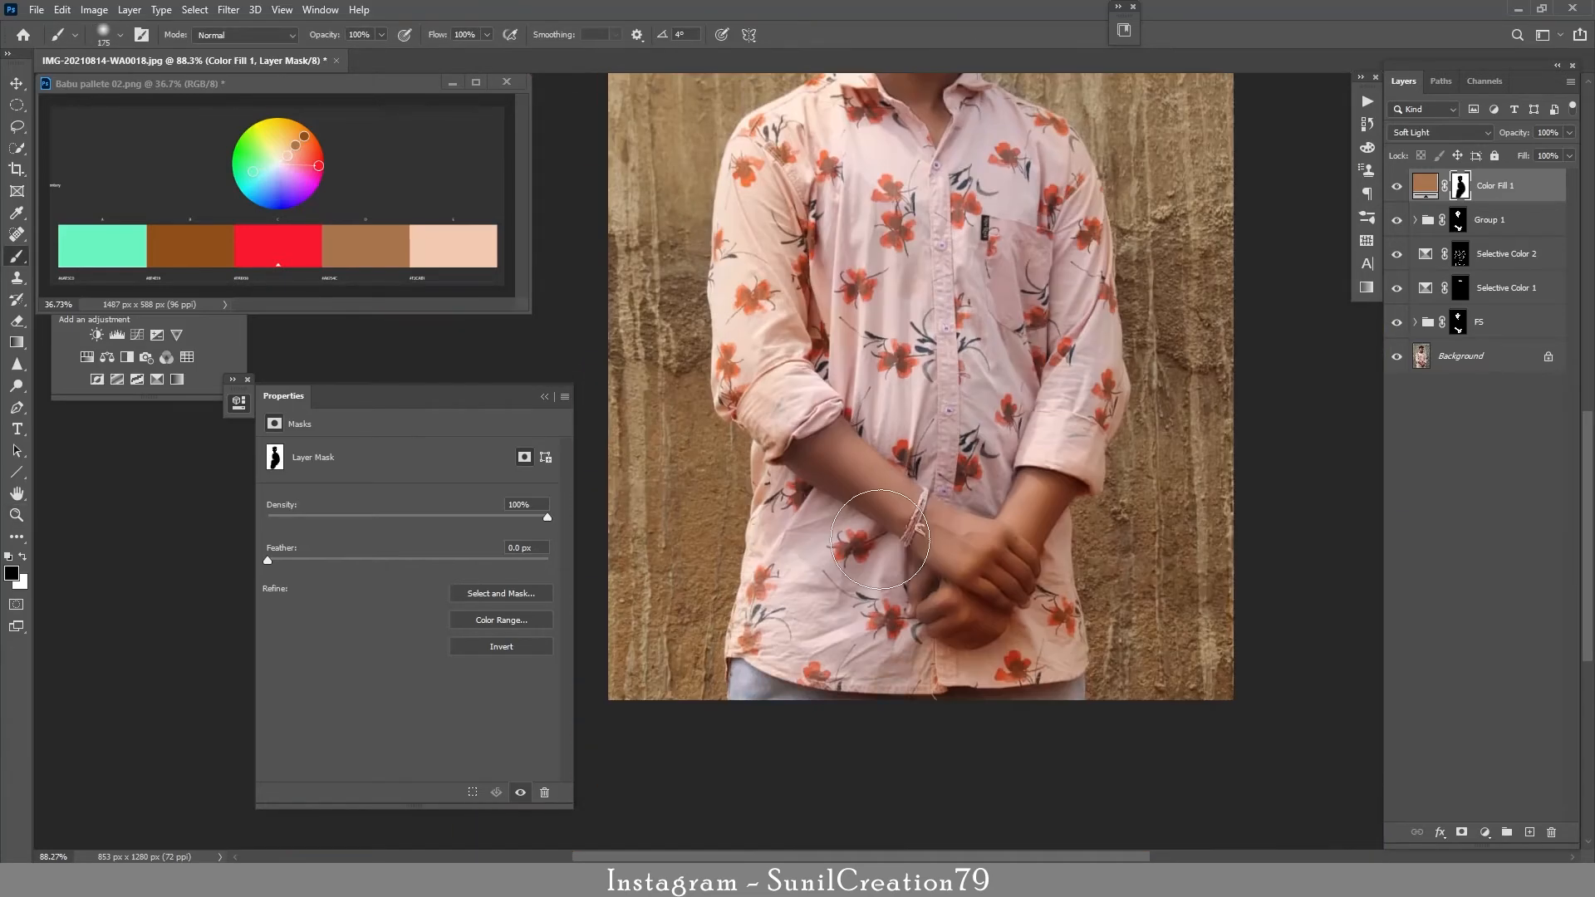
{"action": "scroll", "coordinate": [806, 559], "scroll_direction": "up", "scroll_amount": 3}
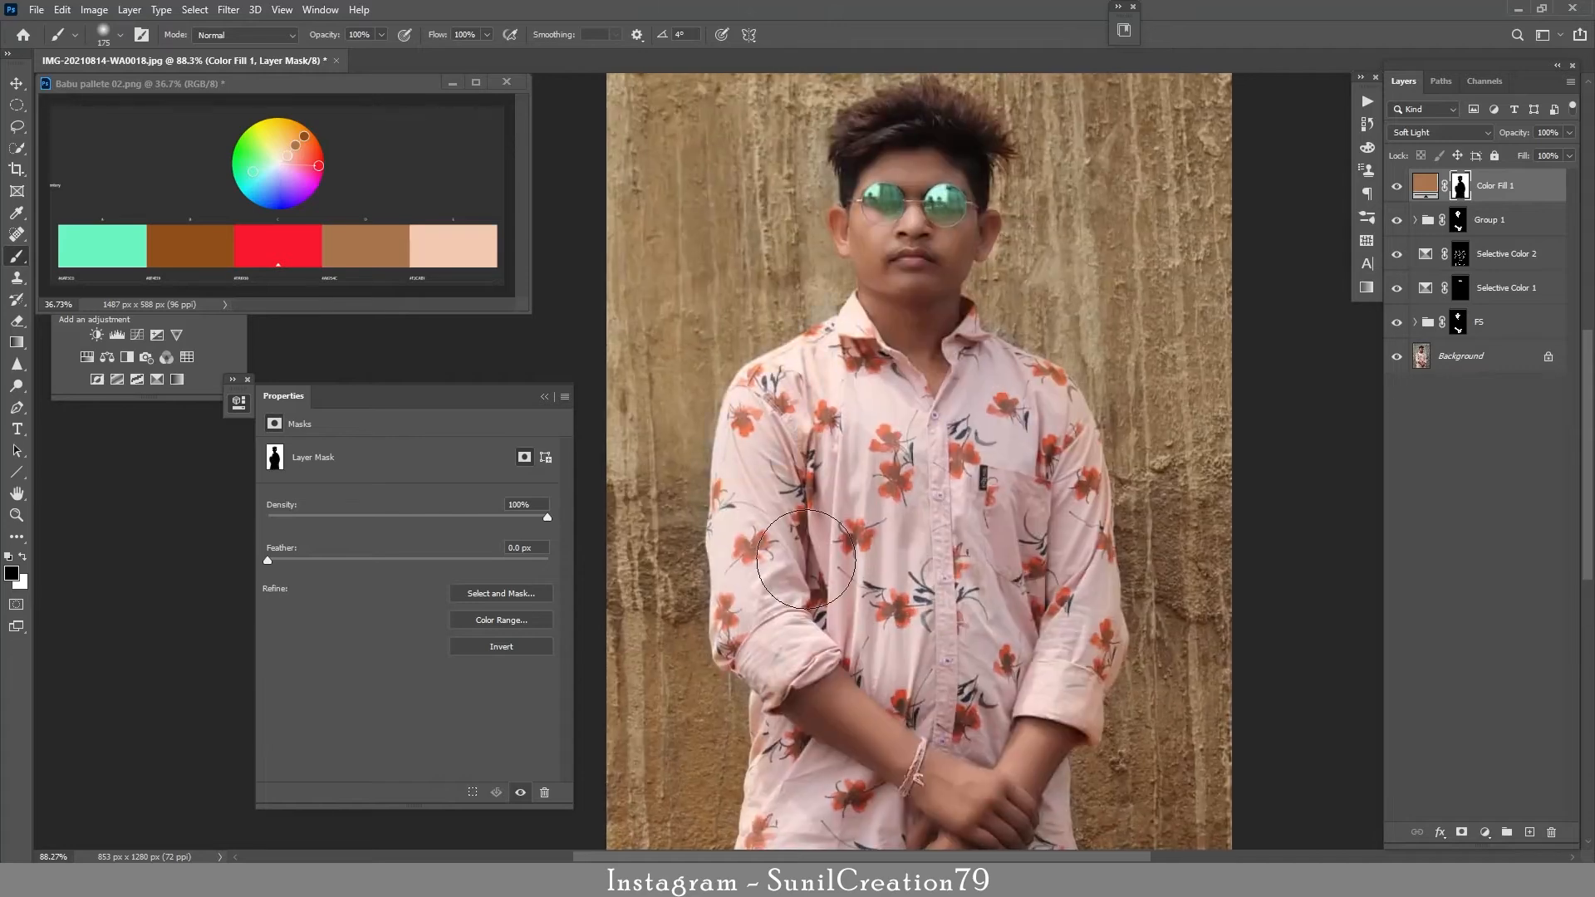
Restore the brown tint on the wall around the shirt and sleeves by painting the mask white with a smaller brush
{"action": "key", "text": "x"}
{"action": "key", "text": "bracketleft"}
{"action": "key", "text": "bracketleft"}
{"action": "key", "text": "bracketleft"}
{"action": "key", "text": "bracketleft"}
{"action": "key", "text": "bracketleft"}
{"action": "key", "text": "bracketleft"}
{"action": "scroll", "coordinate": [1162, 539], "scroll_direction": "down", "scroll_amount": 3}
{"action": "scroll", "coordinate": [753, 344], "scroll_direction": "up", "scroll_amount": 5}
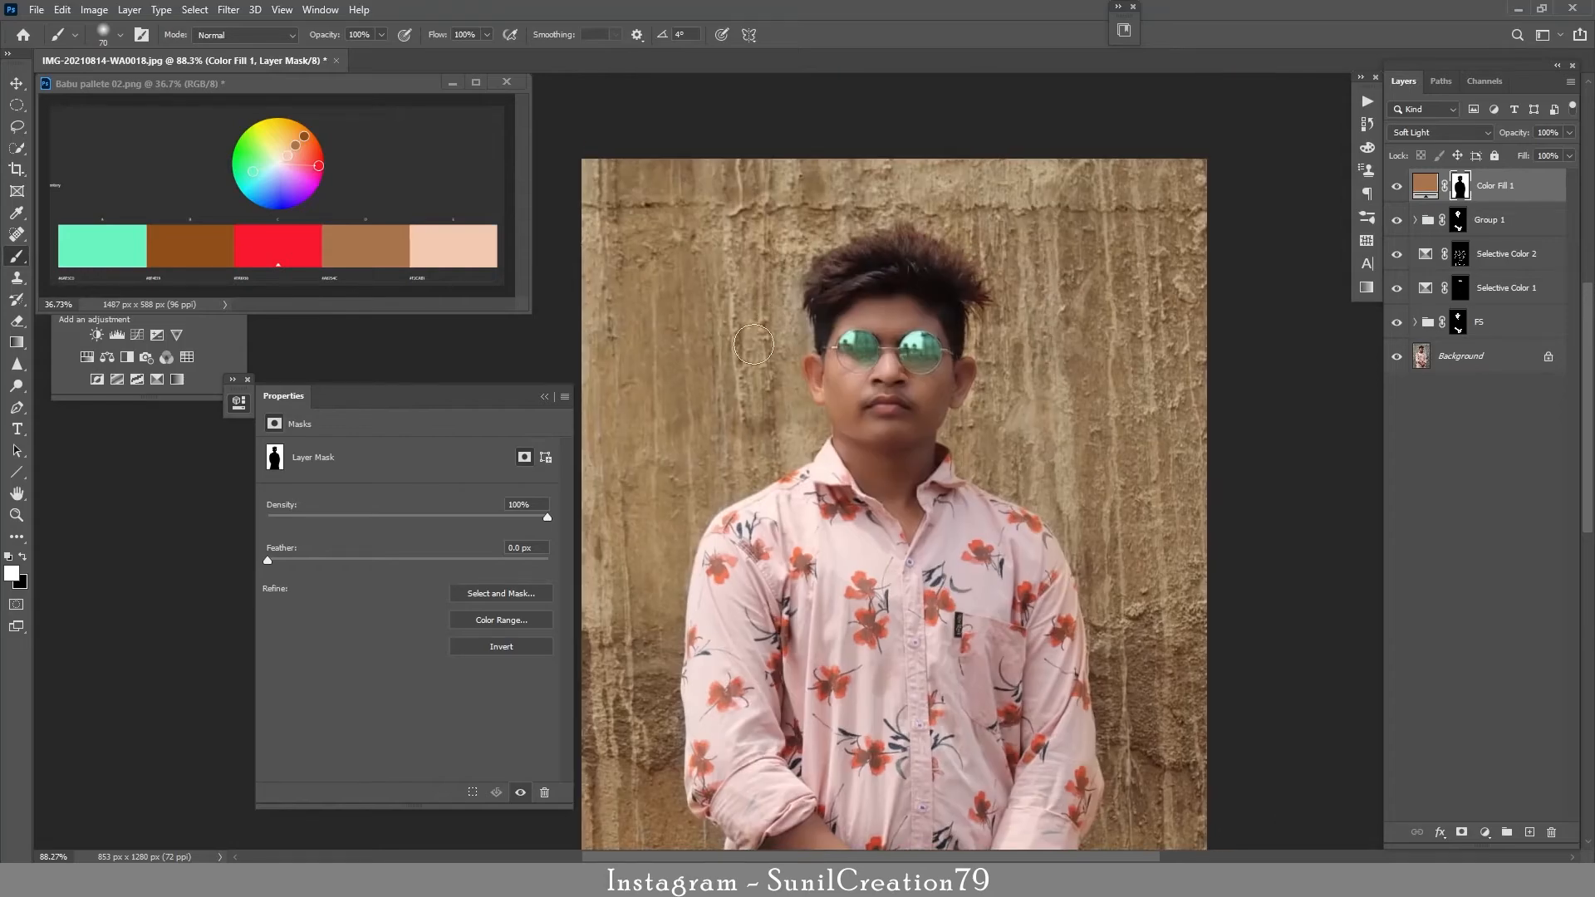
Refine the colour fill's mask along the figure's edges with a small brush, and lower the layer's opacity to 50%
{"action": "key", "text": "x"}
{"action": "scroll", "coordinate": [753, 344], "scroll_direction": "down", "scroll_amount": 1}
{"action": "scroll", "coordinate": [773, 340], "scroll_direction": "up", "scroll_amount": 4}
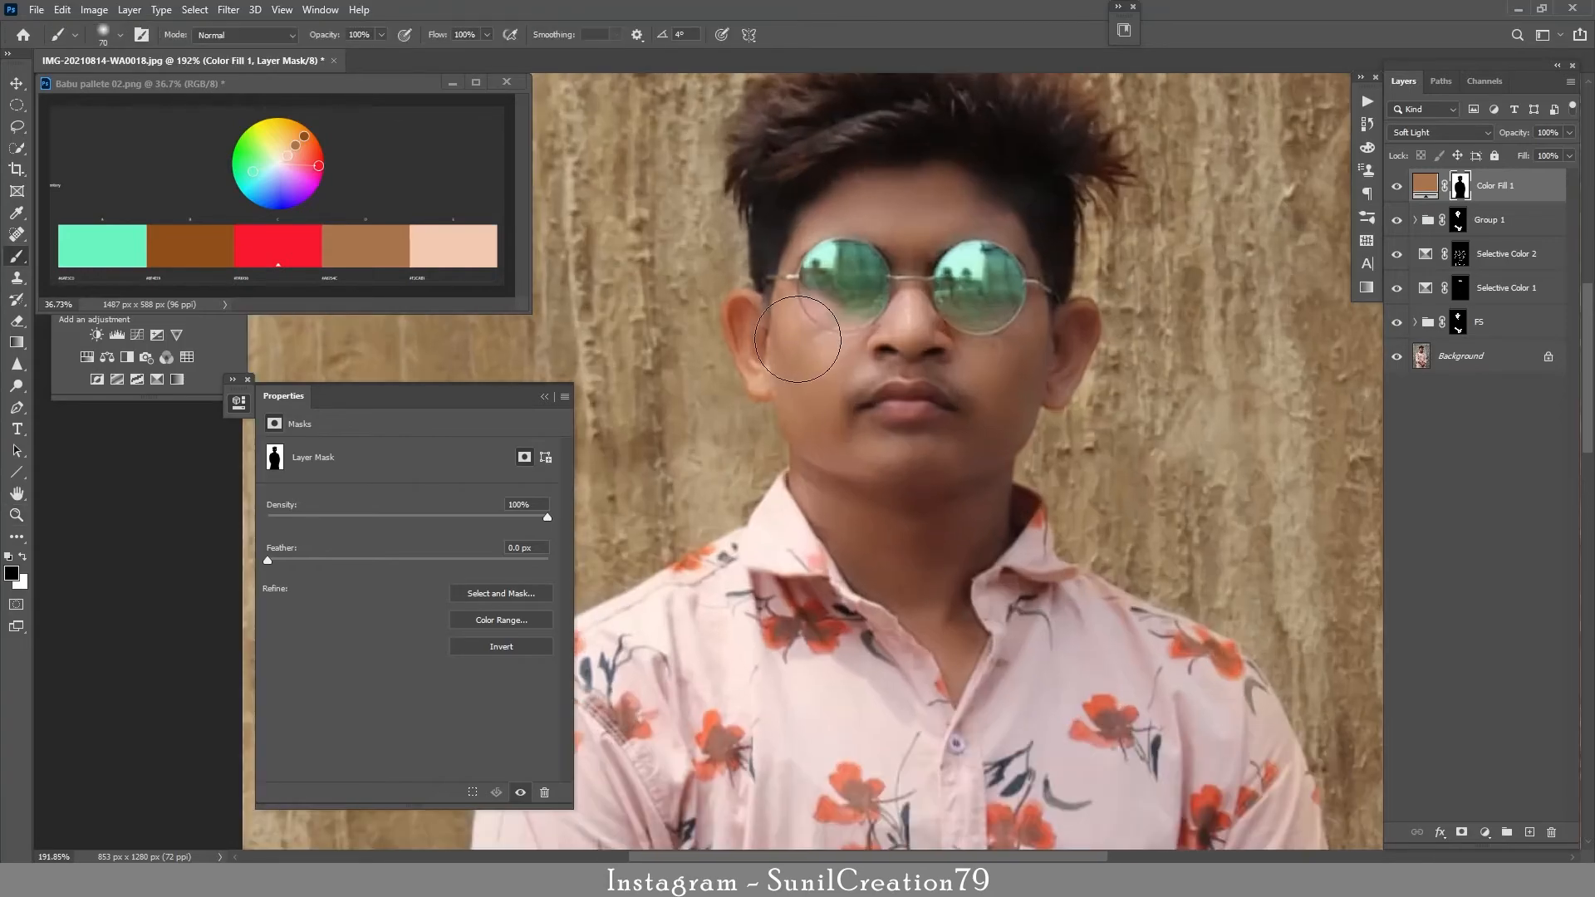
{"action": "key", "text": "bracketleft"}
{"action": "key", "text": "bracketleft"}
{"action": "key", "text": "bracketleft"}
{"action": "key", "text": "bracketleft"}
{"action": "key", "text": "x"}
{"action": "key", "text": "bracketleft"}
{"action": "key", "text": "bracketleft"}
{"action": "key", "text": "ctrl+0"}
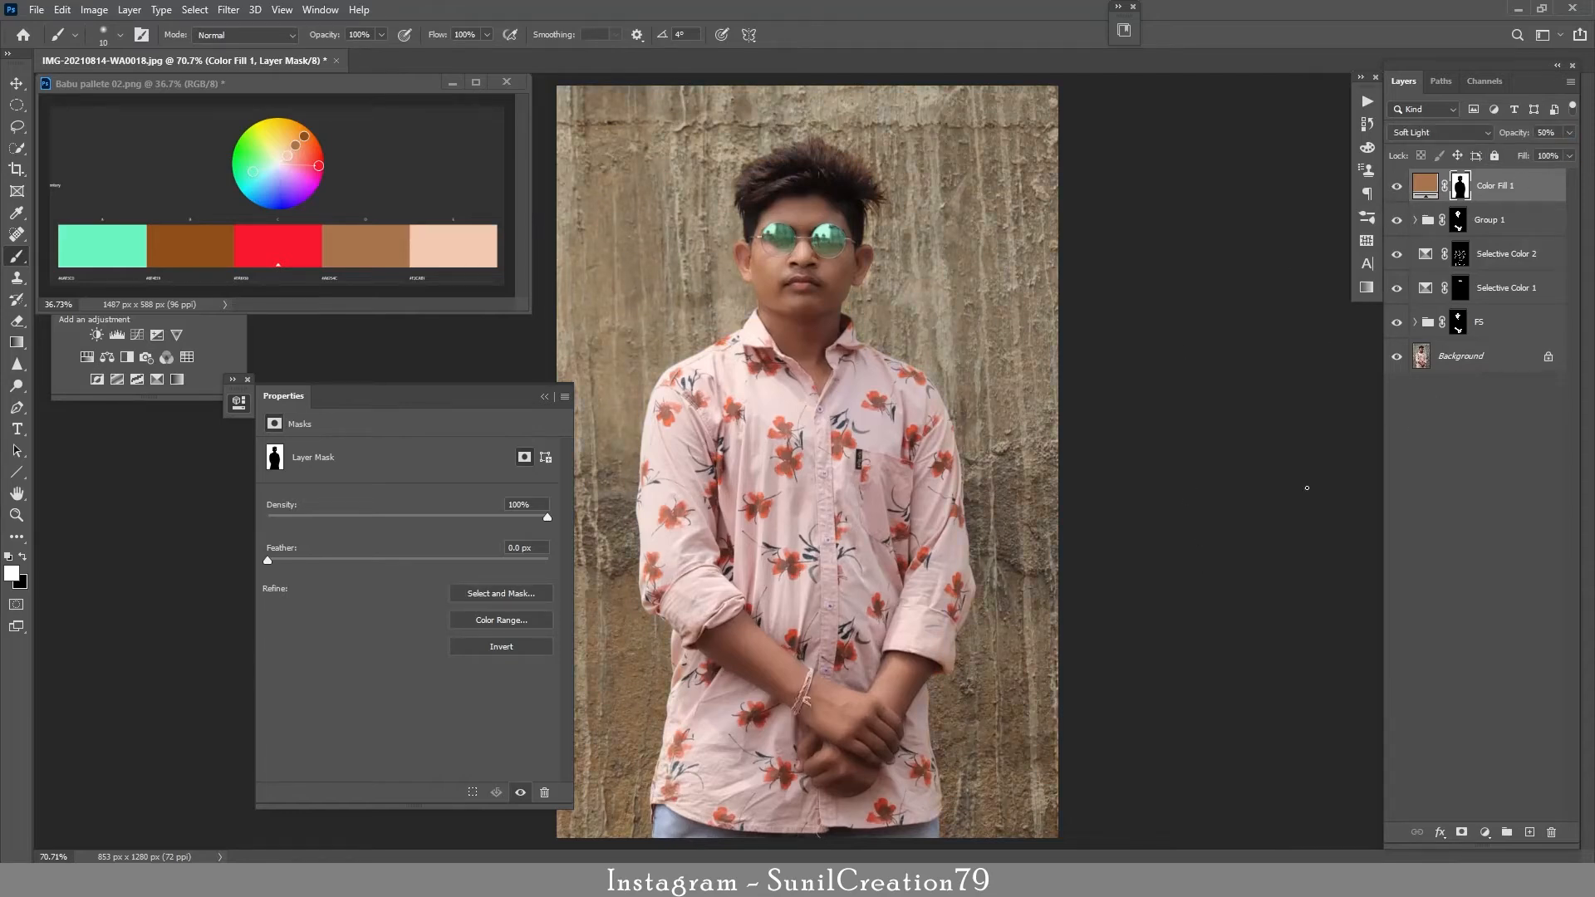
Add an empty layer above the brown colour fill and set its blend mode to Overlay
{"action": "right_click", "coordinate": [1489, 715]}
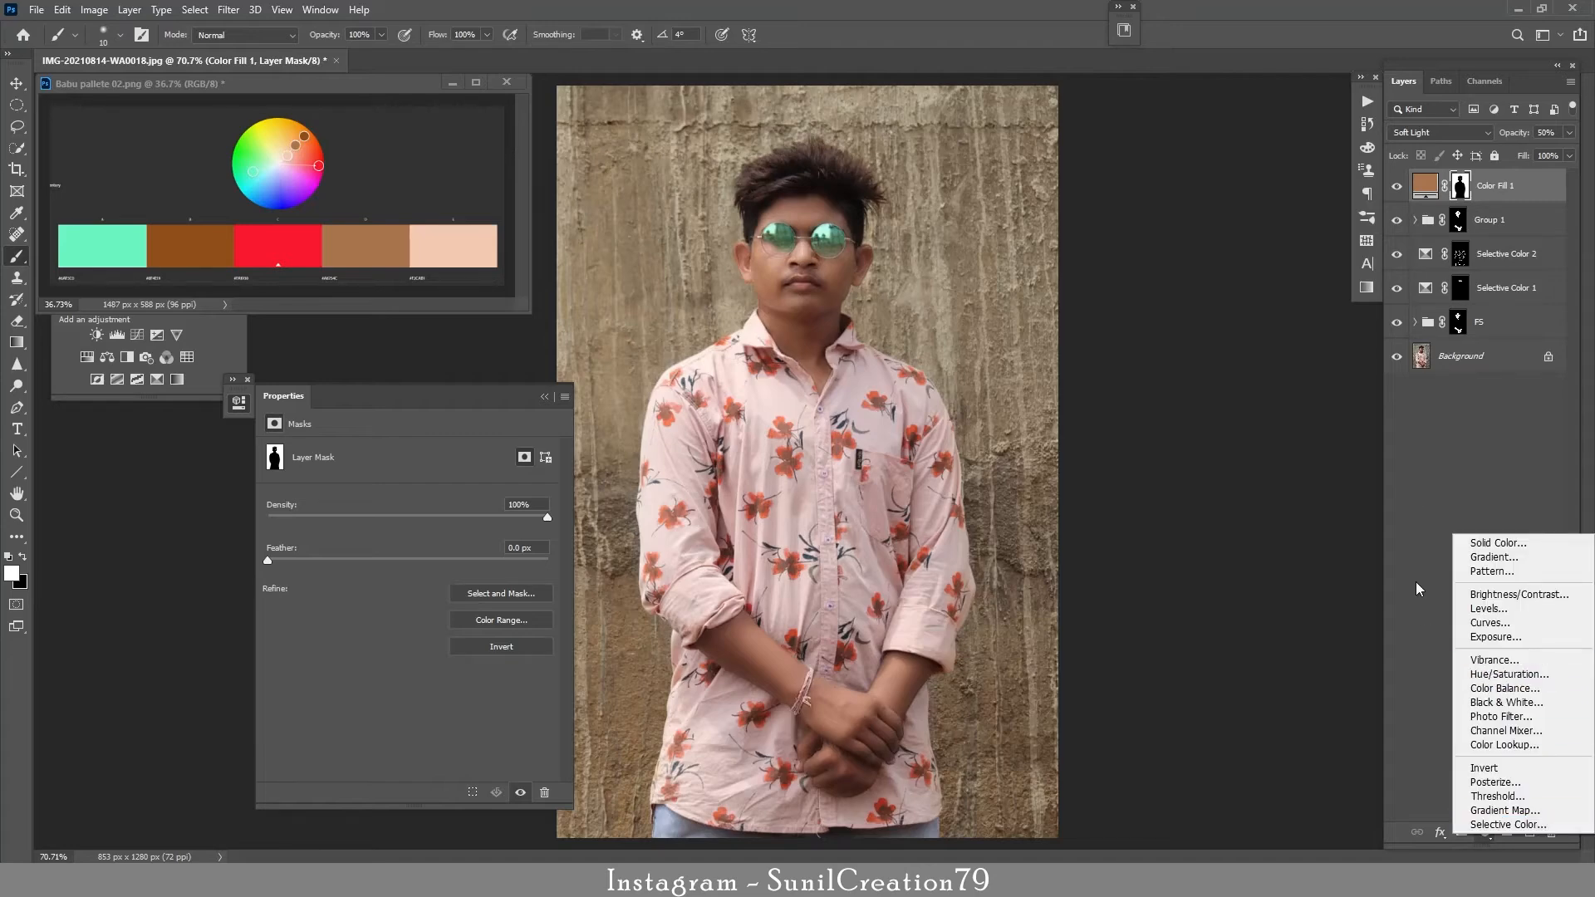
{"action": "left_click", "coordinate": [1441, 627]}
{"action": "left_click", "coordinate": [1514, 185]}
{"action": "left_click", "coordinate": [1528, 831]}
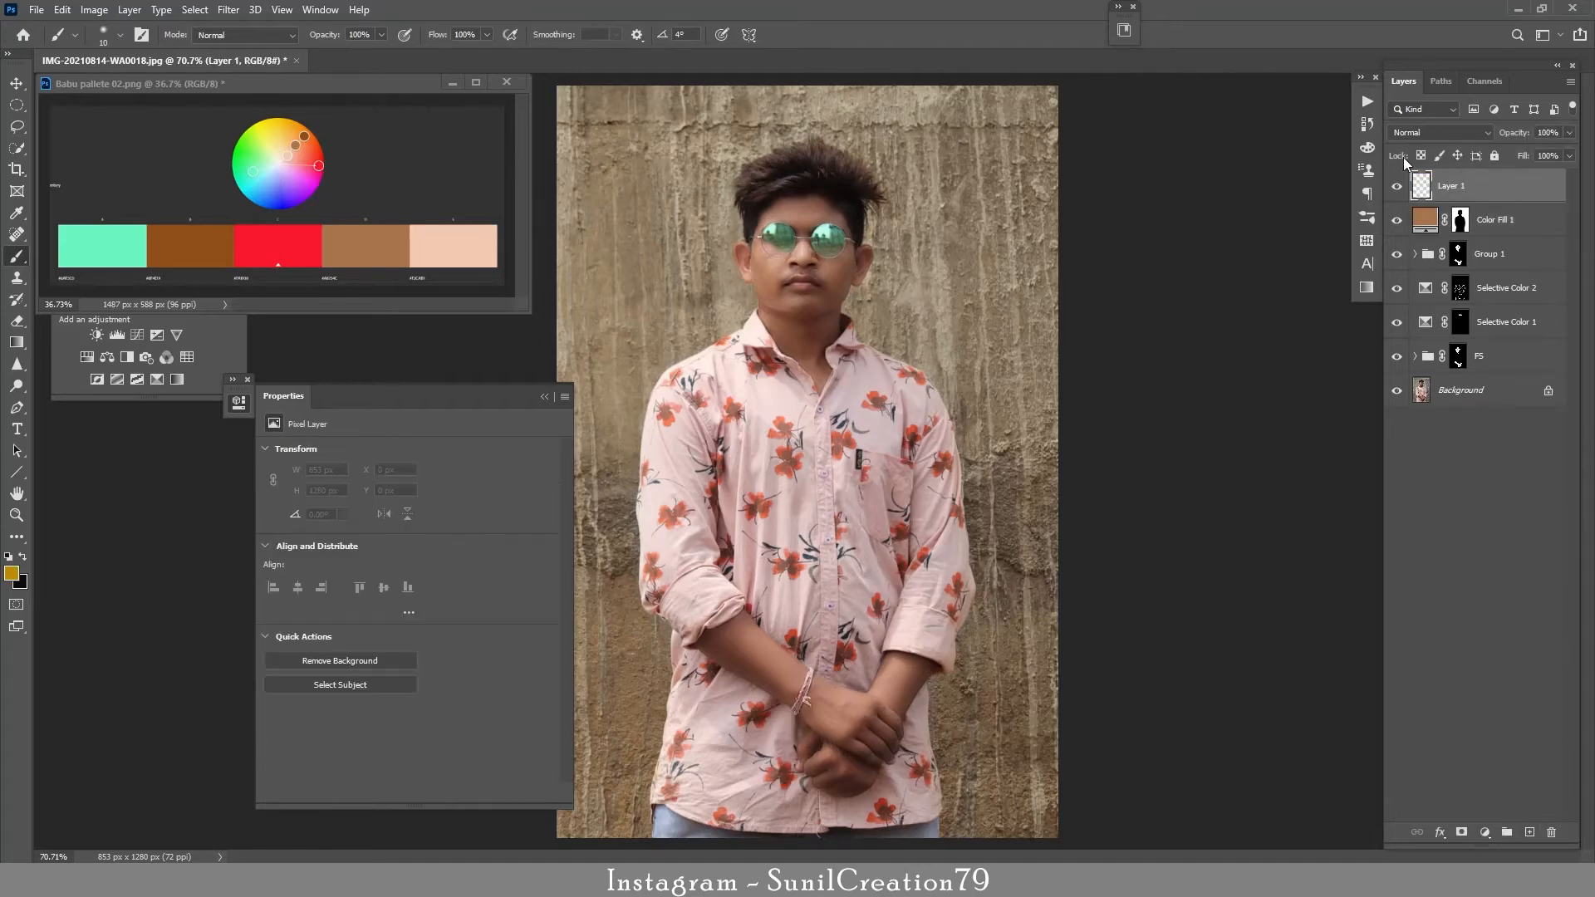
{"action": "left_click", "coordinate": [1419, 132]}
{"action": "left_click", "coordinate": [1405, 336]}
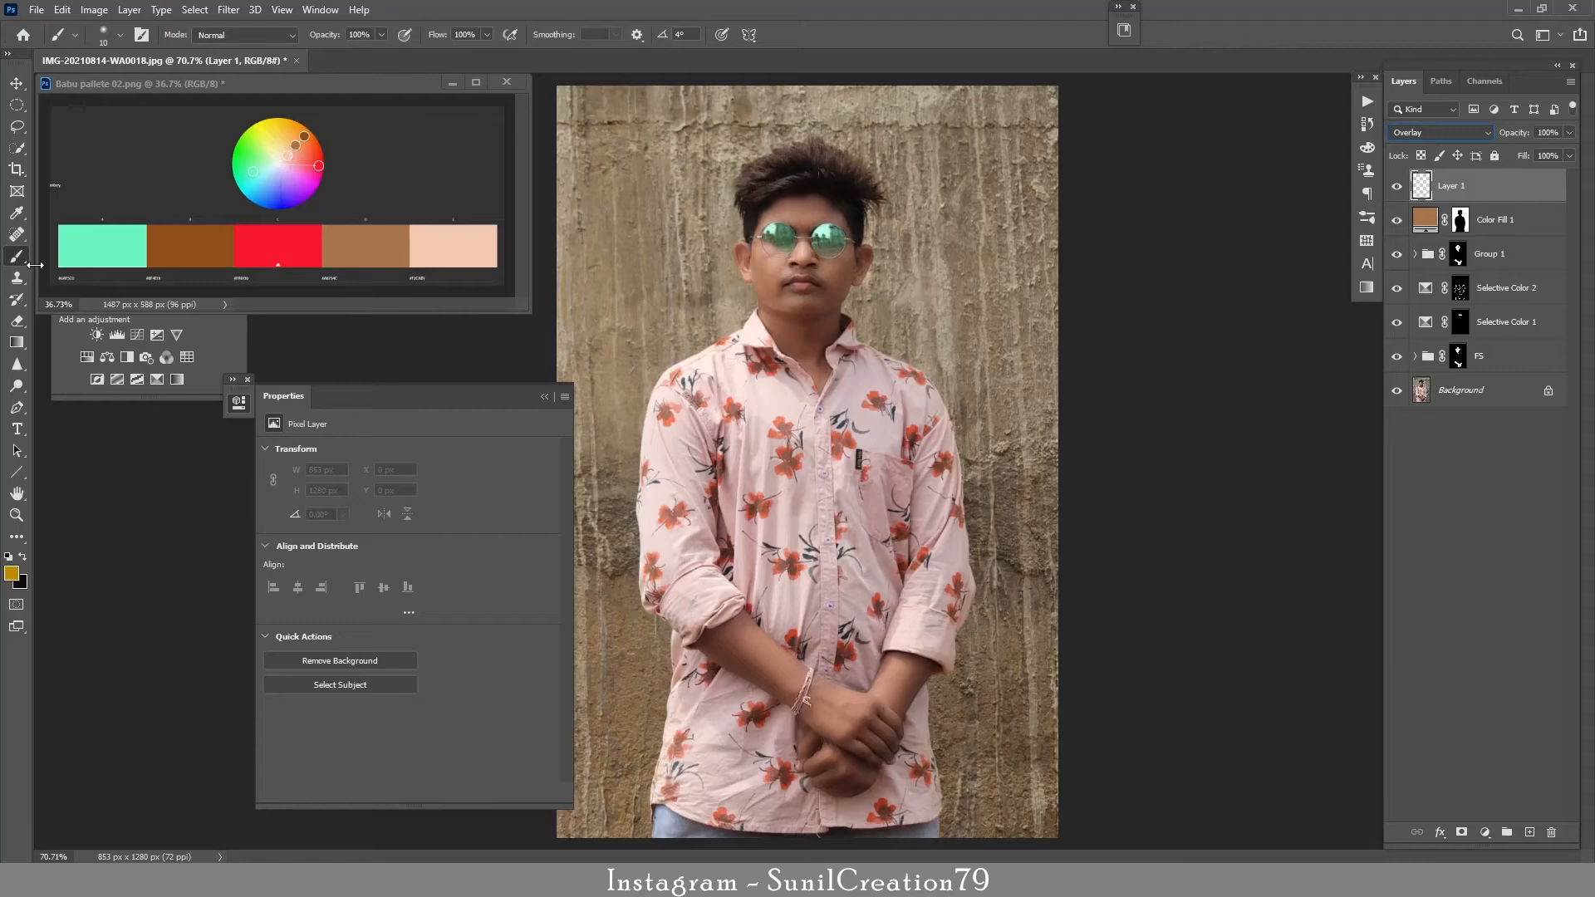
Try shading the face in black on the Overlay layer with a soft brush at 1% flow, and delete the layer
{"action": "left_click", "coordinate": [10, 557]}
{"action": "mouse_move", "coordinate": [782, 267]}
{"action": "left_mouse_down"}
{"action": "mouse_move", "coordinate": [876, 295]}
{"action": "mouse_move", "coordinate": [882, 399]}
{"action": "mouse_move", "coordinate": [987, 341]}
{"action": "mouse_move", "coordinate": [970, 357]}
{"action": "left_mouse_up"}
{"action": "key", "text": "bracketright"}
{"action": "key", "text": "bracketright"}
{"action": "key", "text": "bracketright"}
{"action": "key", "text": "bracketright"}
{"action": "key", "text": "bracketright"}
{"action": "key", "text": "bracketright"}
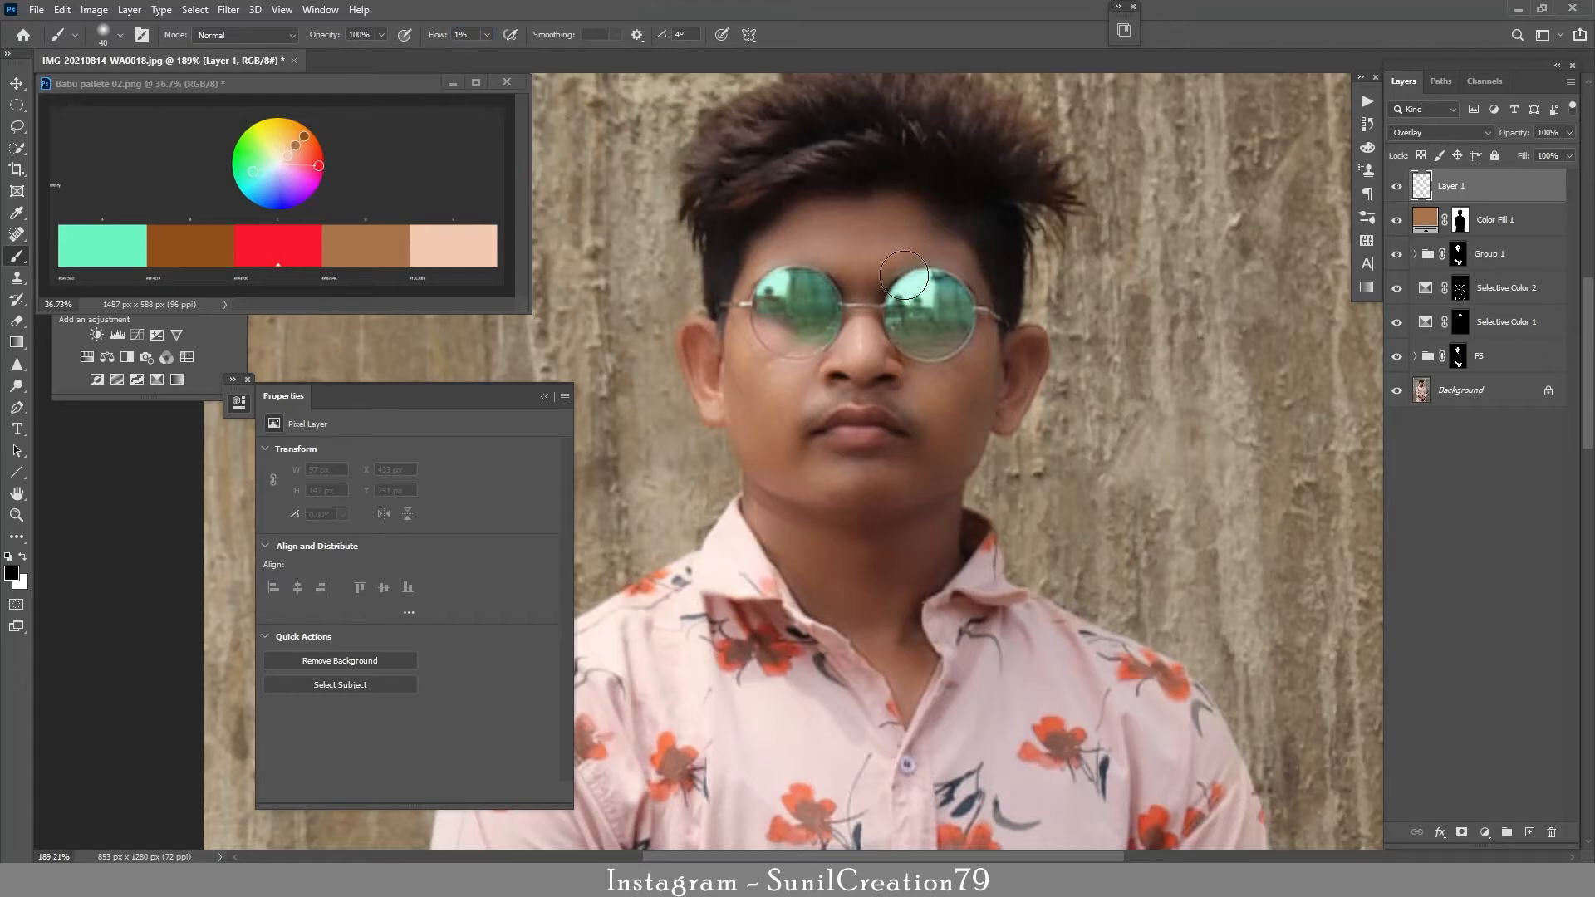
{"action": "key", "text": "bracketleft"}
{"action": "key", "text": "bracketleft"}
{"action": "mouse_move", "coordinate": [985, 339]}
{"action": "left_mouse_down"}
{"action": "mouse_move", "coordinate": [963, 461]}
{"action": "mouse_move", "coordinate": [924, 484]}
{"action": "left_mouse_up"}
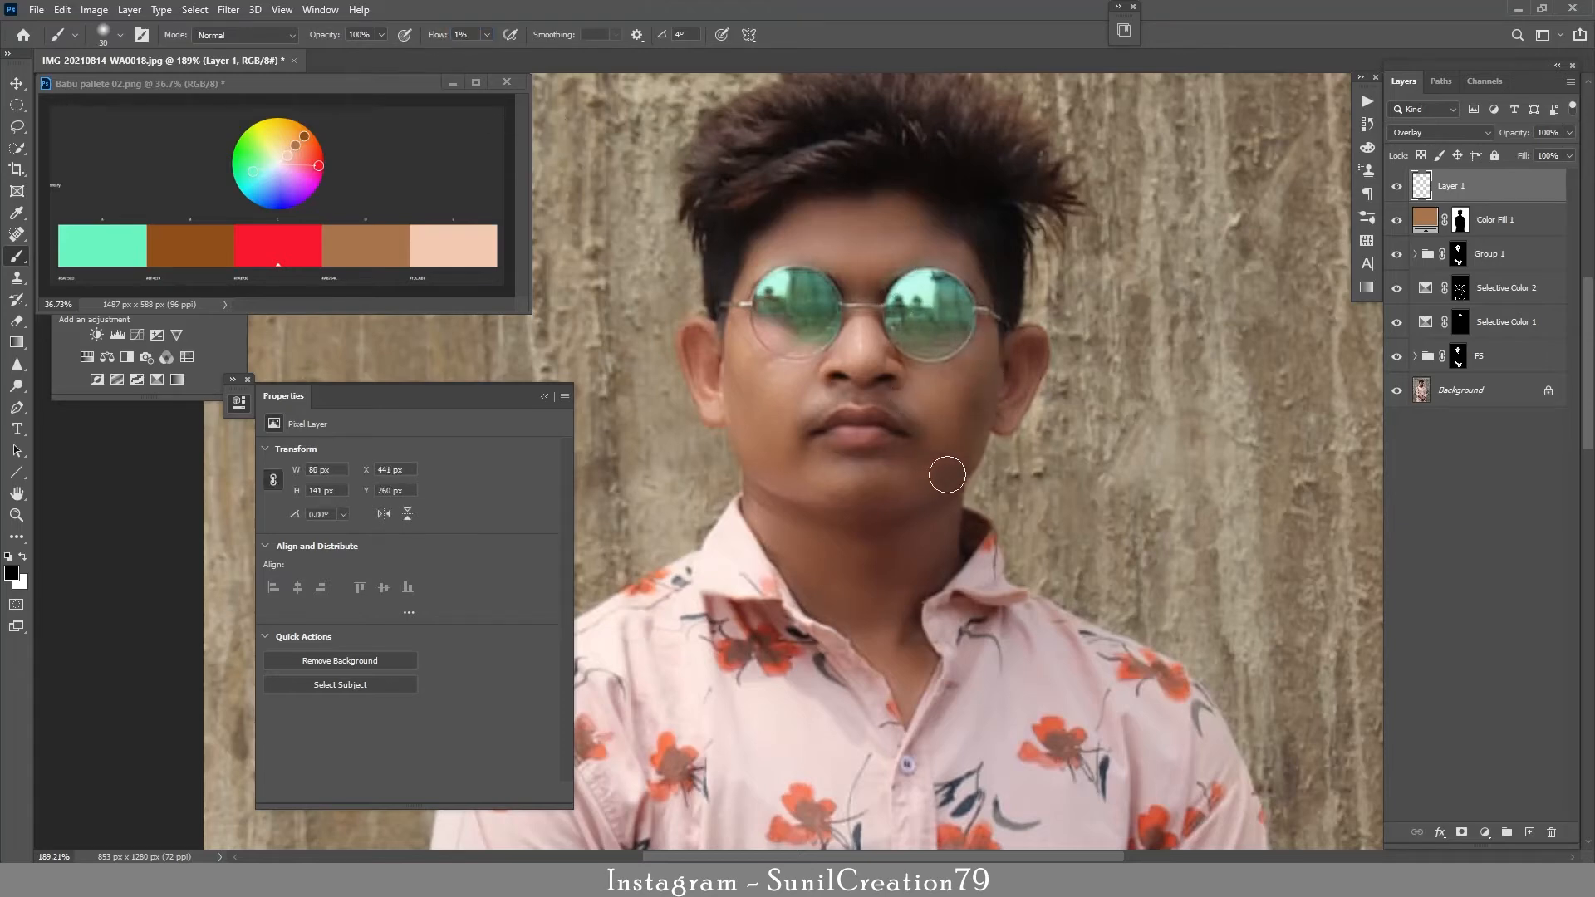
{"action": "left_click_drag", "start_coordinate": [1487, 186], "coordinate": [1551, 831]}
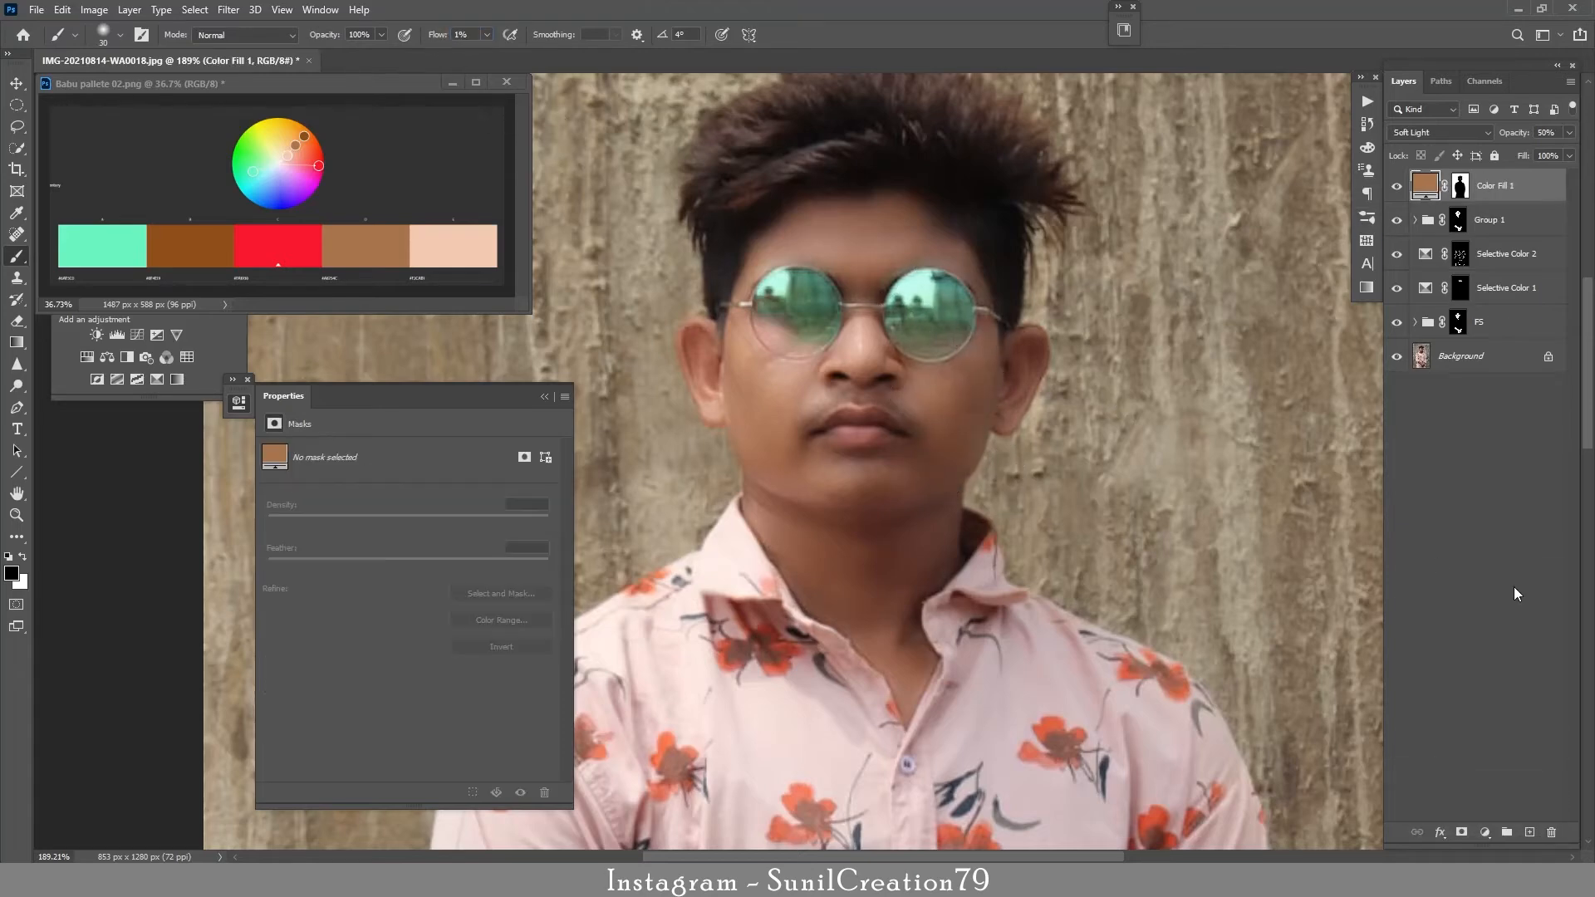
Add a Curves adjustment layer above the colour fill, pull its midtones slightly down and invert its mask to black
{"action": "left_click", "coordinate": [1485, 832]}
{"action": "left_click", "coordinate": [1487, 611]}
{"action": "left_click_drag", "start_coordinate": [425, 594], "coordinate": [427, 602]}
{"action": "left_click", "coordinate": [546, 397]}
{"action": "key", "text": "ctrl+i"}
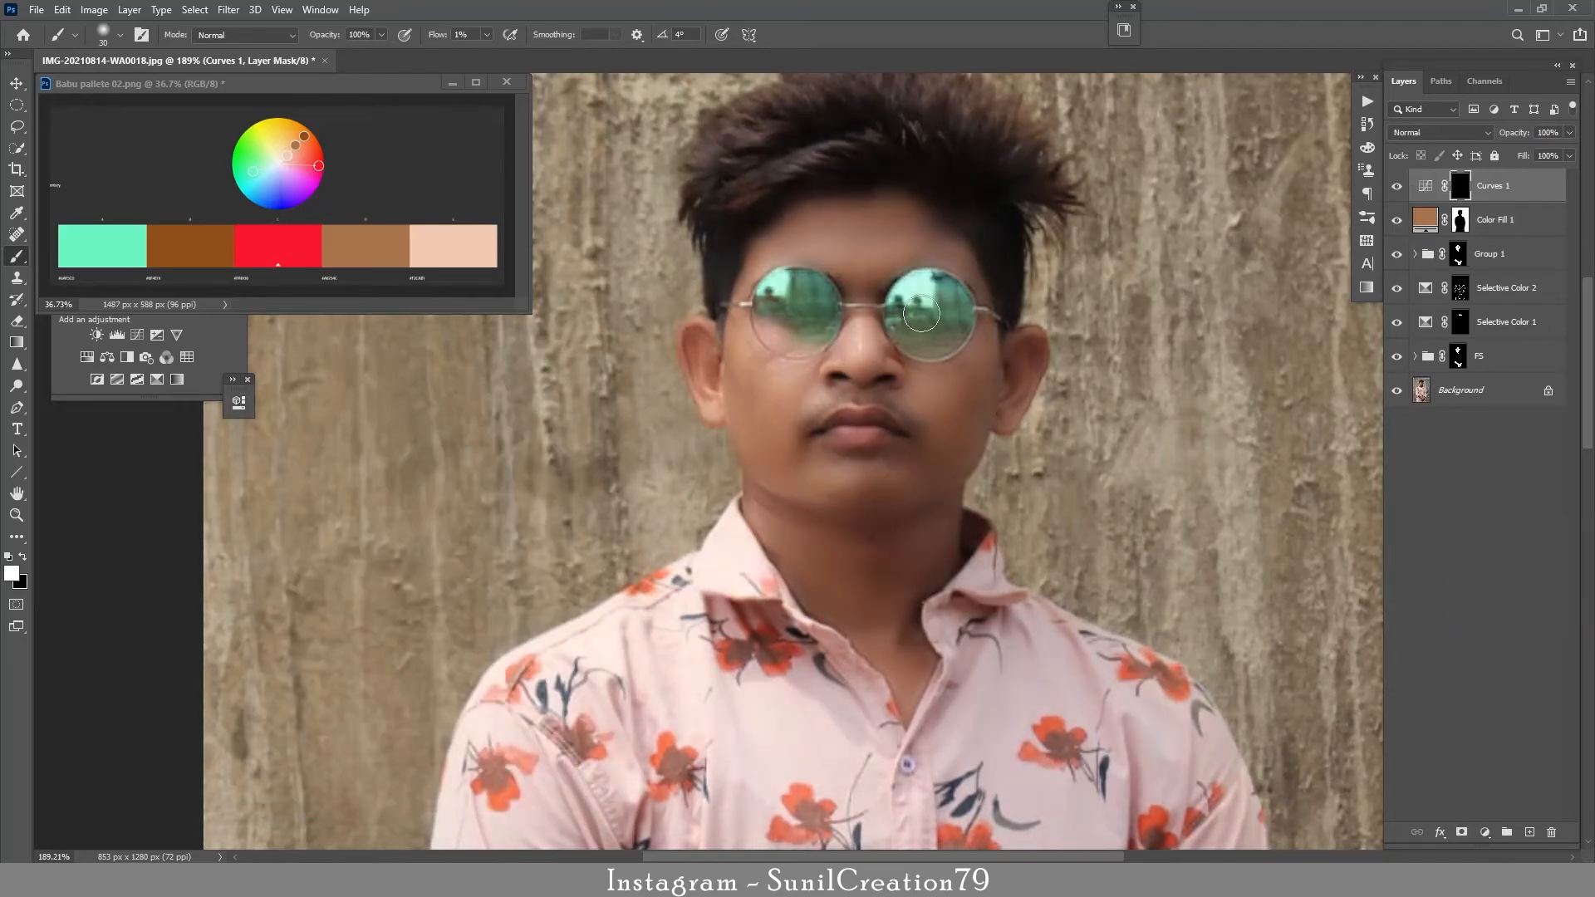
Set the brush flow to 2% and paint the darkening Curves mask white over the shadow areas of the face
{"action": "left_click_drag", "start_coordinate": [436, 35], "coordinate": [449, 34]}
{"action": "key", "text": "Return"}
{"action": "key", "text": "bracketright"}
{"action": "key", "text": "bracketright"}
{"action": "type", "text": "2"}
{"action": "key", "text": "Return"}
{"action": "key", "text": "bracketleft"}
{"action": "key", "text": "bracketleft"}
{"action": "key", "text": "bracketleft"}
{"action": "key", "text": "bracketright"}
{"action": "key", "text": "bracketright"}
Compare the face with and without the Curves shading, and build up the painted shadows with varying brush sizes
{"action": "left_click", "coordinate": [1397, 188]}
{"action": "left_click", "coordinate": [1397, 187]}
{"action": "key", "text": "bracketleft"}
{"action": "key", "text": "bracketleft"}
{"action": "key", "text": "bracketleft"}
{"action": "key", "text": "bracketright"}
{"action": "key", "text": "bracketright"}
{"action": "key", "text": "bracketright"}
{"action": "key", "text": "bracketright"}
{"action": "key", "text": "bracketright"}
{"action": "key", "text": "bracketright"}
Deepen the painted shadows by shifting the Curves midpoint to a higher input and a lower output
{"action": "double_click", "coordinate": [1425, 186]}
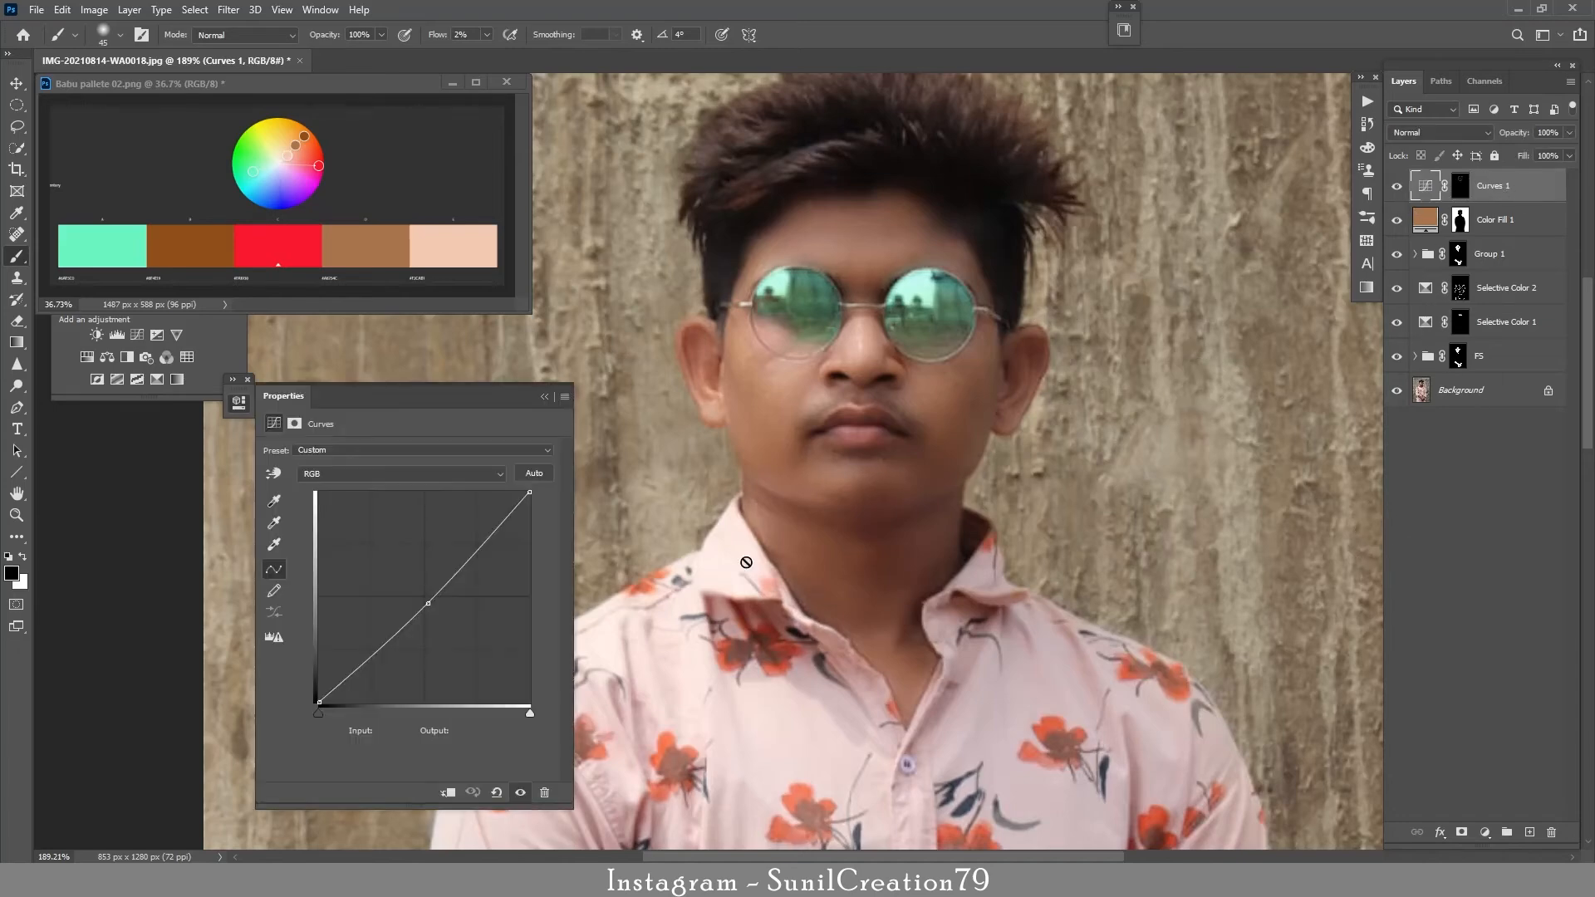
{"action": "left_click", "coordinate": [426, 604]}
{"action": "key", "text": "Down"}
{"action": "key", "text": "Down"}
{"action": "key", "text": "Down"}
{"action": "key", "text": "Down"}
{"action": "key", "text": "Down"}
{"action": "key", "text": "Down"}
{"action": "key", "text": "Down"}
{"action": "key", "text": "Down"}
{"action": "key", "text": "Right"}
{"action": "key", "text": "Right"}
{"action": "key", "text": "Right"}
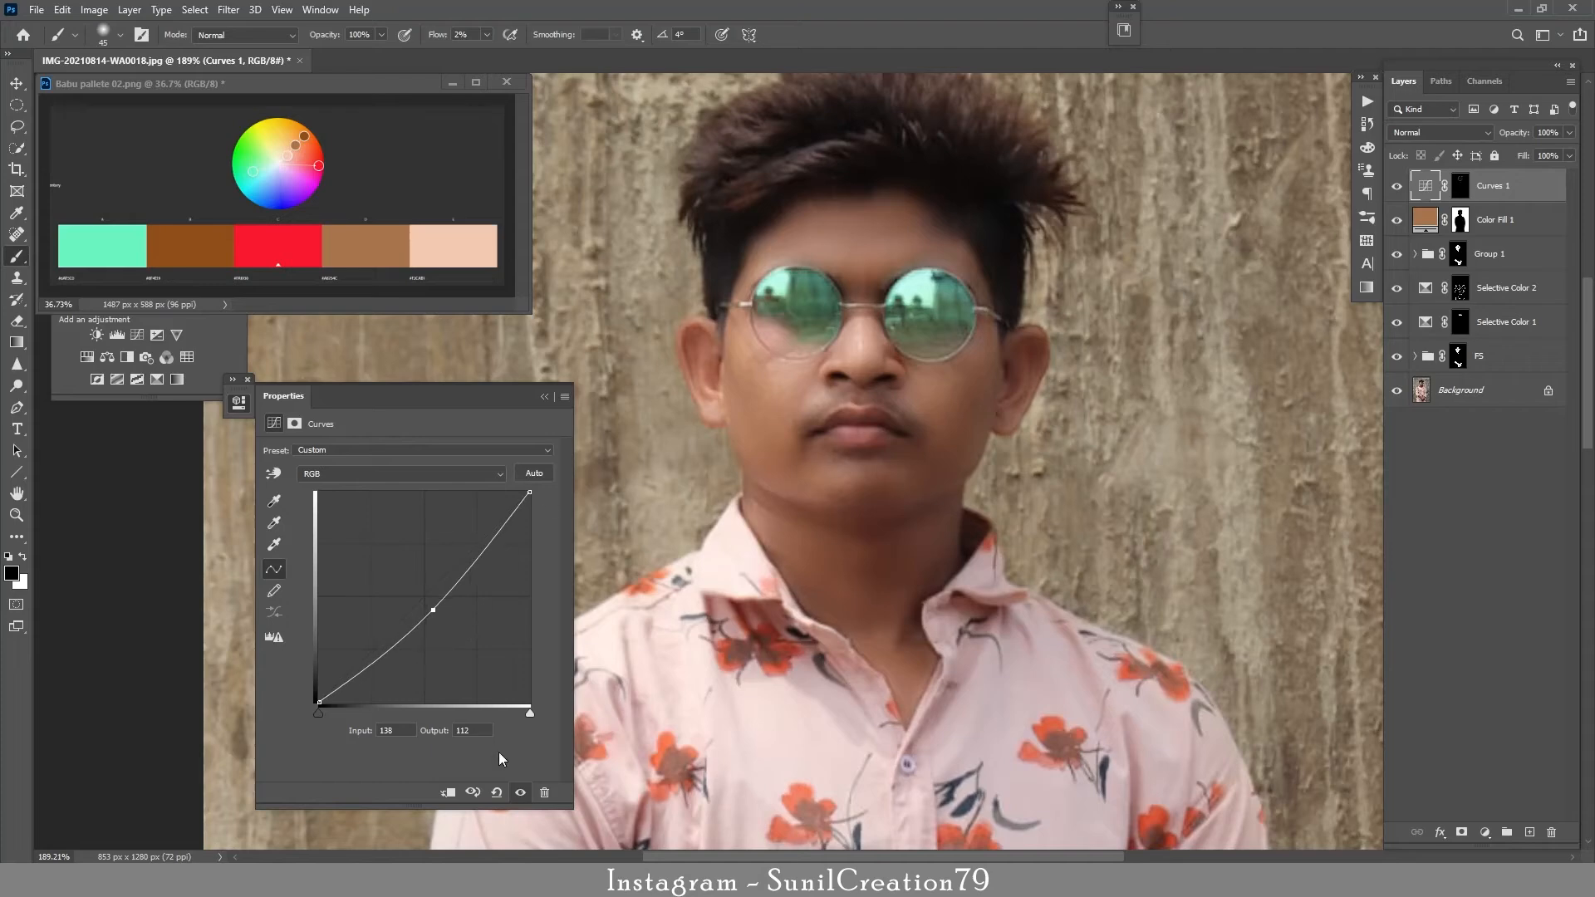
{"action": "key", "text": "Right"}
{"action": "key", "text": "Right"}
{"action": "key", "text": "Right"}
{"action": "key", "text": "Right"}
{"action": "key", "text": "Right"}
{"action": "key", "text": "Right"}
{"action": "key", "text": "Right"}
{"action": "key", "text": "Right"}
{"action": "key", "text": "Down"}
{"action": "key", "text": "Down"}
{"action": "key", "text": "Down"}
{"action": "key", "text": "Down"}
{"action": "left_click", "coordinate": [545, 400]}
Add a second Curves adjustment layer, raise its midtones to brighten and invert its mask to black
{"action": "left_click", "coordinate": [1486, 831]}
{"action": "left_click", "coordinate": [1492, 620]}
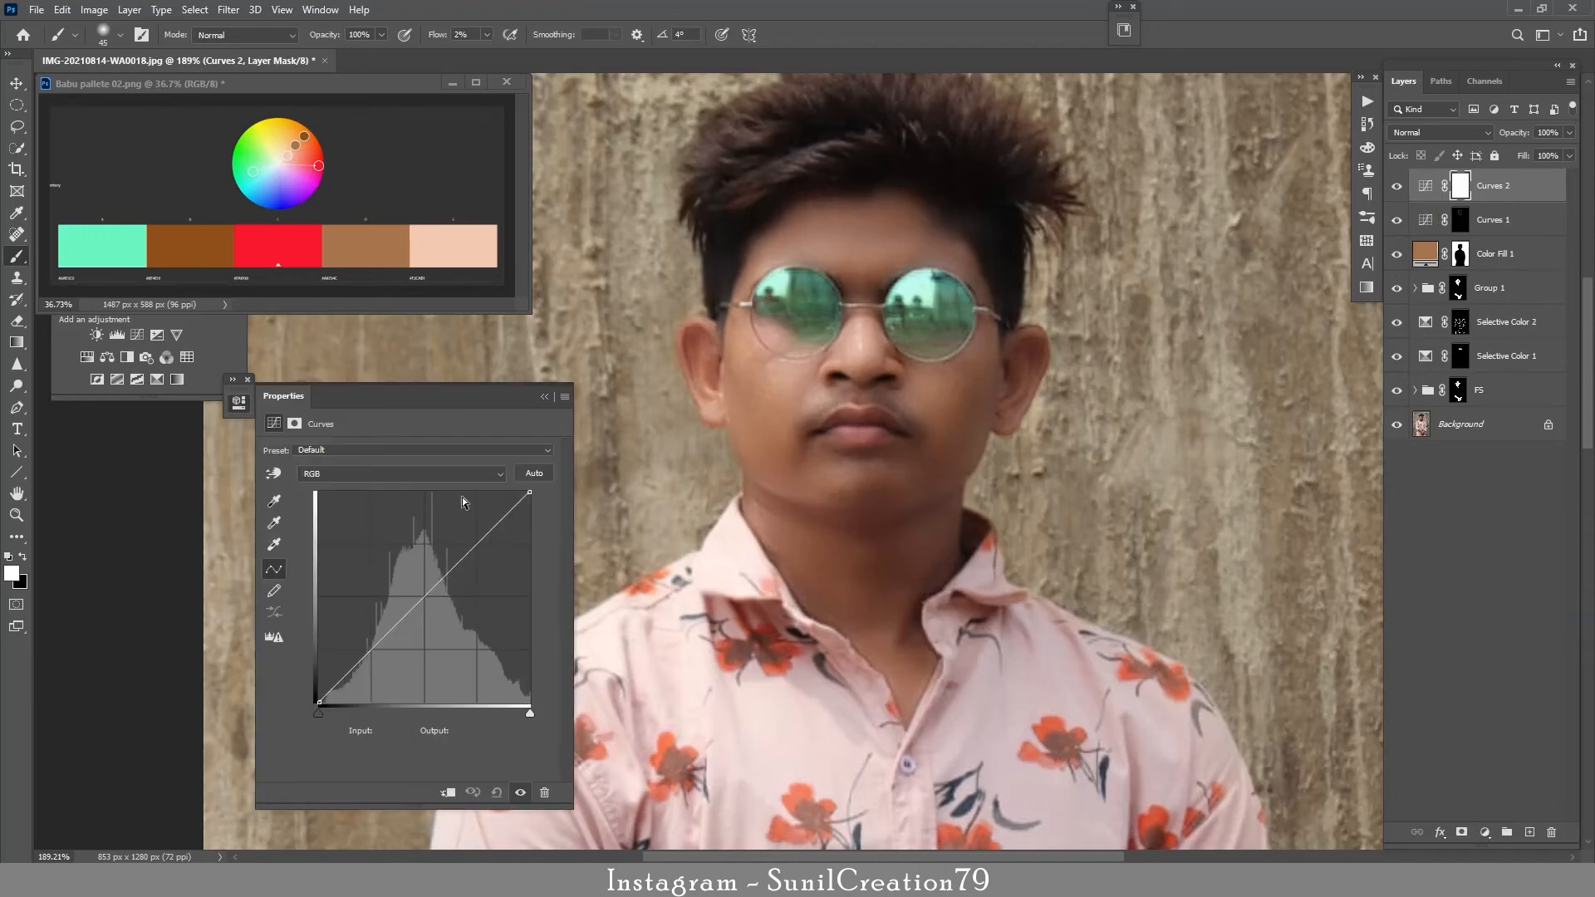
{"action": "left_click_drag", "start_coordinate": [424, 595], "coordinate": [434, 532]}
{"action": "left_click", "coordinate": [545, 397]}
{"action": "key", "text": "ctrl+i"}
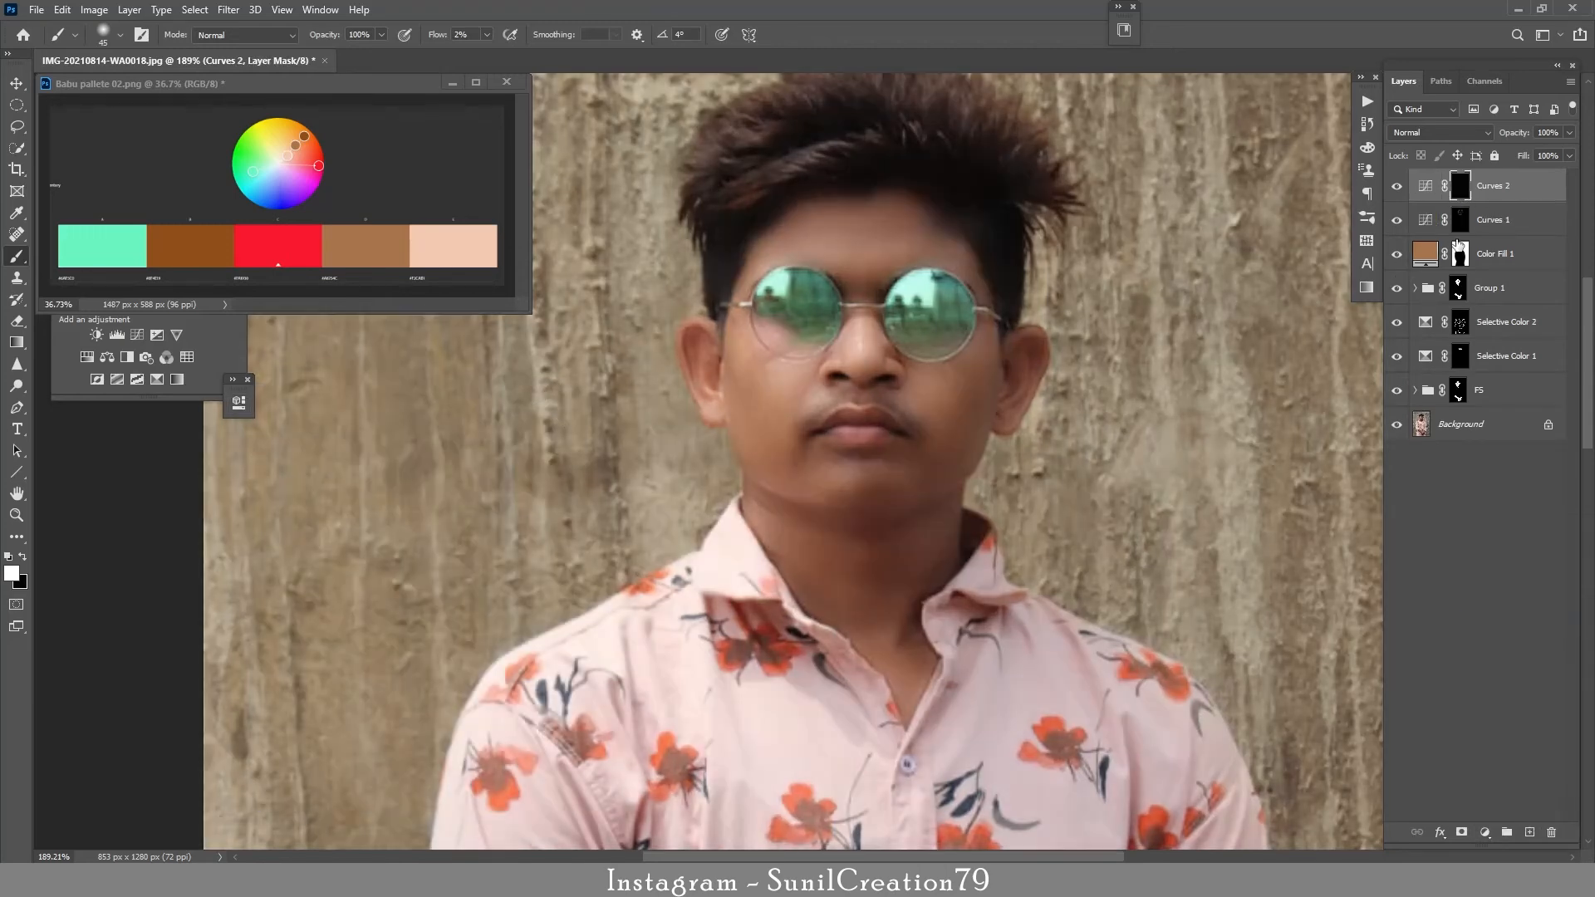
Paint the brightening Curves mask white over the highlight areas of the face with a soft brush at 2% flow
{"action": "key", "text": "bracketleft"}
{"action": "key", "text": "bracketleft"}
{"action": "key", "text": "bracketleft"}
{"action": "key", "text": "bracketright"}
{"action": "key", "text": "bracketright"}
{"action": "key", "text": "bracketright"}
{"action": "key", "text": "bracketright"}
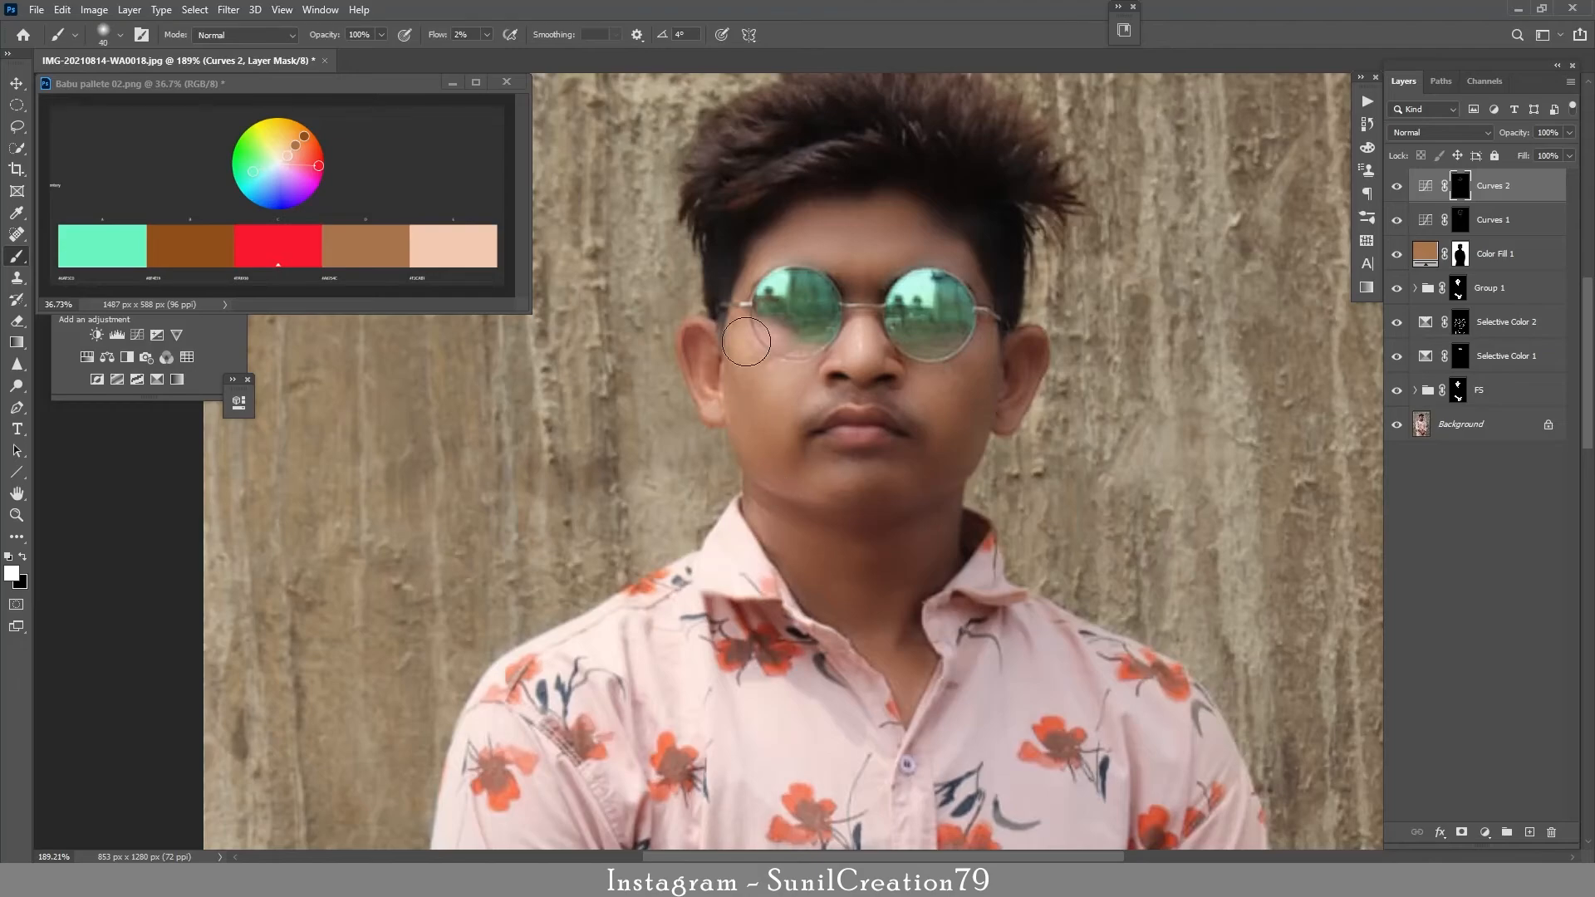
Paint highlights on the forearms and hands in the brightening Curves mask with a larger brush
{"action": "scroll", "coordinate": [861, 375], "scroll_direction": "down", "scroll_amount": 2}
{"action": "scroll", "coordinate": [861, 376], "scroll_direction": "down", "scroll_amount": 4}
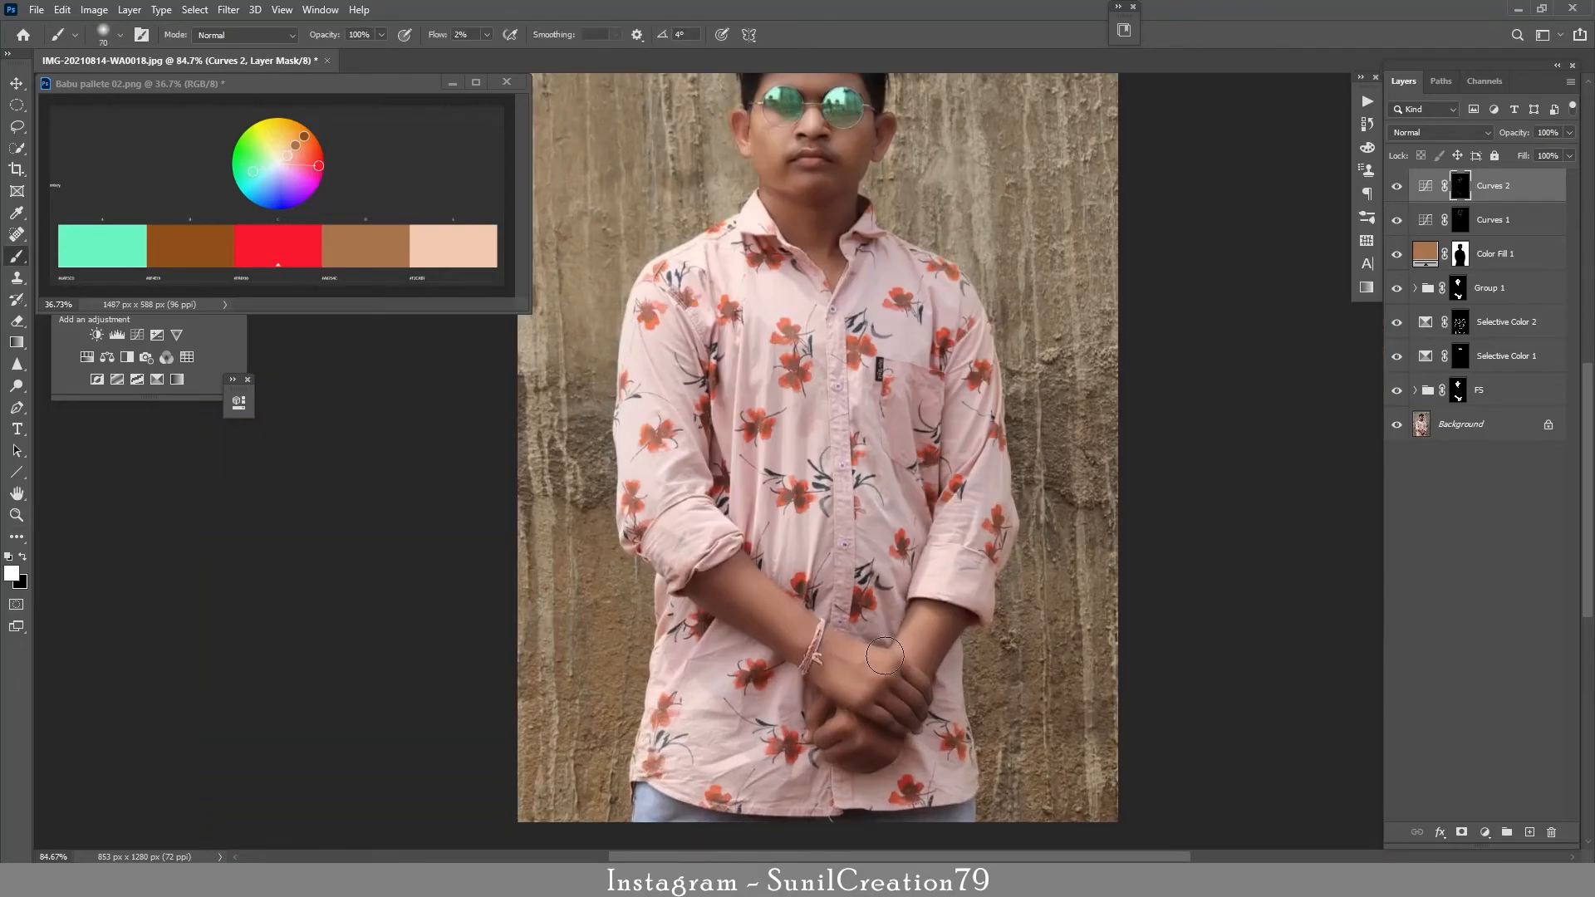
{"action": "key", "text": "bracketright"}
{"action": "key", "text": "bracketright"}
{"action": "key", "text": "bracketright"}
{"action": "scroll", "coordinate": [864, 349], "scroll_direction": "up", "scroll_amount": 3}
Lower the brightening Curves layer's opacity to 77% and compare the portrait with and without it
{"action": "scroll", "coordinate": [864, 349], "scroll_direction": "up", "scroll_amount": 3}
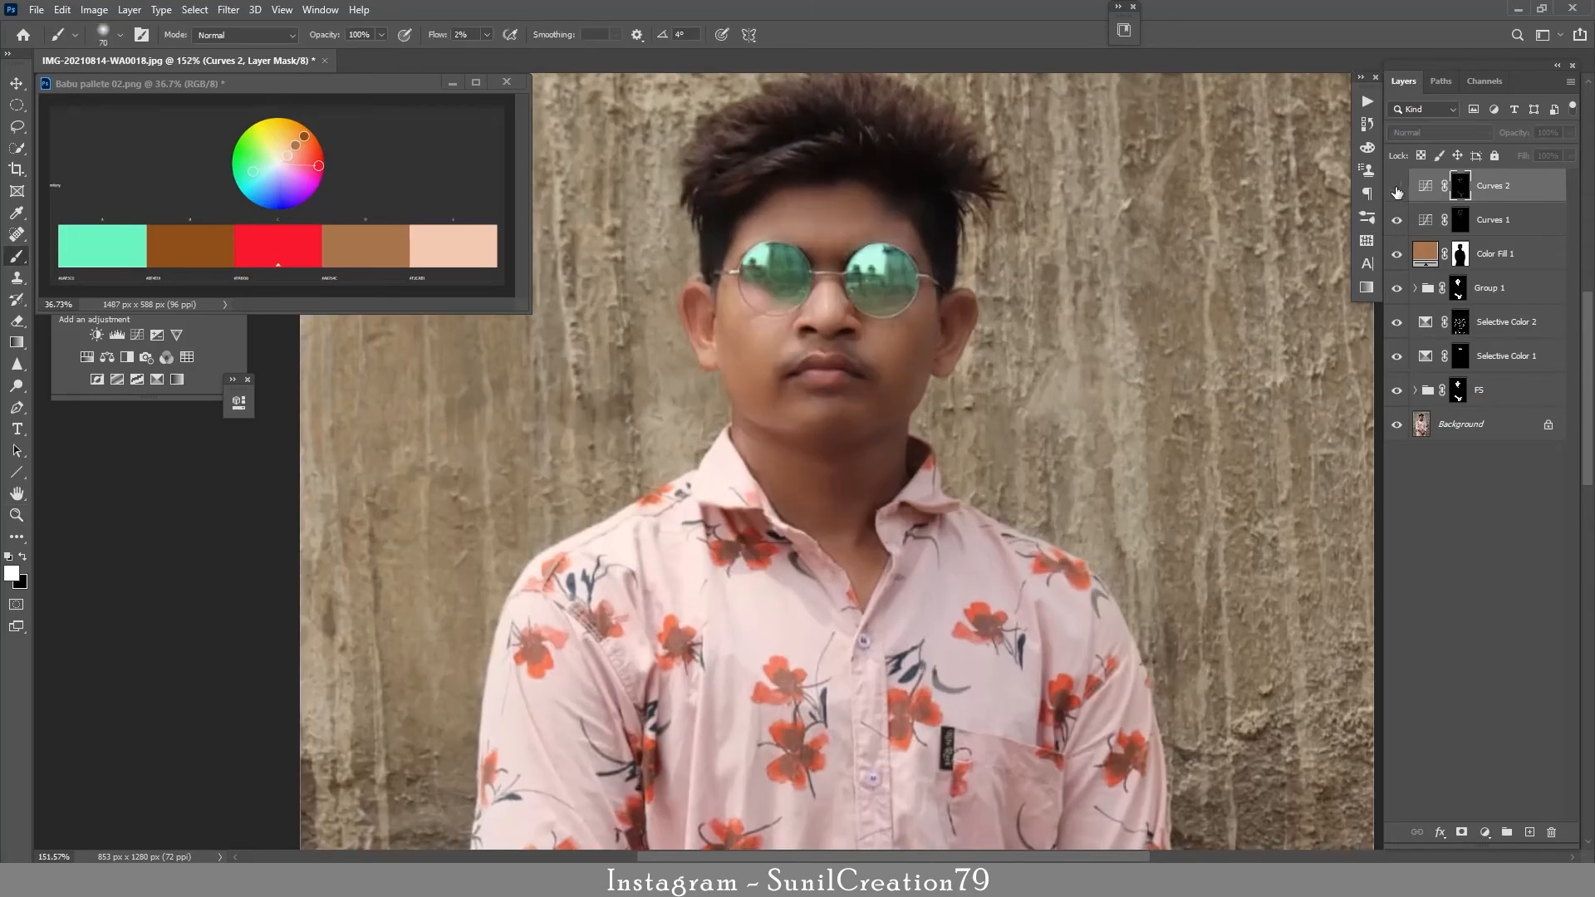
{"action": "left_click_drag", "start_coordinate": [1522, 137], "coordinate": [1525, 138]}
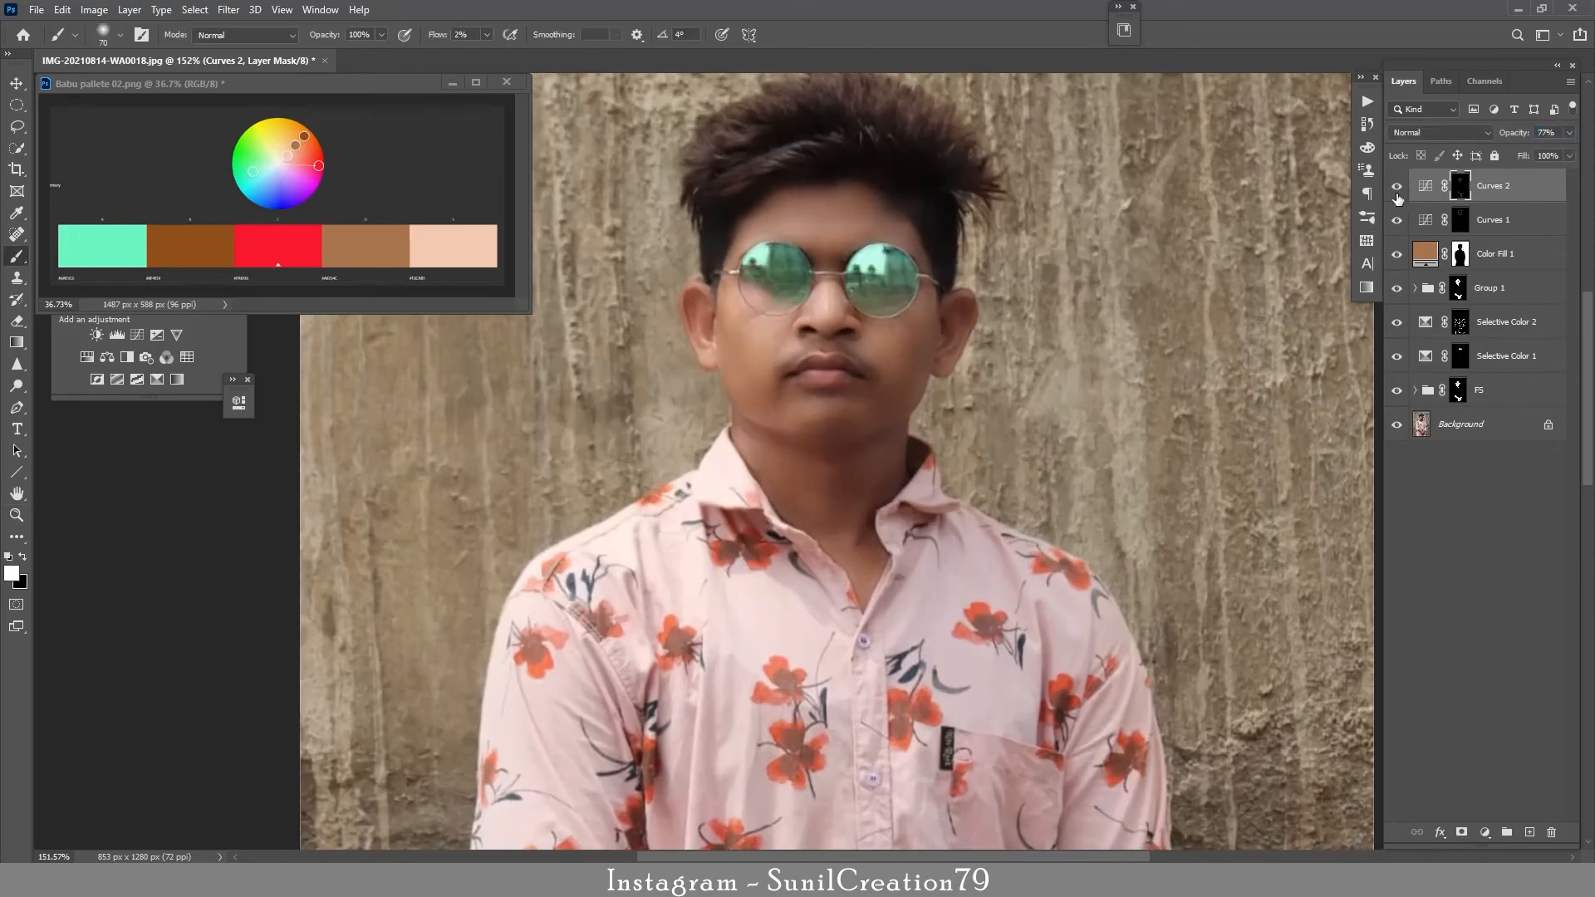
{"action": "left_click", "coordinate": [1396, 186]}
{"action": "left_click", "coordinate": [1397, 186]}
Add a Color Balance adjustment layer on top of the stack and set all three Shadows sliders to +5
{"action": "key", "text": "z"}
{"action": "mouse_move", "coordinate": [839, 290]}
{"action": "left_mouse_down"}
{"action": "mouse_move", "coordinate": [747, 316]}
{"action": "mouse_move", "coordinate": [829, 304]}
{"action": "left_mouse_up"}
{"action": "key", "text": "b"}
{"action": "left_click", "coordinate": [1483, 832]}
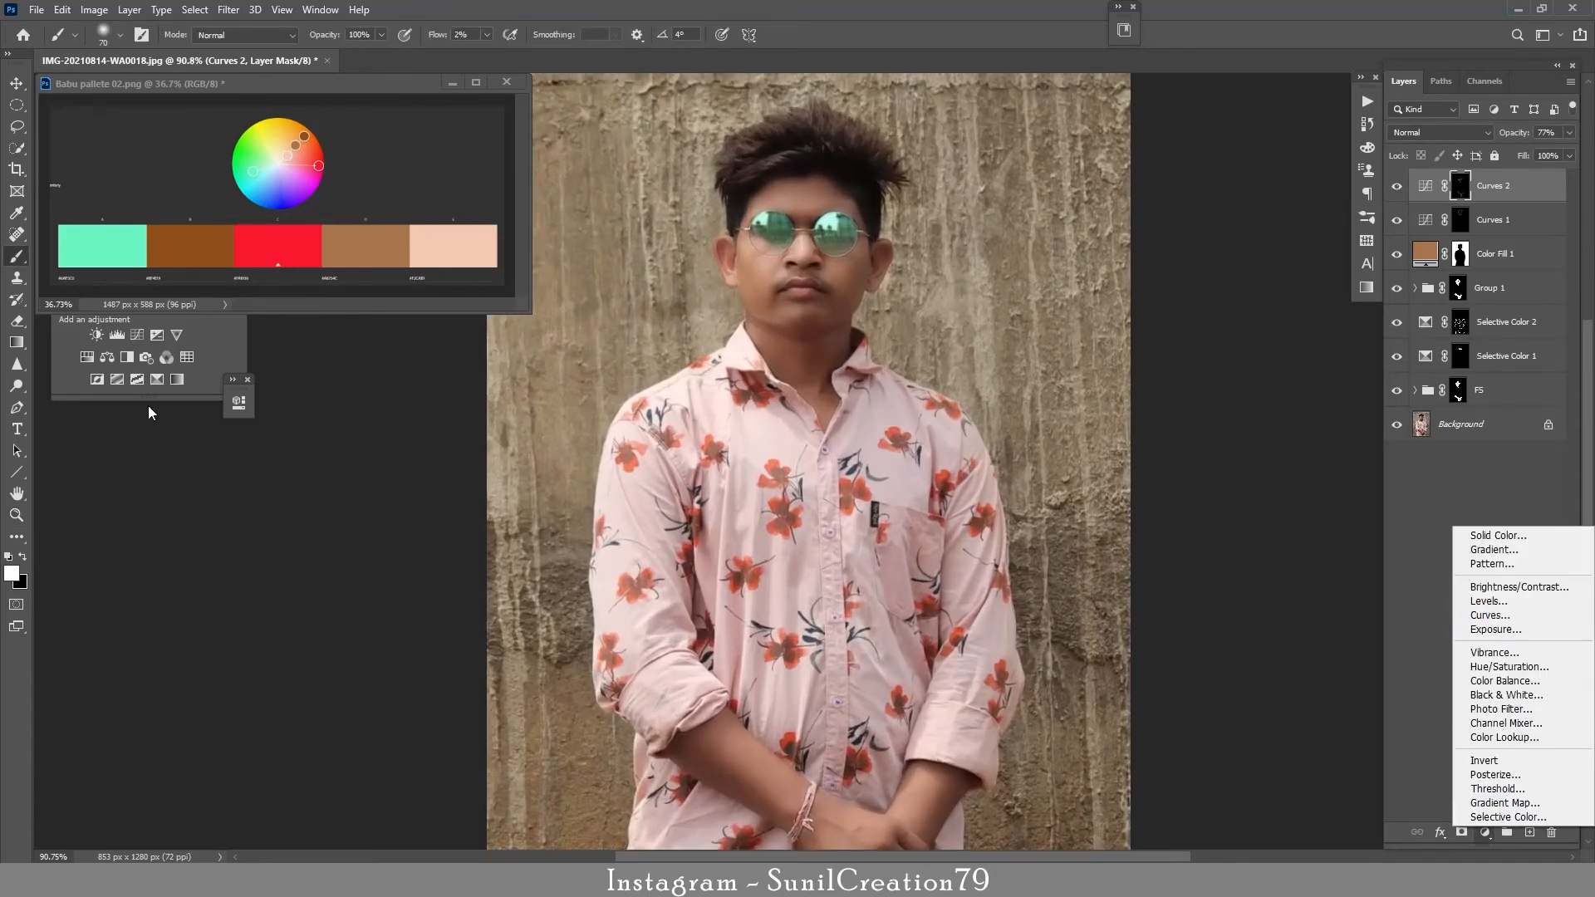
{"action": "left_click", "coordinate": [1487, 681]}
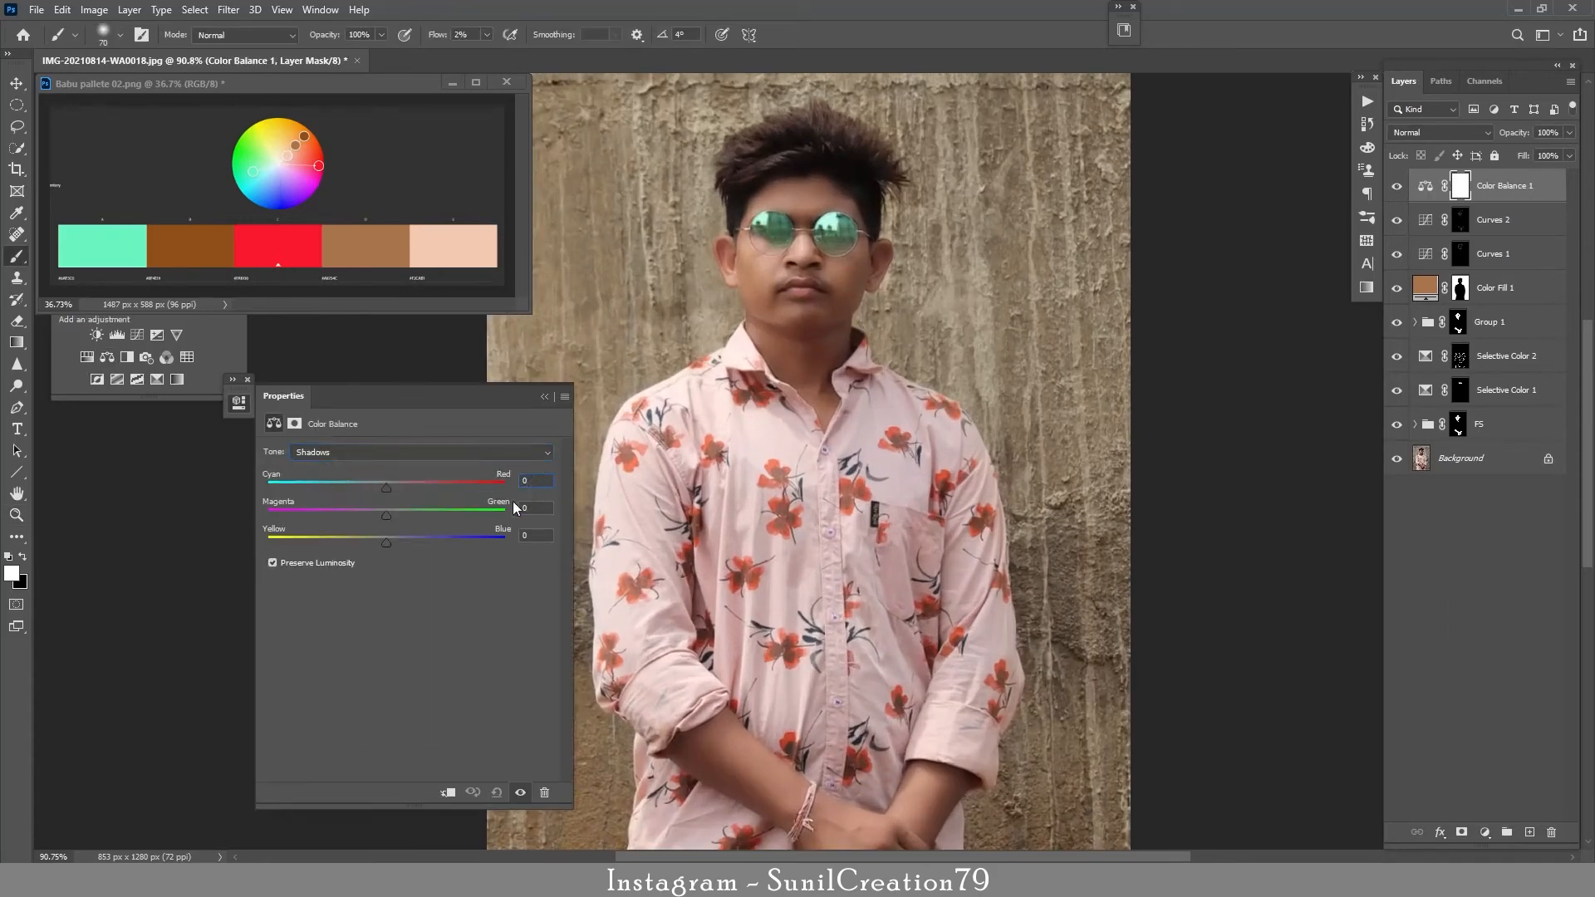
{"action": "key", "text": "Up"}
{"action": "key", "text": "Up"}
{"action": "key", "text": "Up"}
{"action": "key", "text": "Up"}
{"action": "key", "text": "Up"}
{"action": "key", "text": "Up"}
{"action": "key", "text": "Up"}
{"action": "key", "text": "Tab"}
{"action": "key", "text": "Up"}
{"action": "key", "text": "Up"}
{"action": "key", "text": "Up"}
{"action": "key", "text": "Up"}
{"action": "key", "text": "Up"}
{"action": "key", "text": "shift+Tab"}
{"action": "key", "text": "Up"}
{"action": "key", "text": "Up"}
{"action": "key", "text": "Up"}
{"action": "key", "text": "Up"}
{"action": "key", "text": "Up"}
{"action": "key", "text": "Up"}
{"action": "key", "text": "Up"}
{"action": "key", "text": "Up"}
Compare the portrait with and without the Color Balance shadow adjustment
{"action": "left_click", "coordinate": [1345, 740]}
{"action": "left_click", "coordinate": [703, 243]}
{"action": "left_click", "coordinate": [518, 793]}
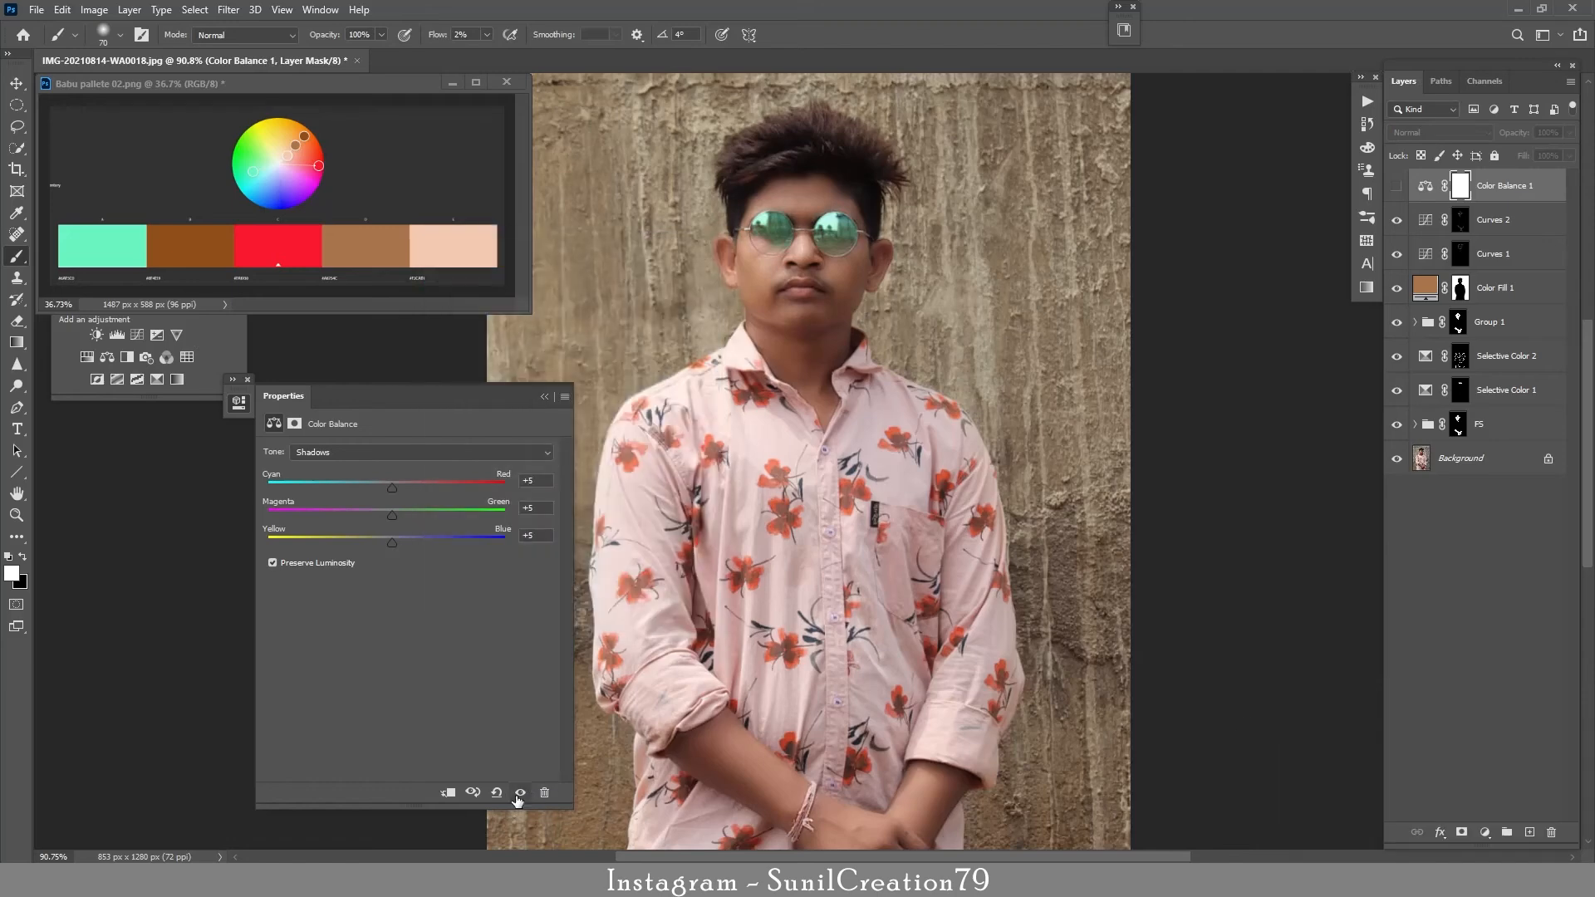
{"action": "left_click", "coordinate": [521, 793]}
{"action": "left_click", "coordinate": [521, 793]}
{"action": "left_click", "coordinate": [520, 793]}
{"action": "left_click", "coordinate": [521, 793]}
{"action": "left_click", "coordinate": [521, 793]}
Set the Color Balance Highlights to -5 Cyan–Red and -5 Yellow–Blue, and compare the portrait with and without the layer
{"action": "left_click", "coordinate": [337, 452]}
{"action": "left_click", "coordinate": [531, 490]}
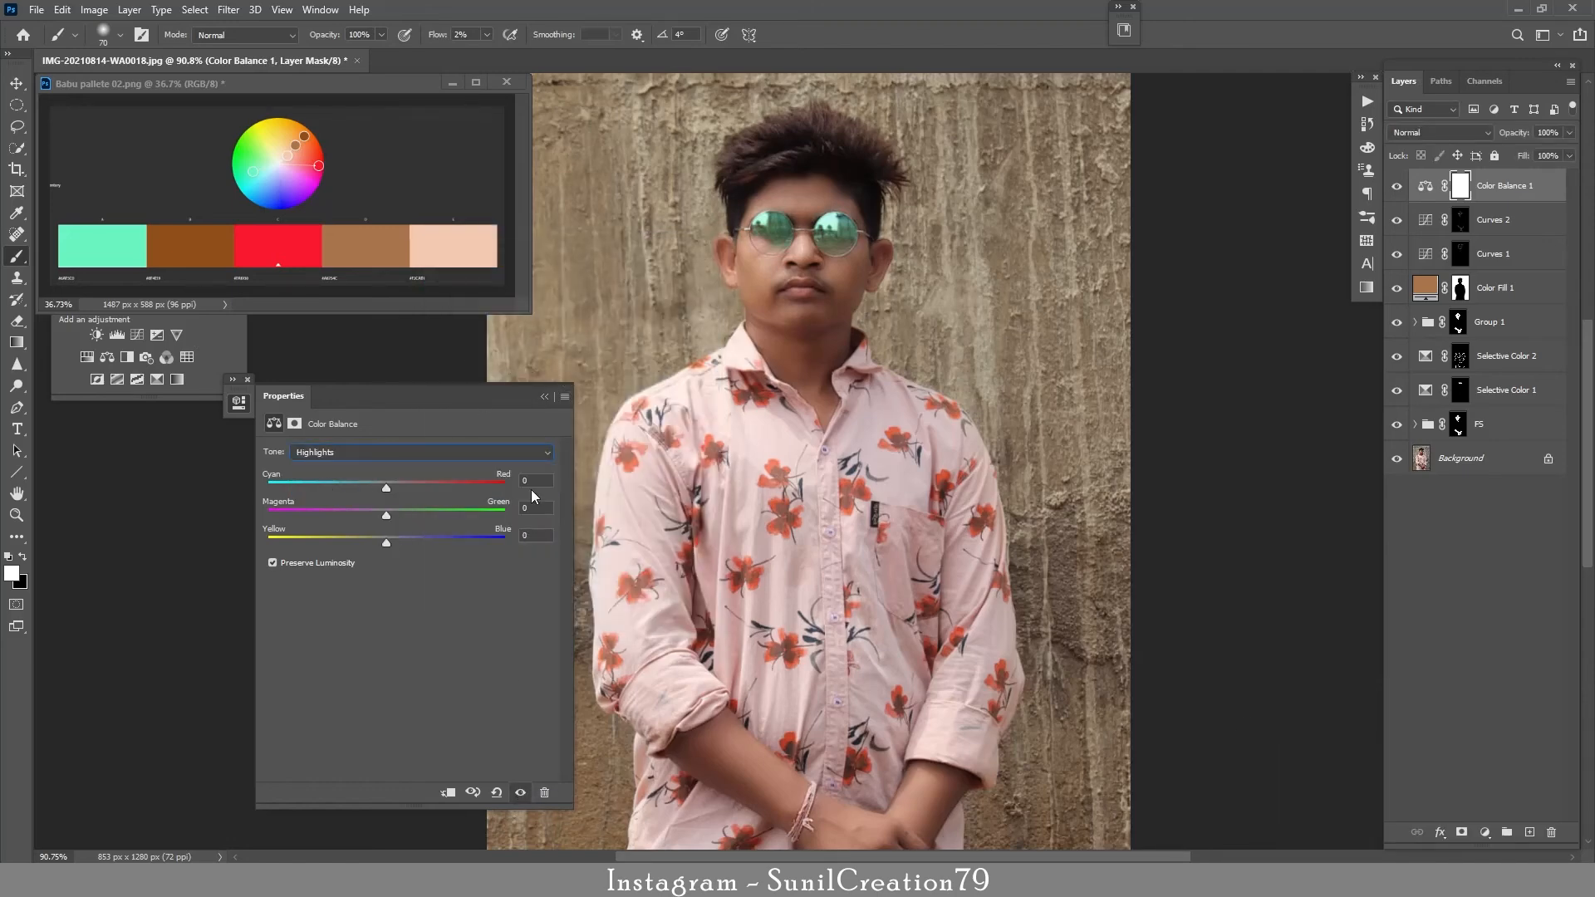
{"action": "key", "text": "Down"}
{"action": "key", "text": "Down"}
{"action": "key", "text": "Down"}
{"action": "key", "text": "Down"}
{"action": "key", "text": "Down"}
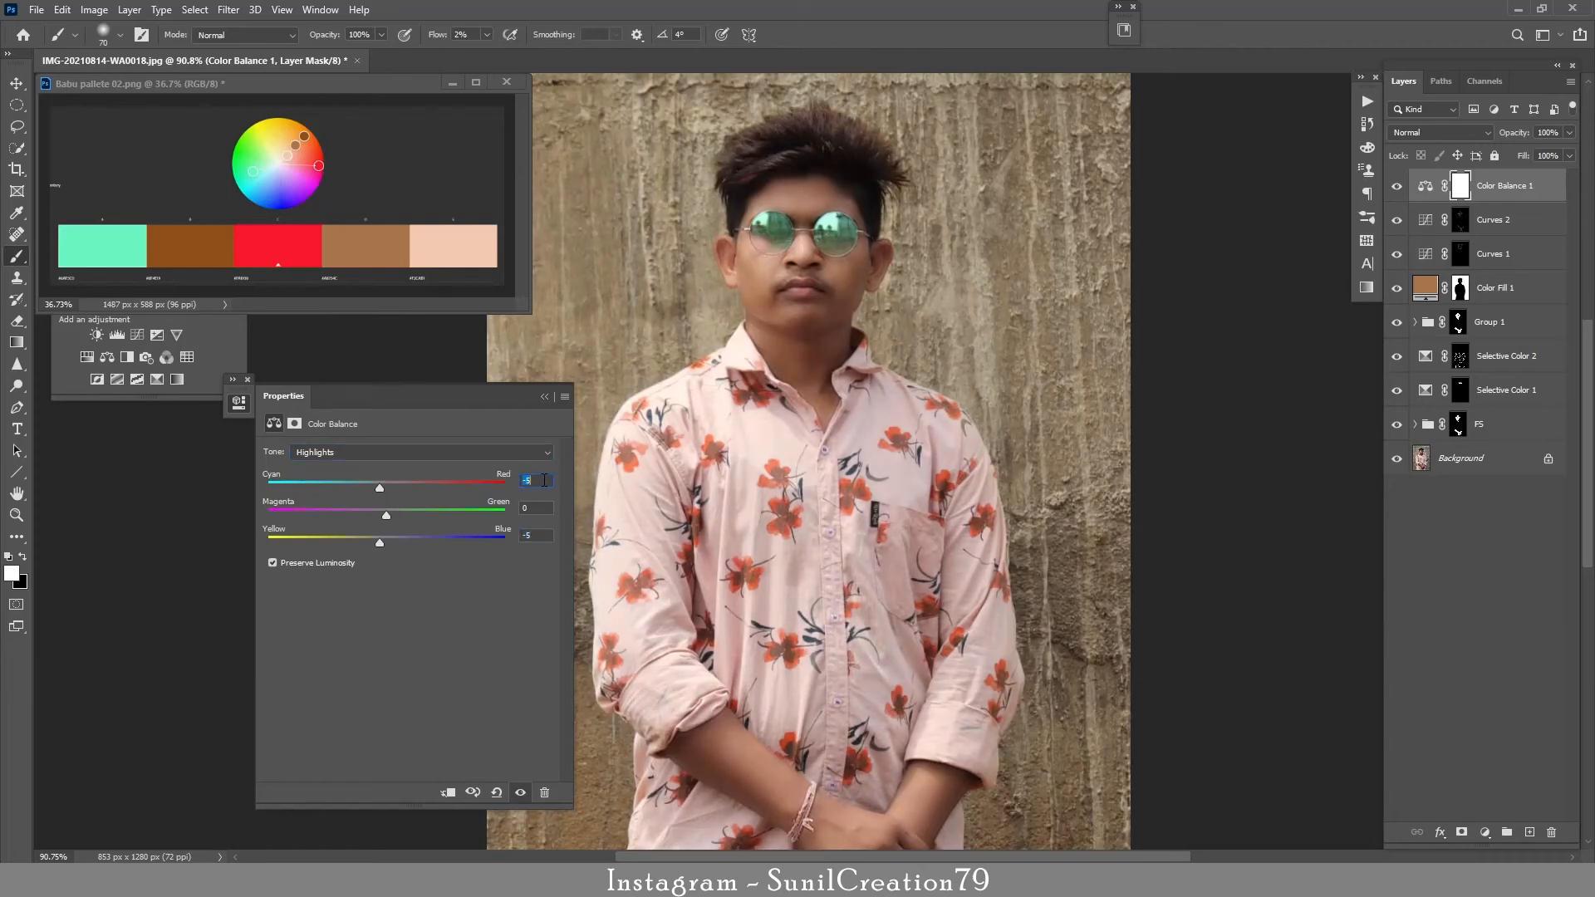
{"action": "left_click", "coordinate": [544, 396]}
{"action": "left_click", "coordinate": [1397, 187]}
{"action": "left_click", "coordinate": [1396, 187]}
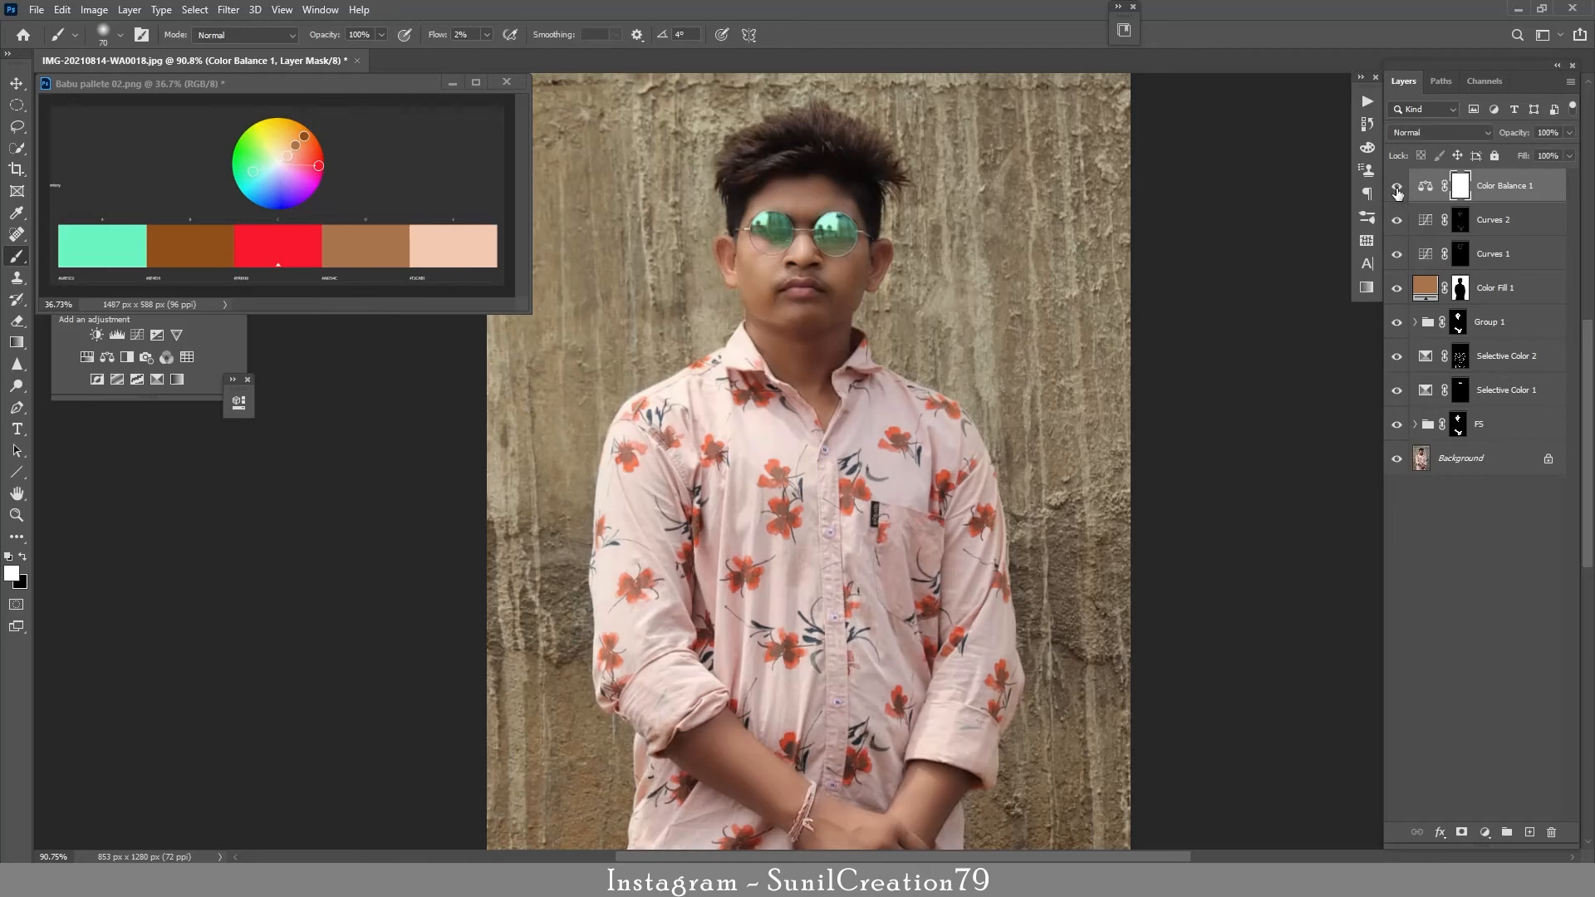
{"action": "left_click", "coordinate": [1398, 190]}
{"action": "left_click", "coordinate": [1397, 189]}
{"action": "left_click", "coordinate": [1400, 190]}
{"action": "left_click", "coordinate": [1397, 190]}
Reset the Color Balance Highlights Cyan–Red value to 0 and compare the portrait with and without the layer
{"action": "double_click", "coordinate": [1426, 186]}
{"action": "left_click", "coordinate": [396, 456]}
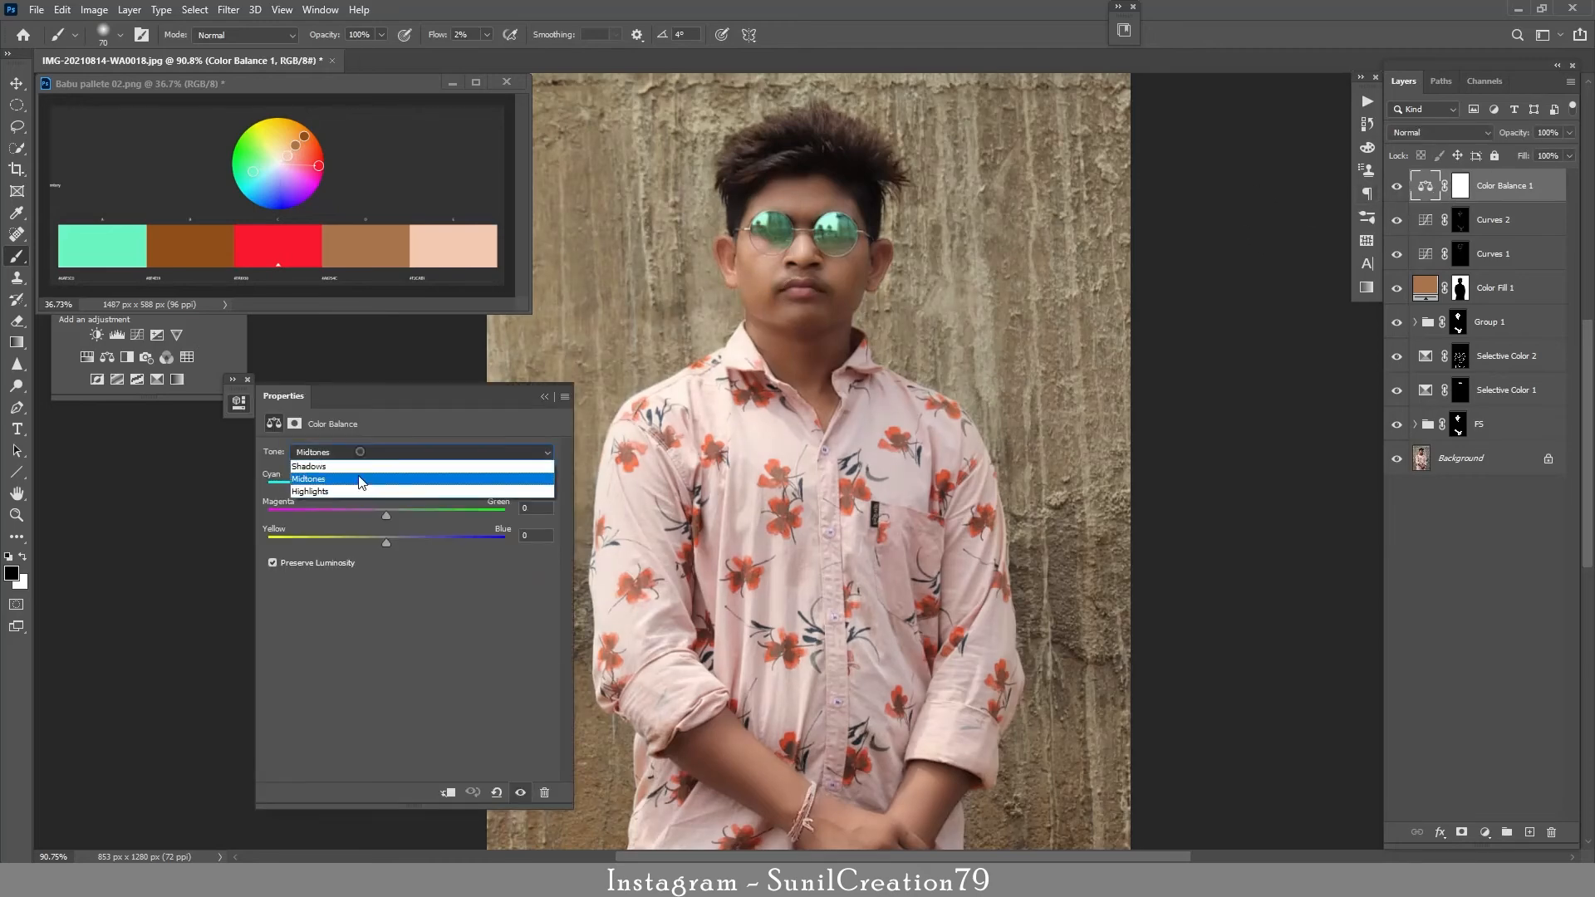
{"action": "left_click", "coordinate": [362, 491]}
{"action": "left_click", "coordinate": [540, 481]}
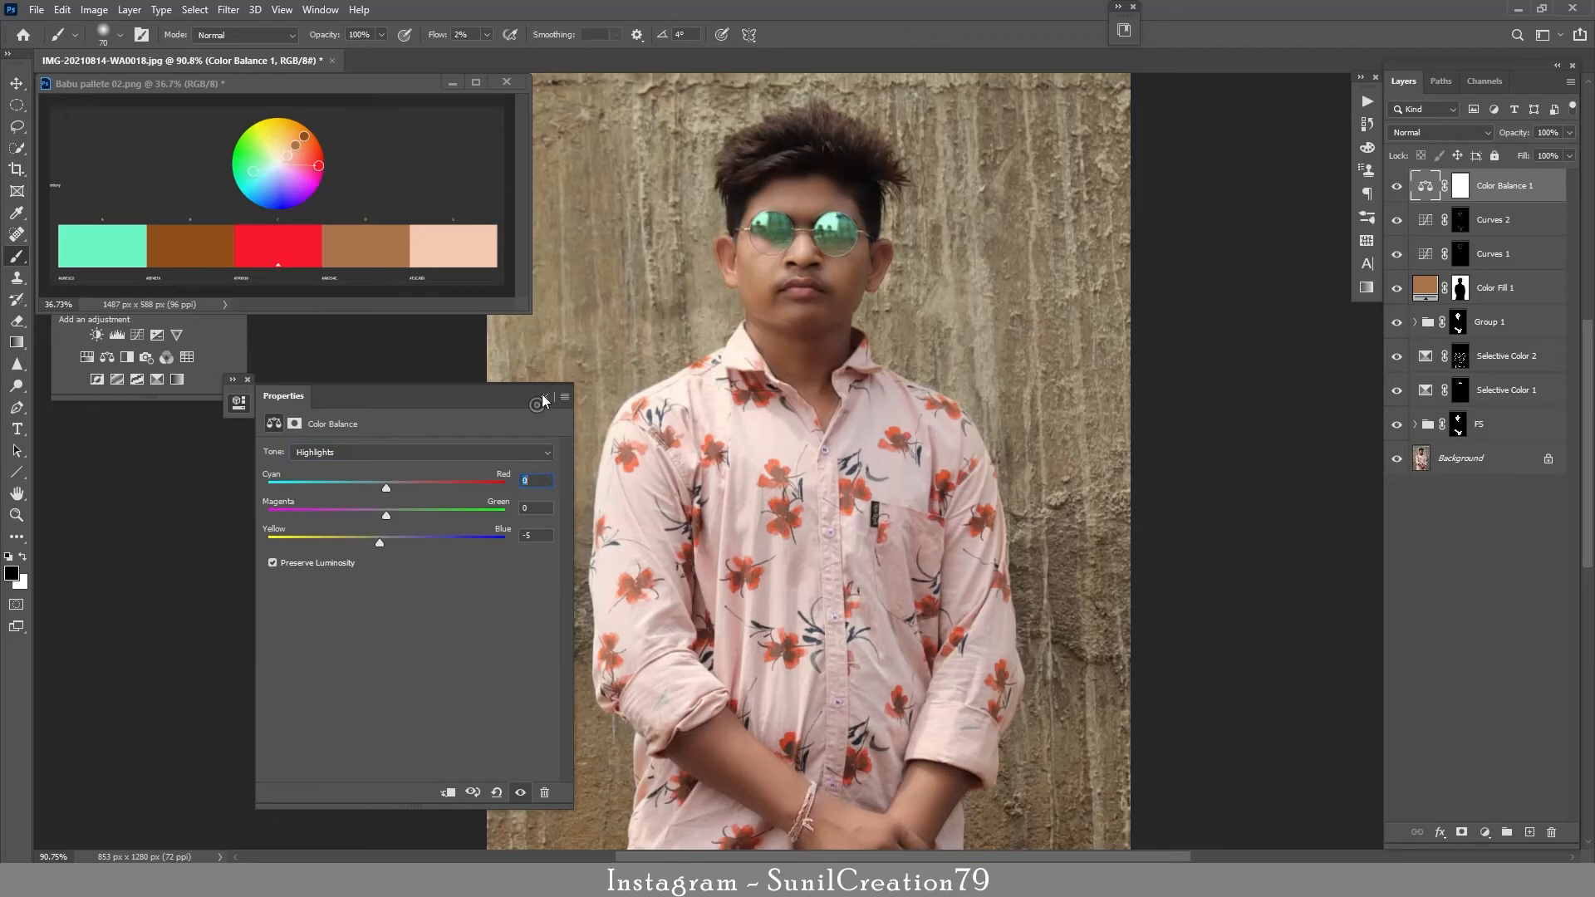
{"action": "left_click", "coordinate": [545, 397]}
{"action": "left_click", "coordinate": [1397, 189]}
{"action": "left_click", "coordinate": [1396, 190]}
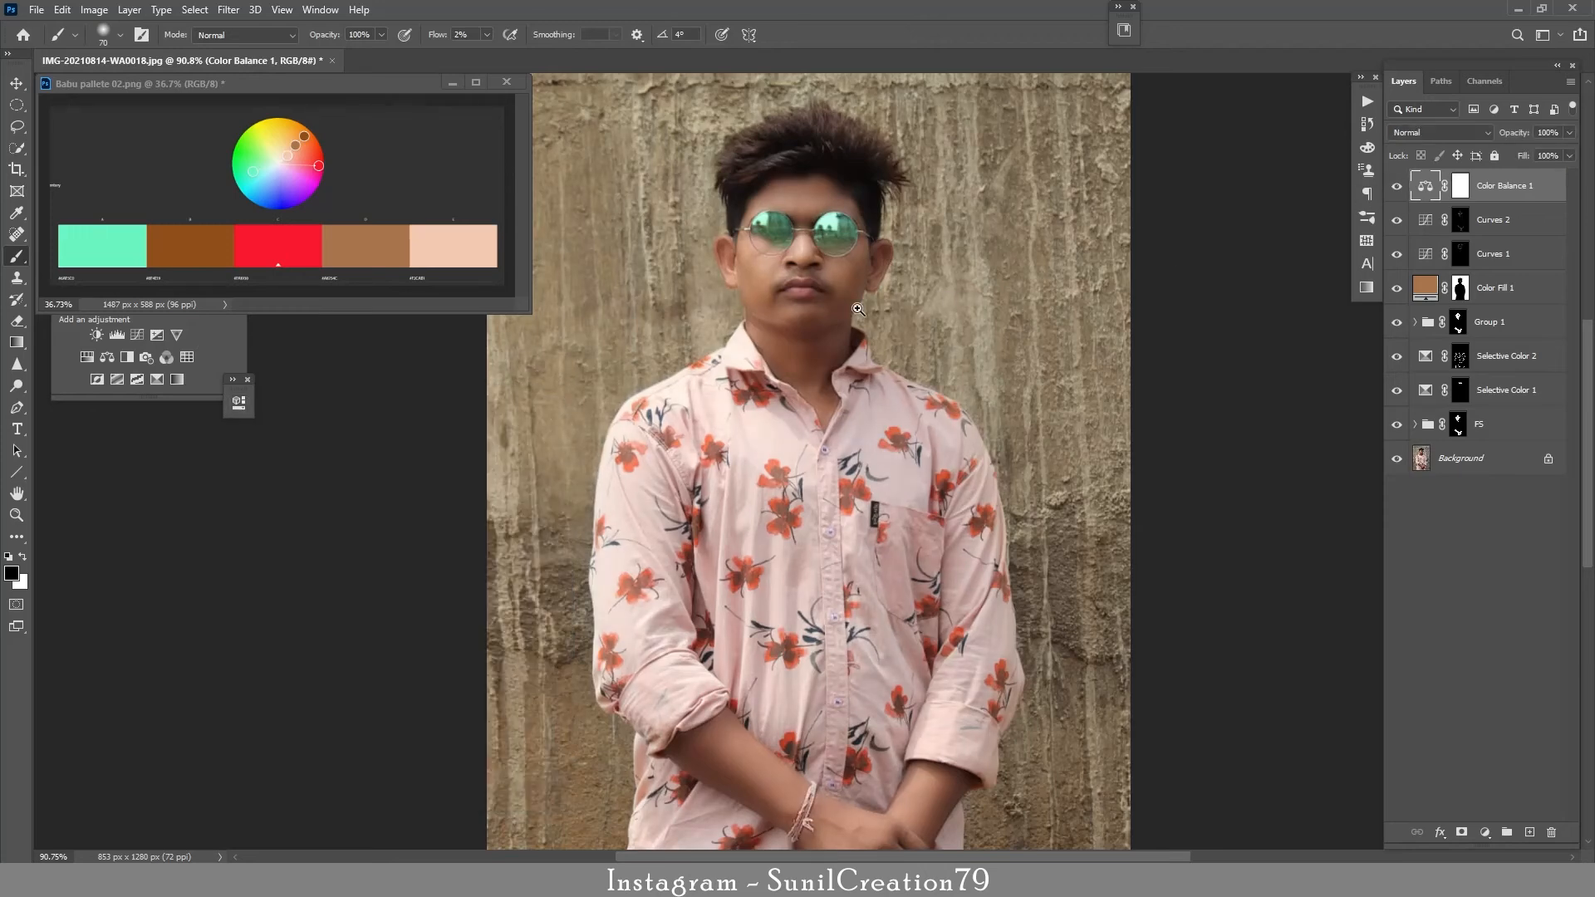
Group all layers from Color Balance 1 down to FS and compare the portrait with and without the group
{"action": "key", "text": "z"}
{"action": "left_click_drag", "start_coordinate": [858, 309], "coordinate": [842, 333]}
{"action": "left_click_drag", "start_coordinate": [821, 547], "coordinate": [862, 534]}
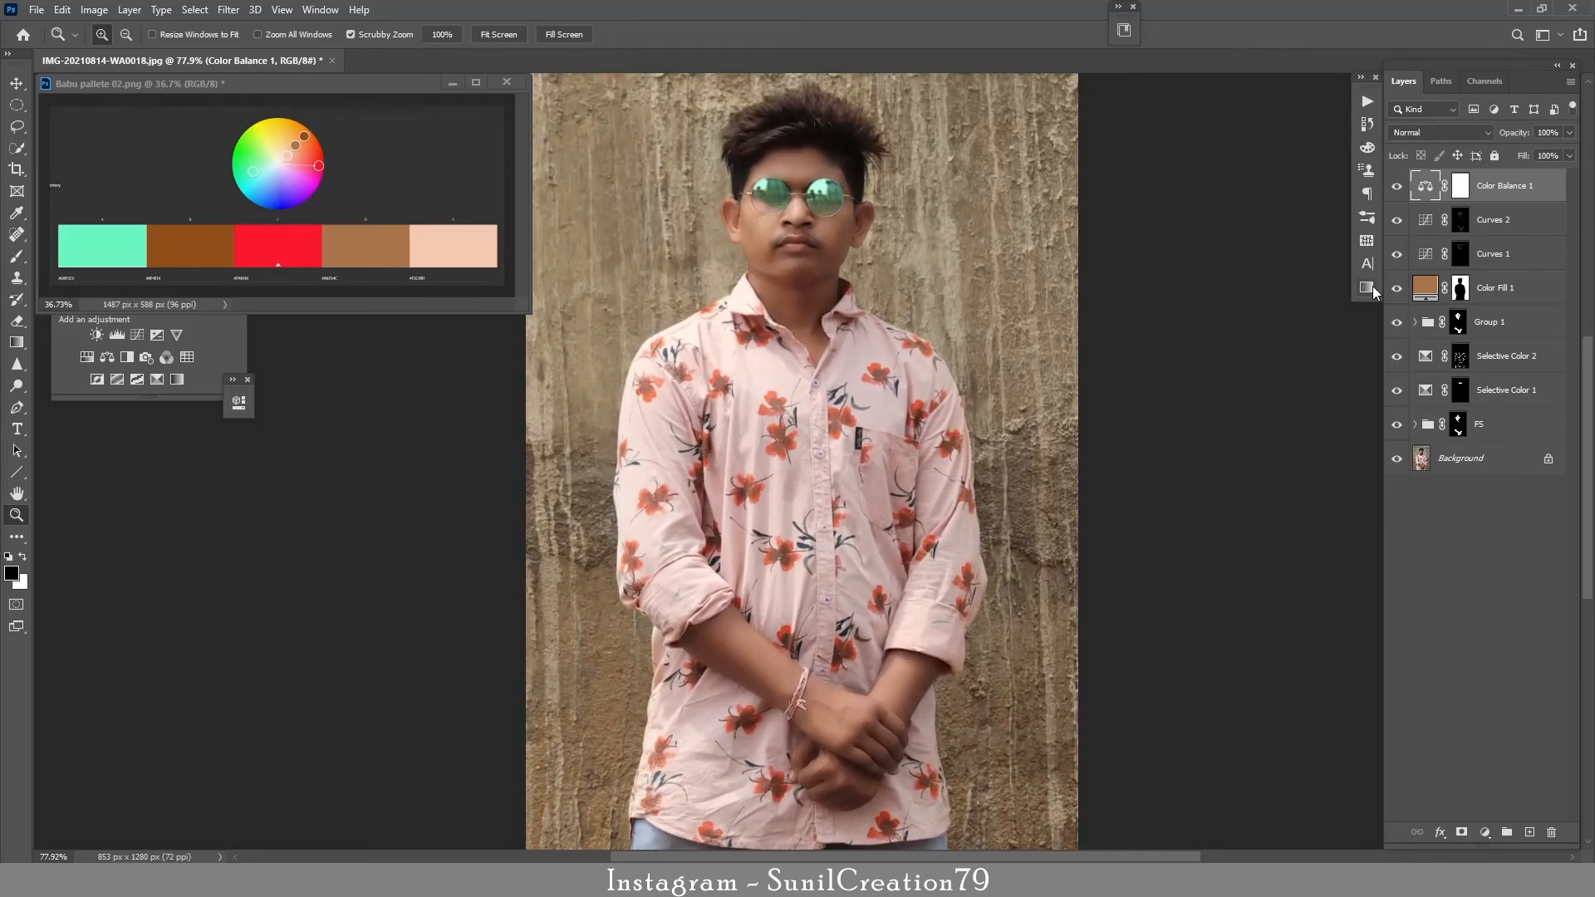
{"action": "left_click", "coordinate": [1493, 430]}
{"action": "left_click", "coordinate": [1496, 193]}
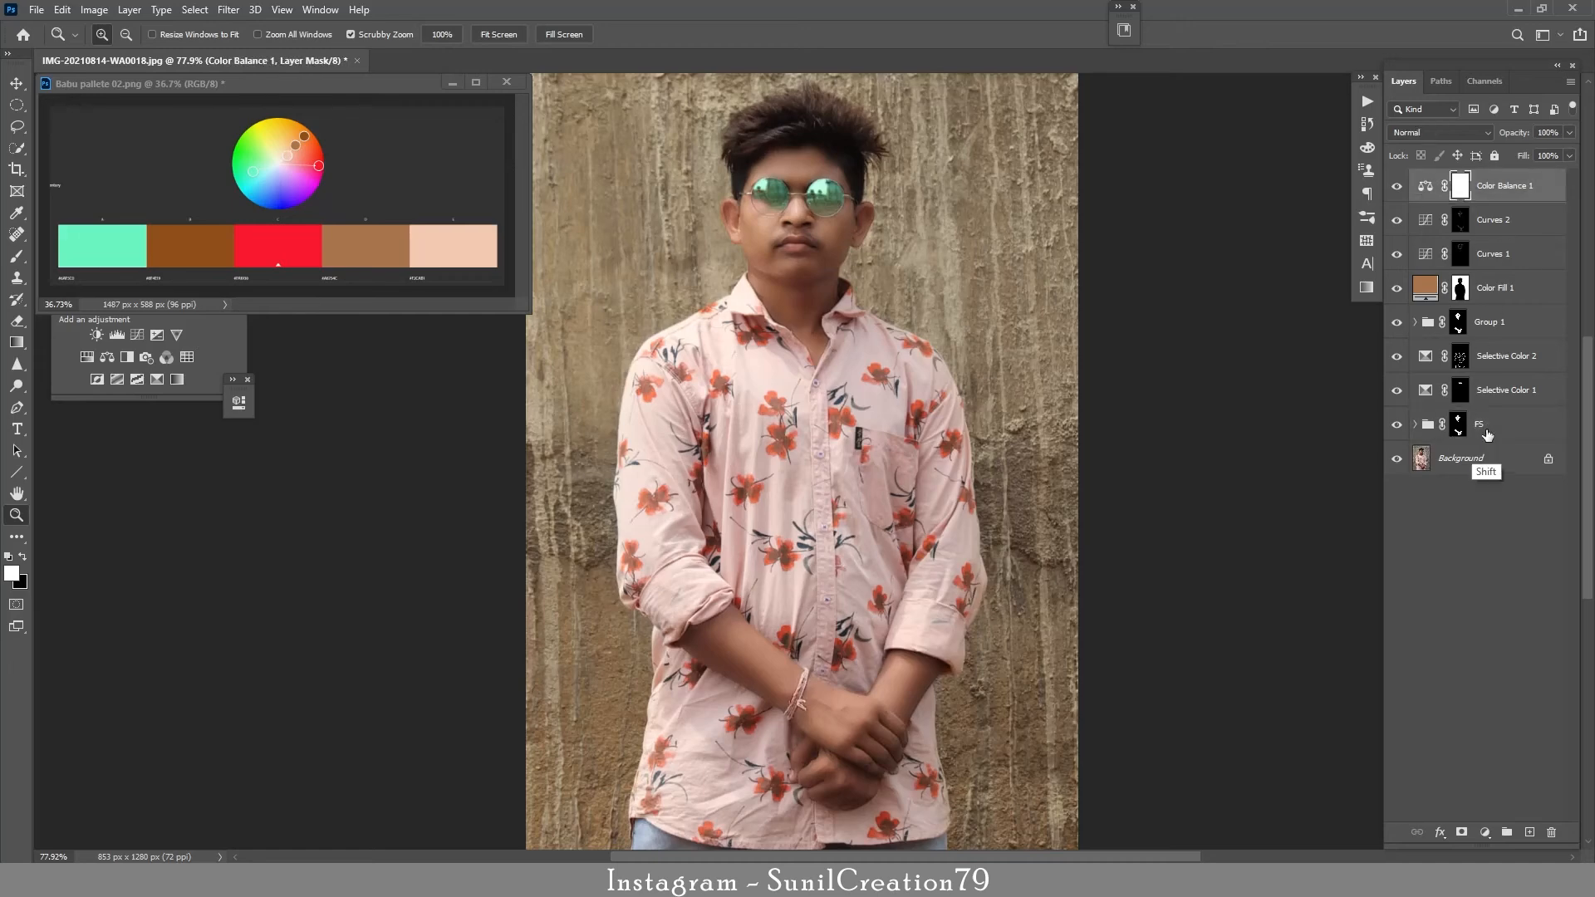
{"action": "left_click", "coordinate": [1487, 428], "text": "shift"}
{"action": "key", "text": "ctrl+g"}
{"action": "left_click", "coordinate": [1398, 180]}
{"action": "left_click", "coordinate": [1397, 180]}
{"action": "left_click", "coordinate": [1398, 179]}
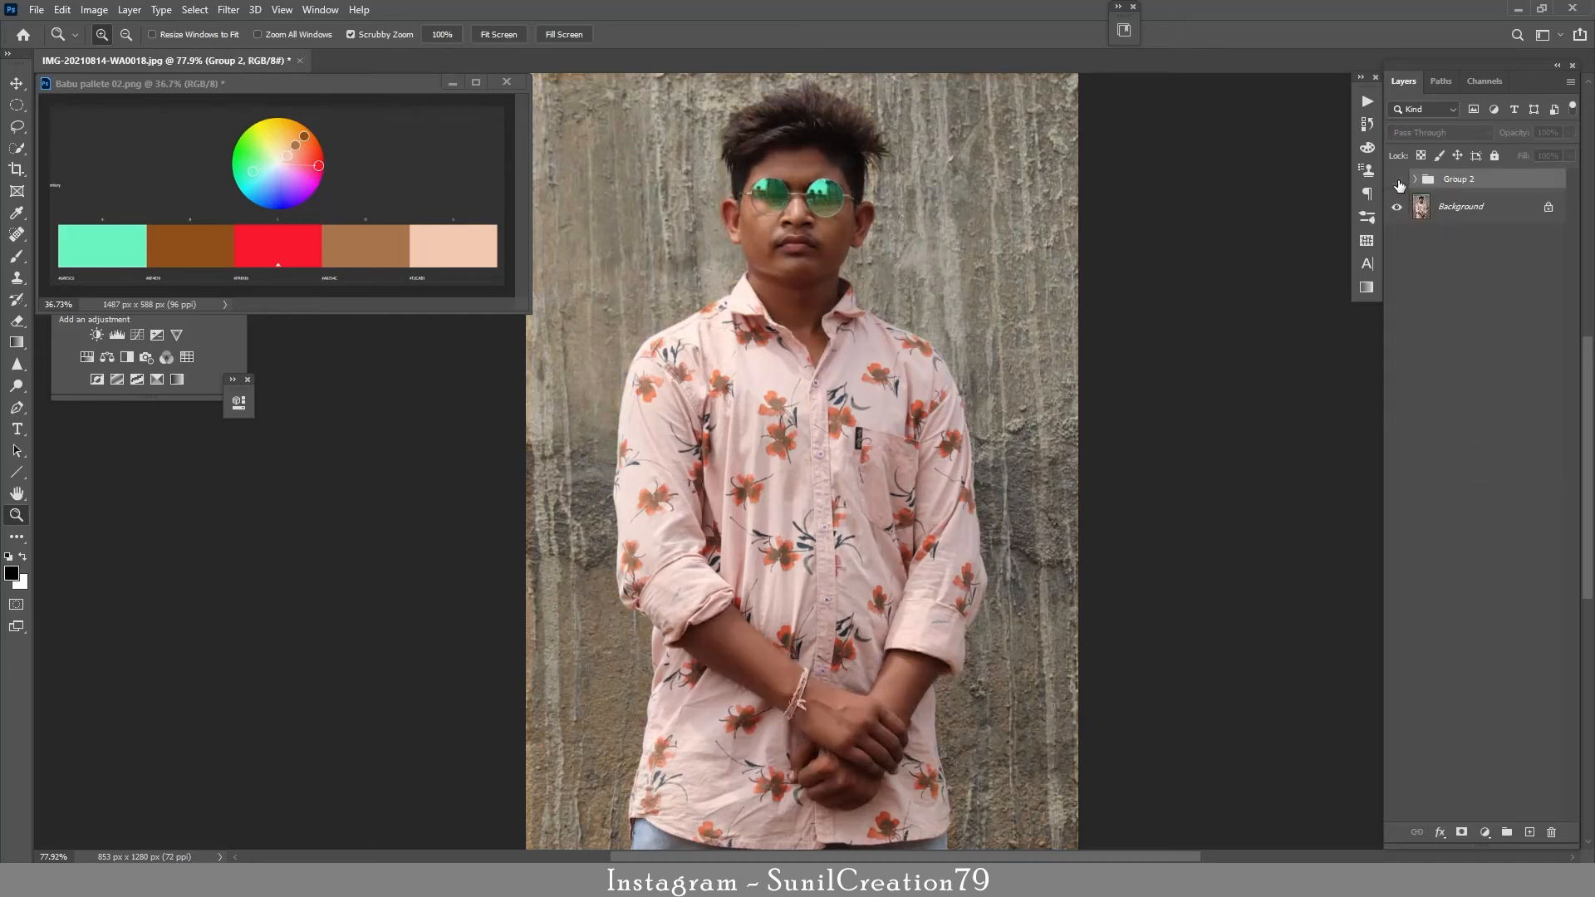
{"action": "left_click", "coordinate": [1398, 179]}
Add a Selective Color adjustment layer above the group, slightly raise the Black in the Reds and adjust the Cyan
{"action": "left_click", "coordinate": [1485, 832]}
{"action": "left_click", "coordinate": [1488, 819]}
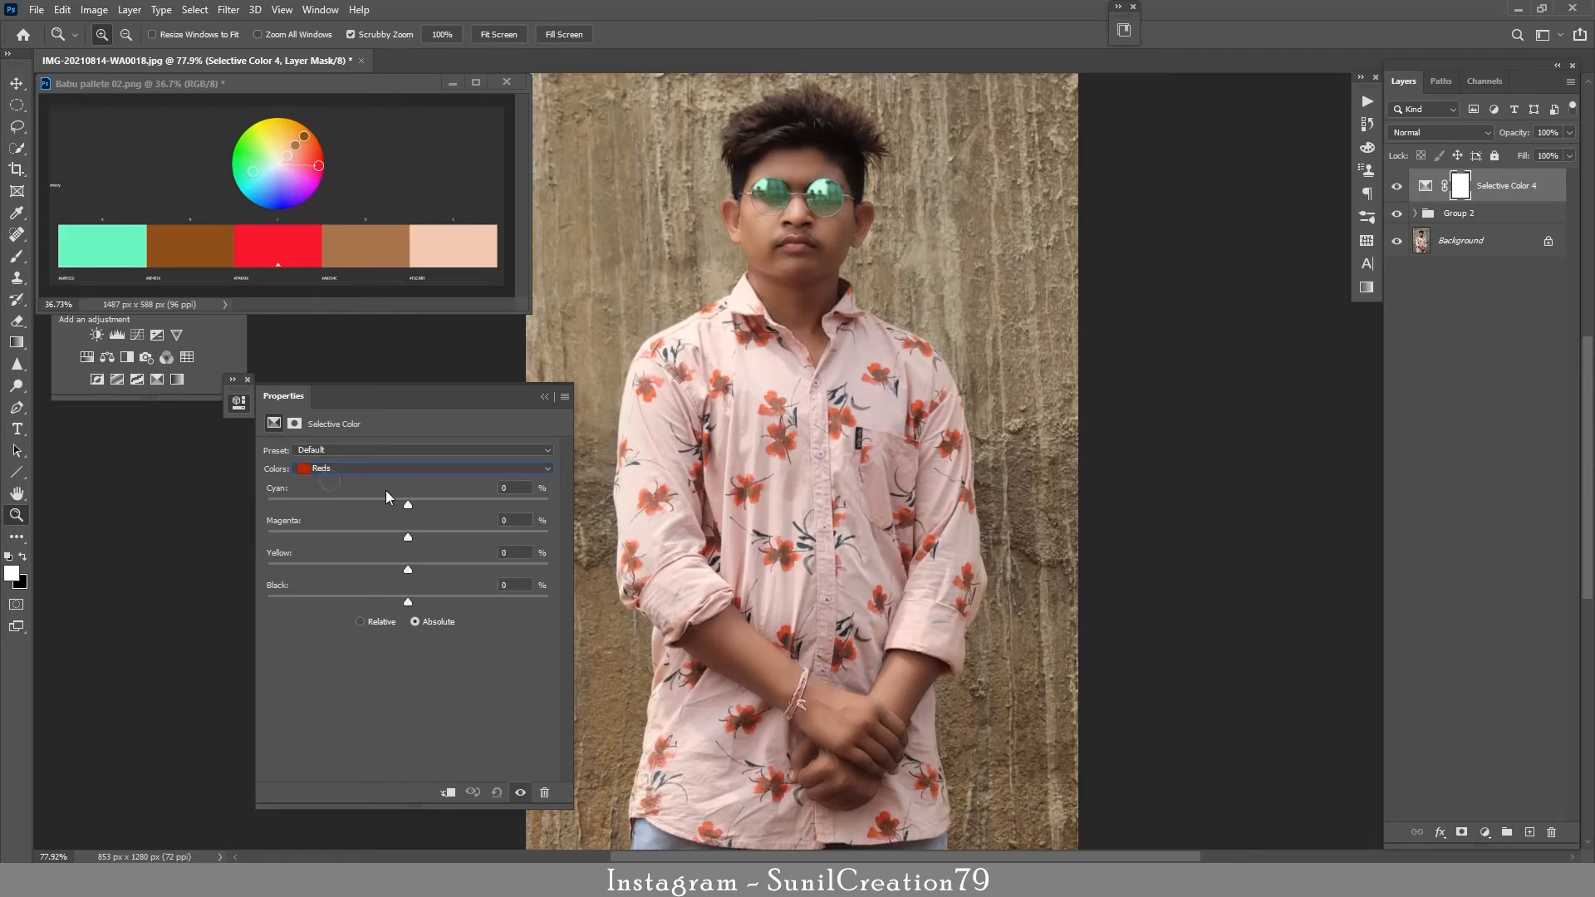
{"action": "left_click_drag", "start_coordinate": [408, 601], "coordinate": [412, 602]}
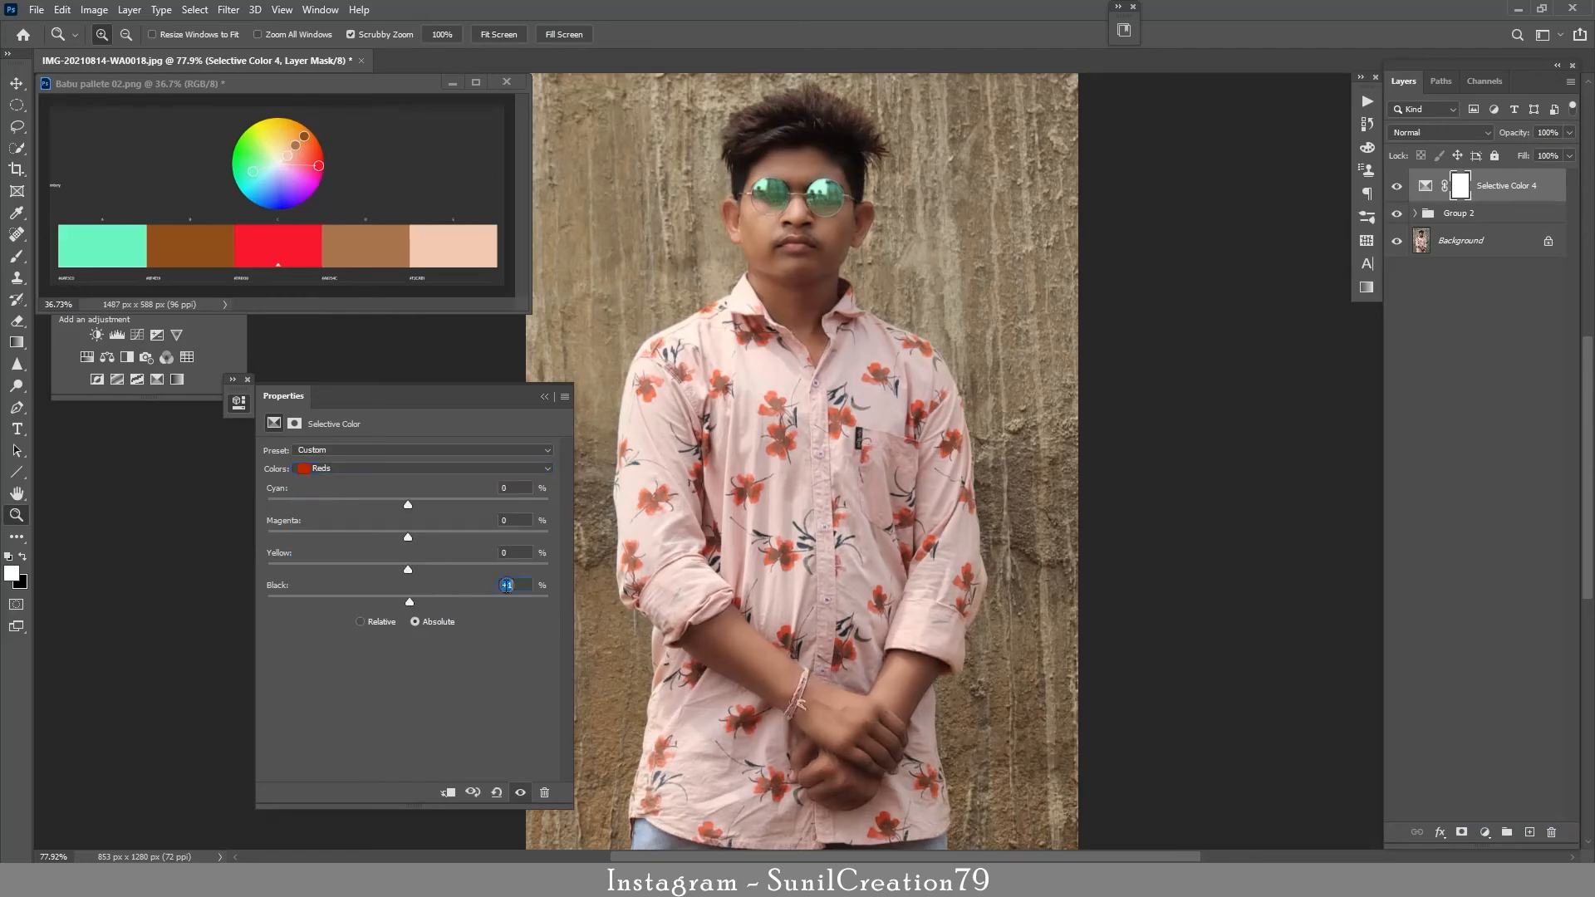
{"action": "left_click_drag", "start_coordinate": [411, 505], "coordinate": [425, 505]}
{"action": "left_click", "coordinate": [545, 397]}
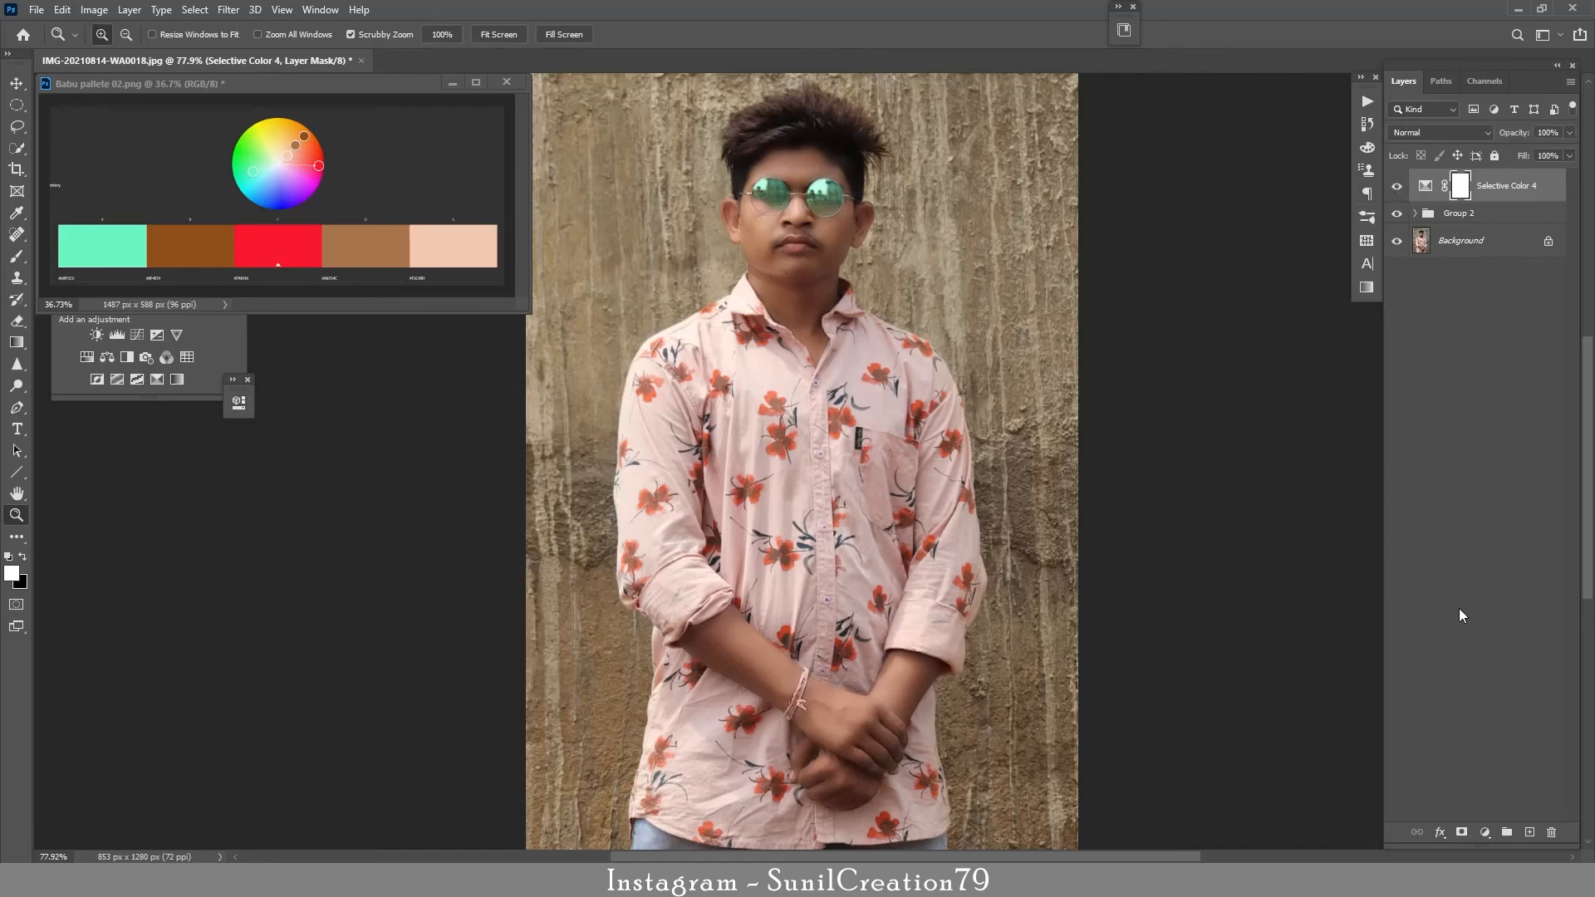
Stamp all visible layers into a new layer and open it in the Camera Raw Filter
{"action": "key", "text": "ctrl+shift+alt+e"}
{"action": "left_click", "coordinate": [226, 10]}
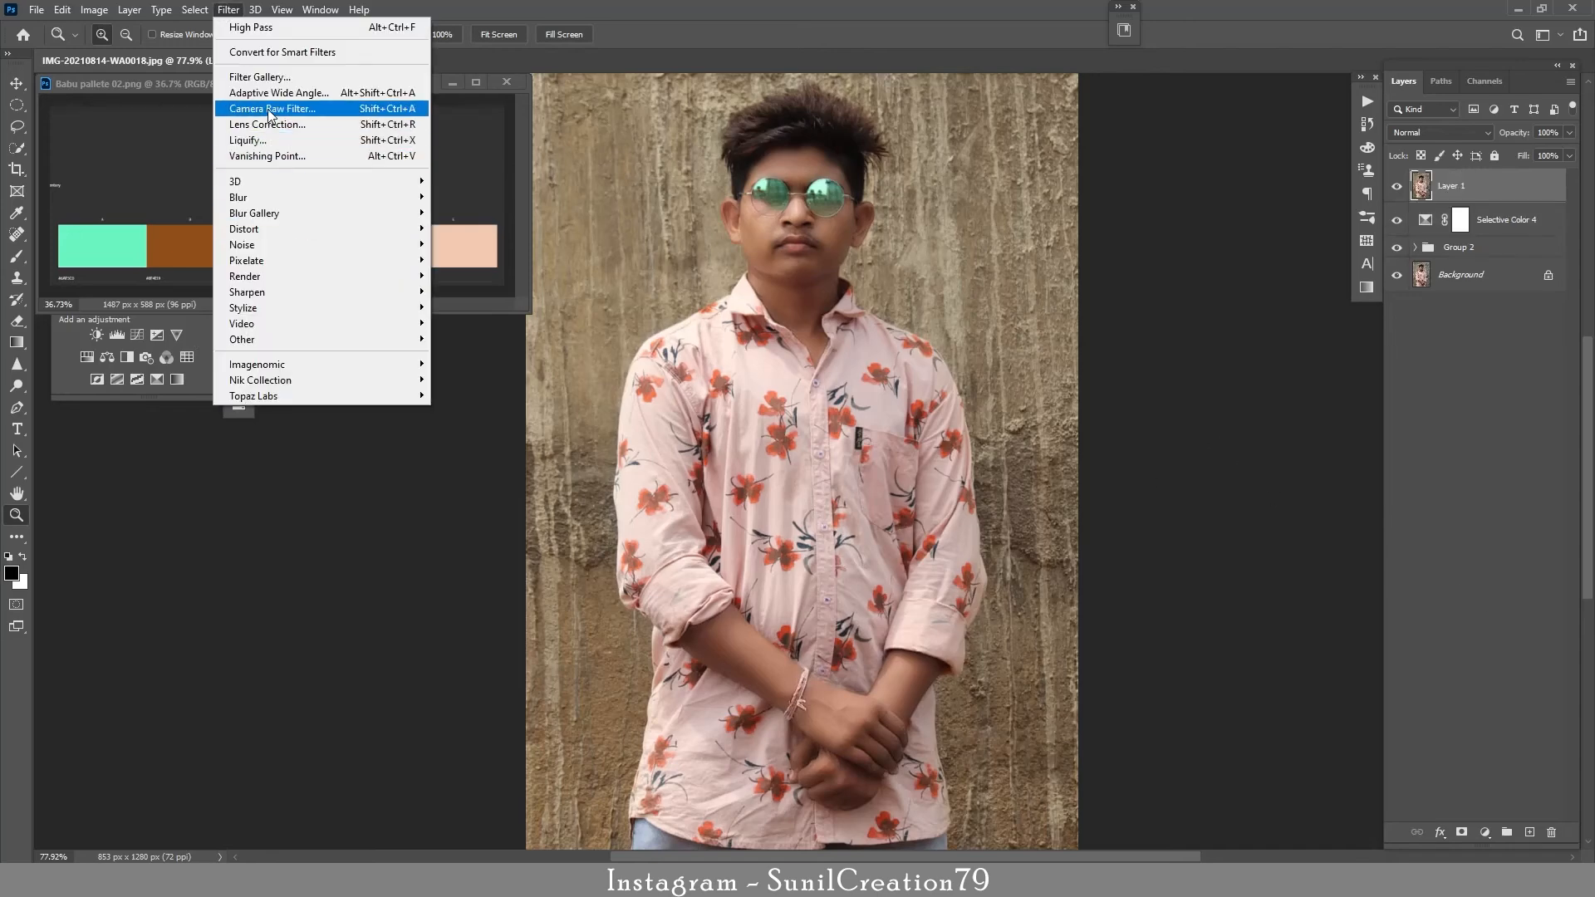
{"action": "left_click", "coordinate": [266, 108]}
{"action": "left_click_drag", "start_coordinate": [363, 15], "coordinate": [779, 15]}
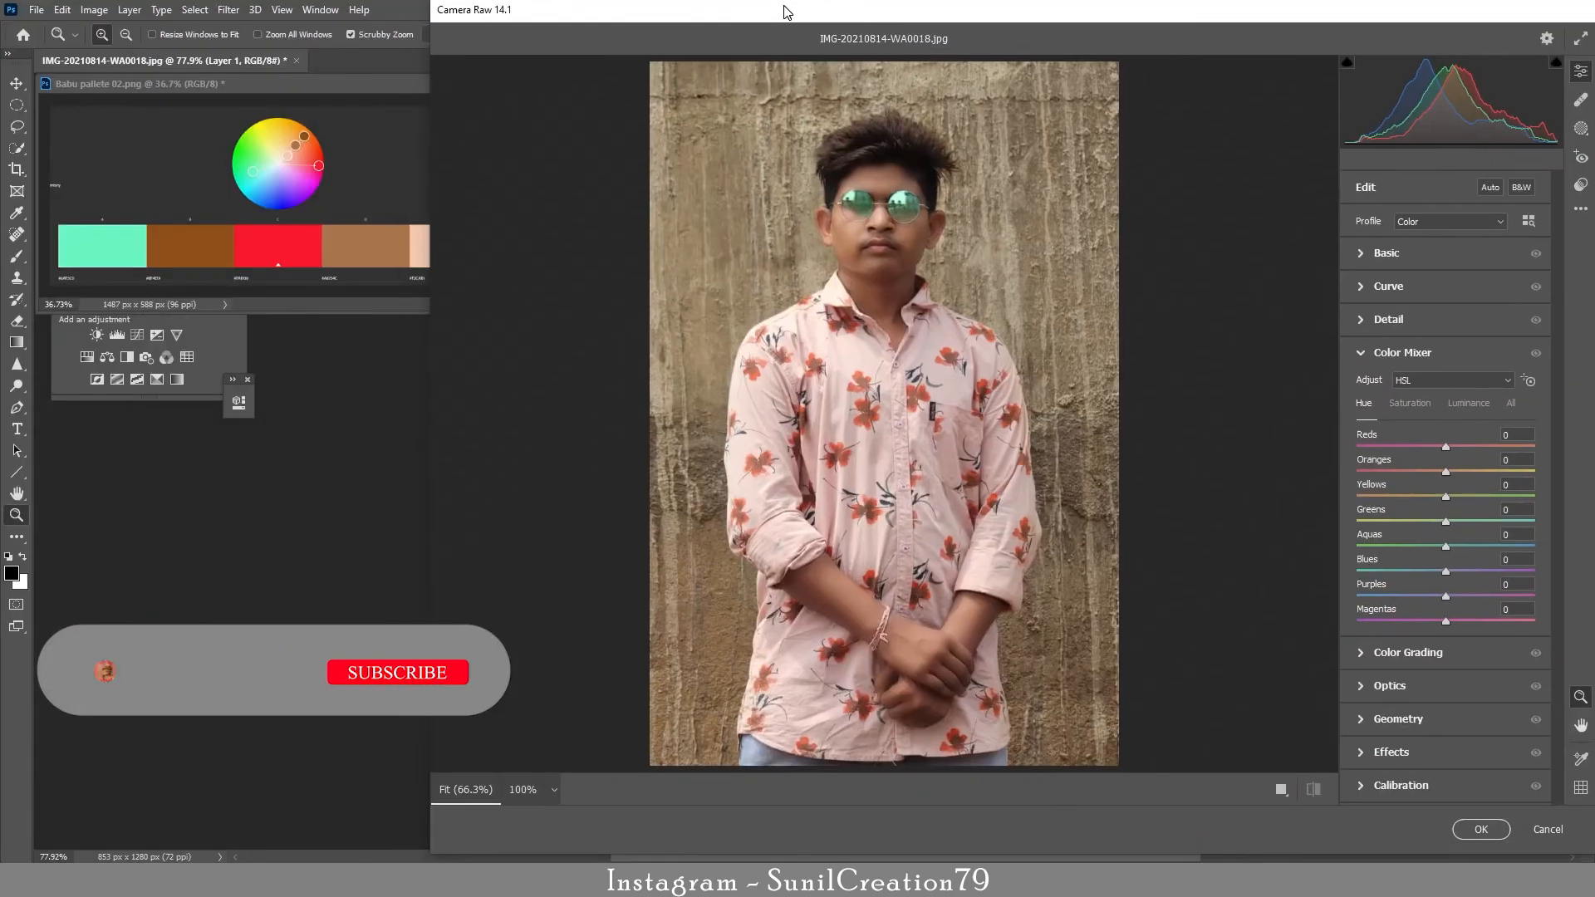
Set the Basic adjustments to Temperature -5, Tint -3 and Exposure +0.25
{"action": "left_click", "coordinate": [1379, 256]}
{"action": "scroll", "coordinate": [1508, 316], "scroll_direction": "down", "scroll_amount": 4}
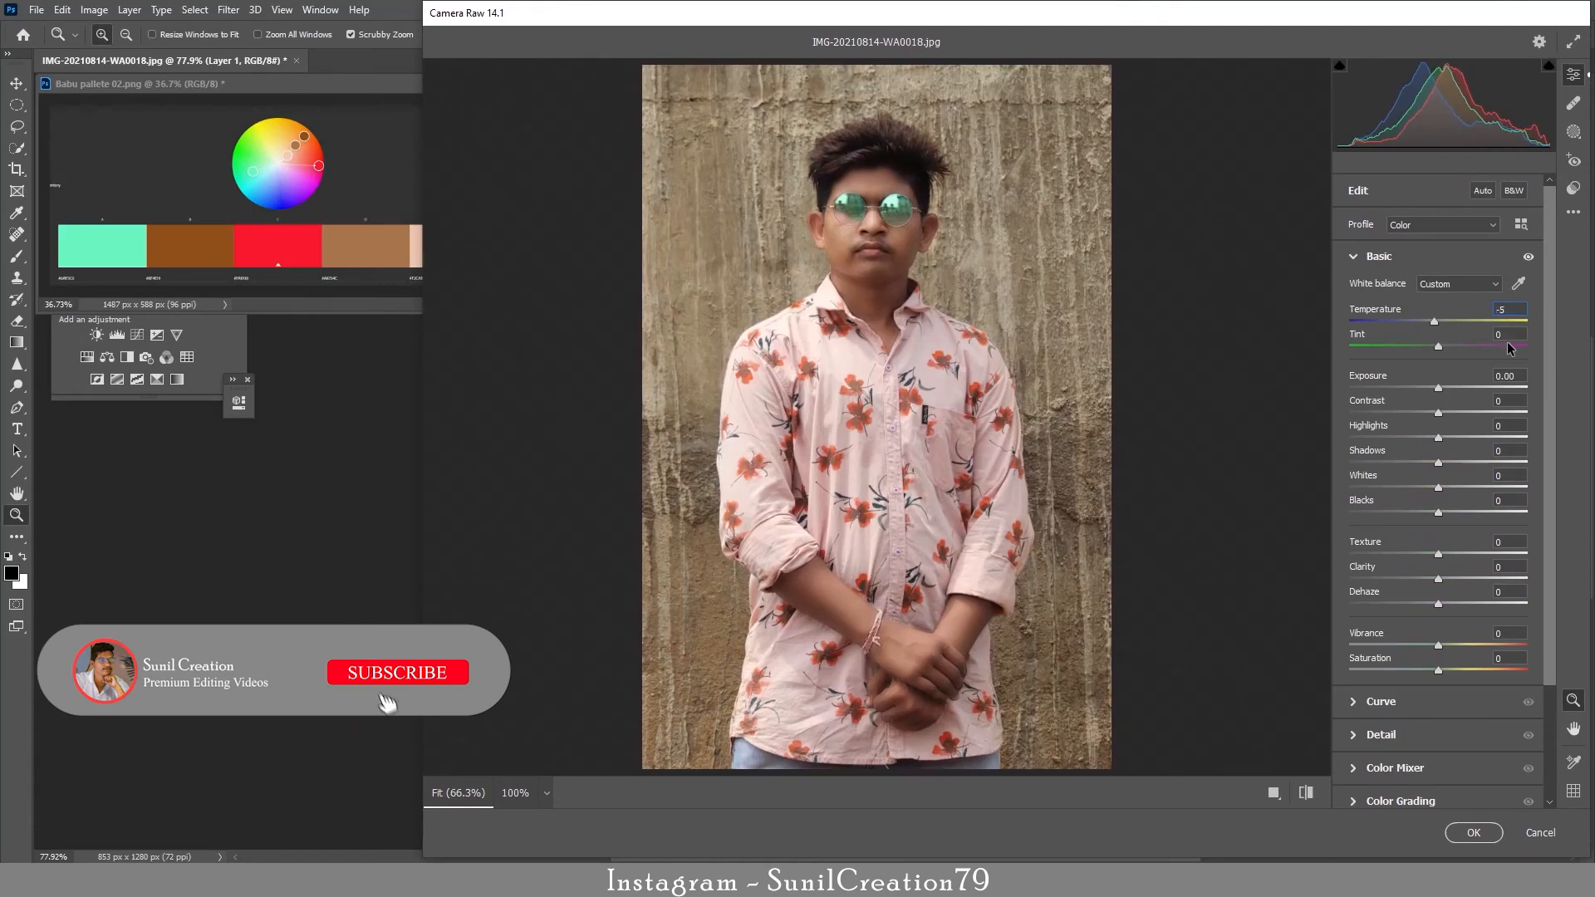
{"action": "left_click", "coordinate": [1508, 338]}
{"action": "scroll", "coordinate": [1508, 339], "scroll_direction": "down", "scroll_amount": 3}
{"action": "key", "text": "Tab"}
{"action": "key", "text": "Up"}
{"action": "key", "text": "Up"}
{"action": "key", "text": "Up"}
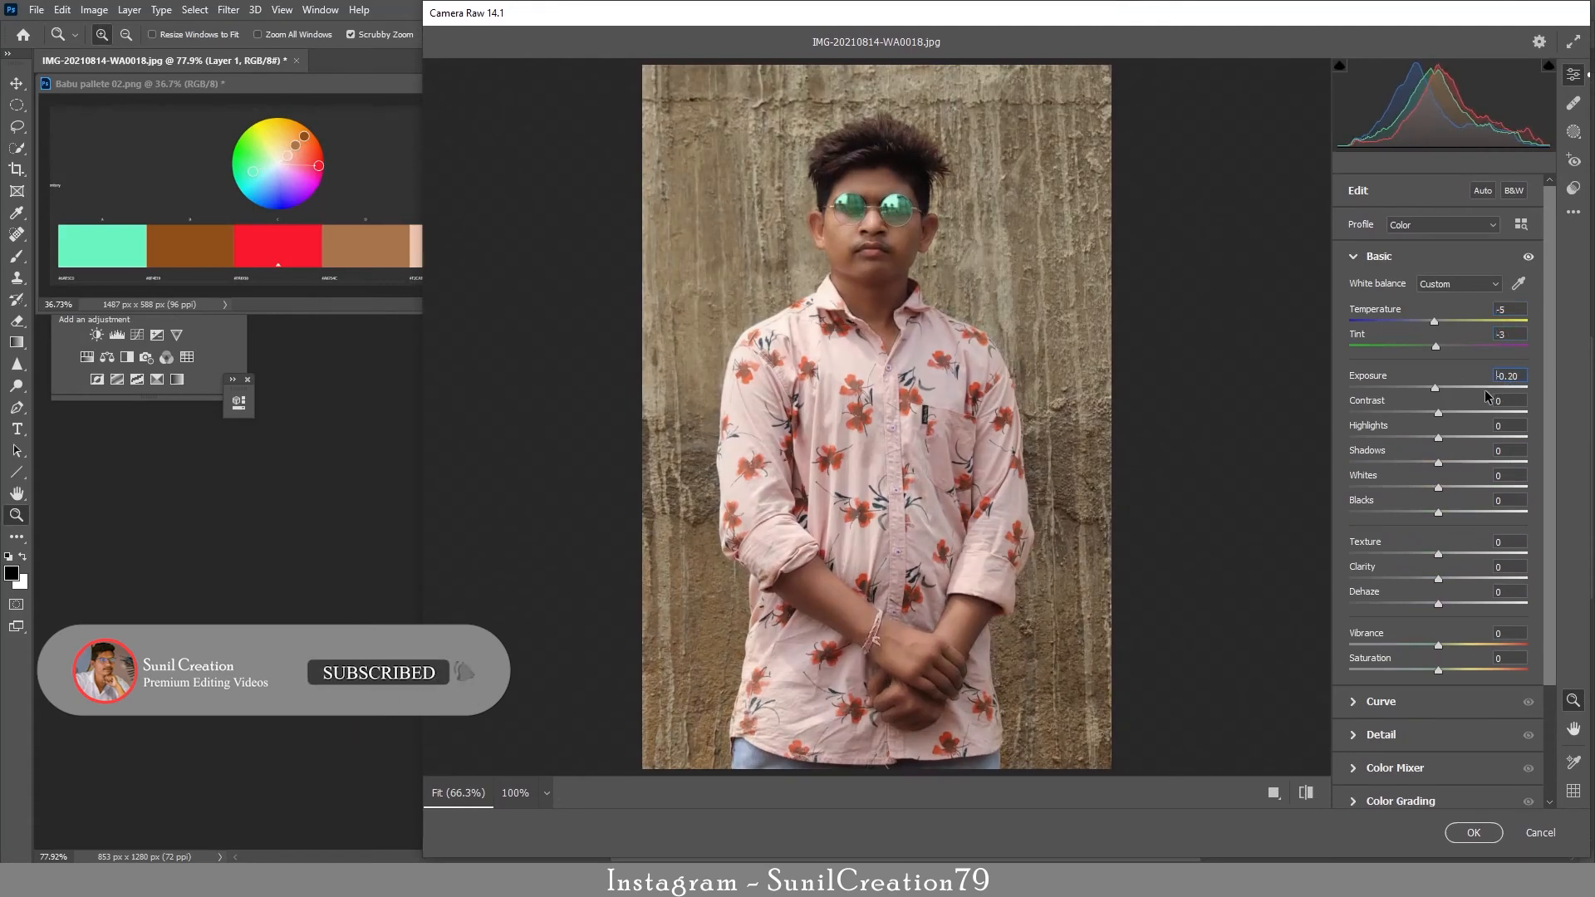
{"action": "key", "text": "Up"}
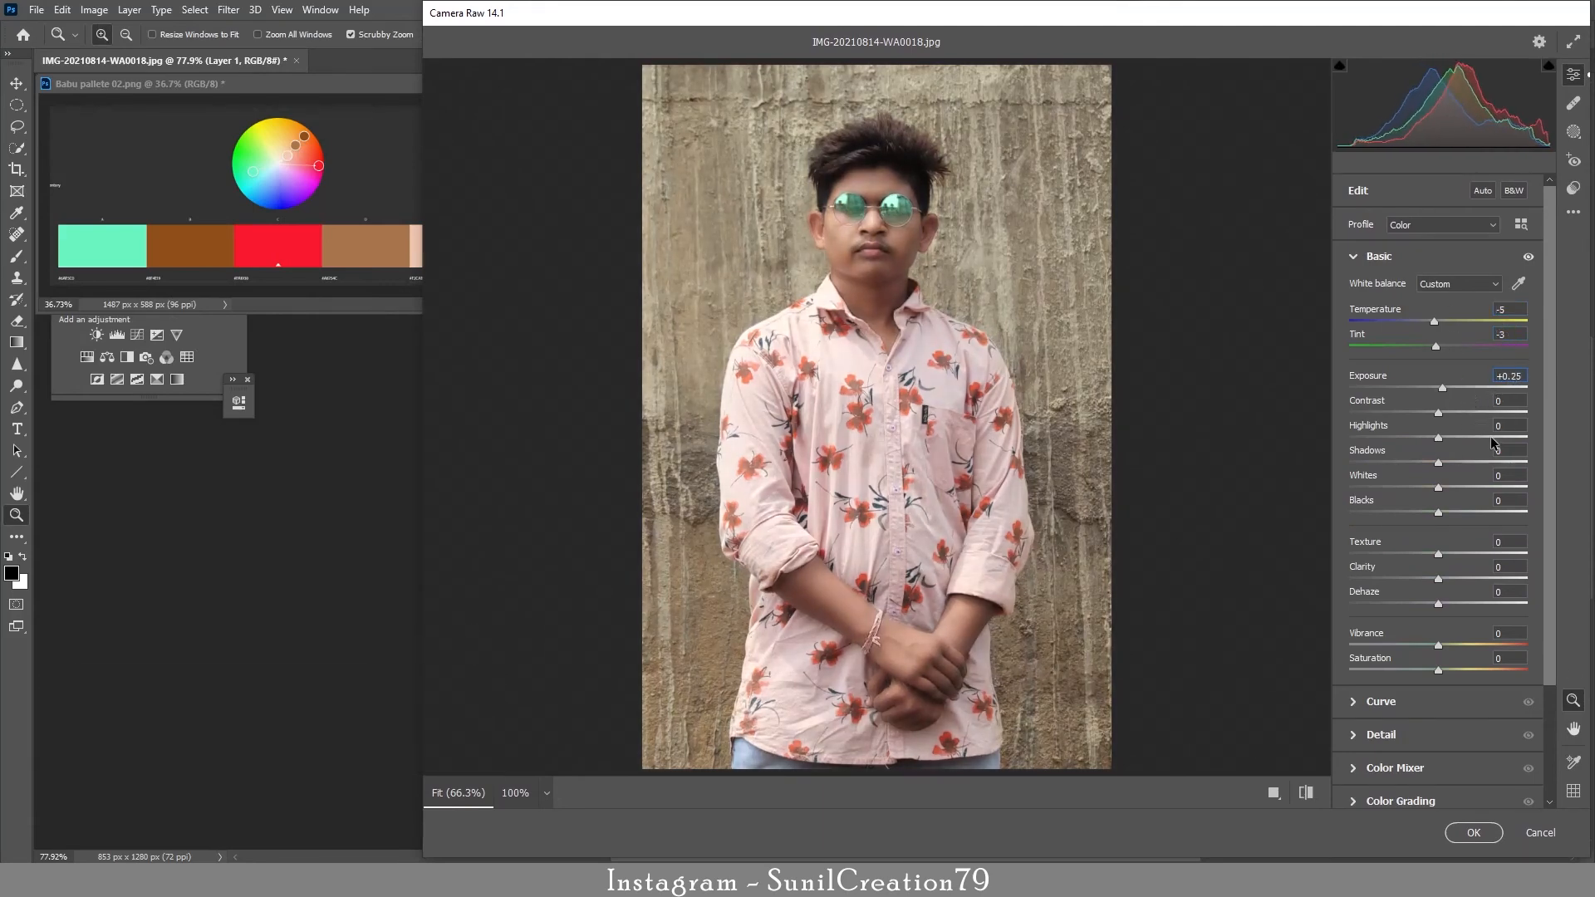
Set Exposure to +0.20, Contrast to 0, Highlights to -59, Shadows to +31 and Blacks to -15, and lower Vibrance slightly
{"action": "left_click_drag", "start_coordinate": [1422, 412], "coordinate": [1420, 515]}
{"action": "key", "text": "Tab"}
{"action": "type", "text": "0"}
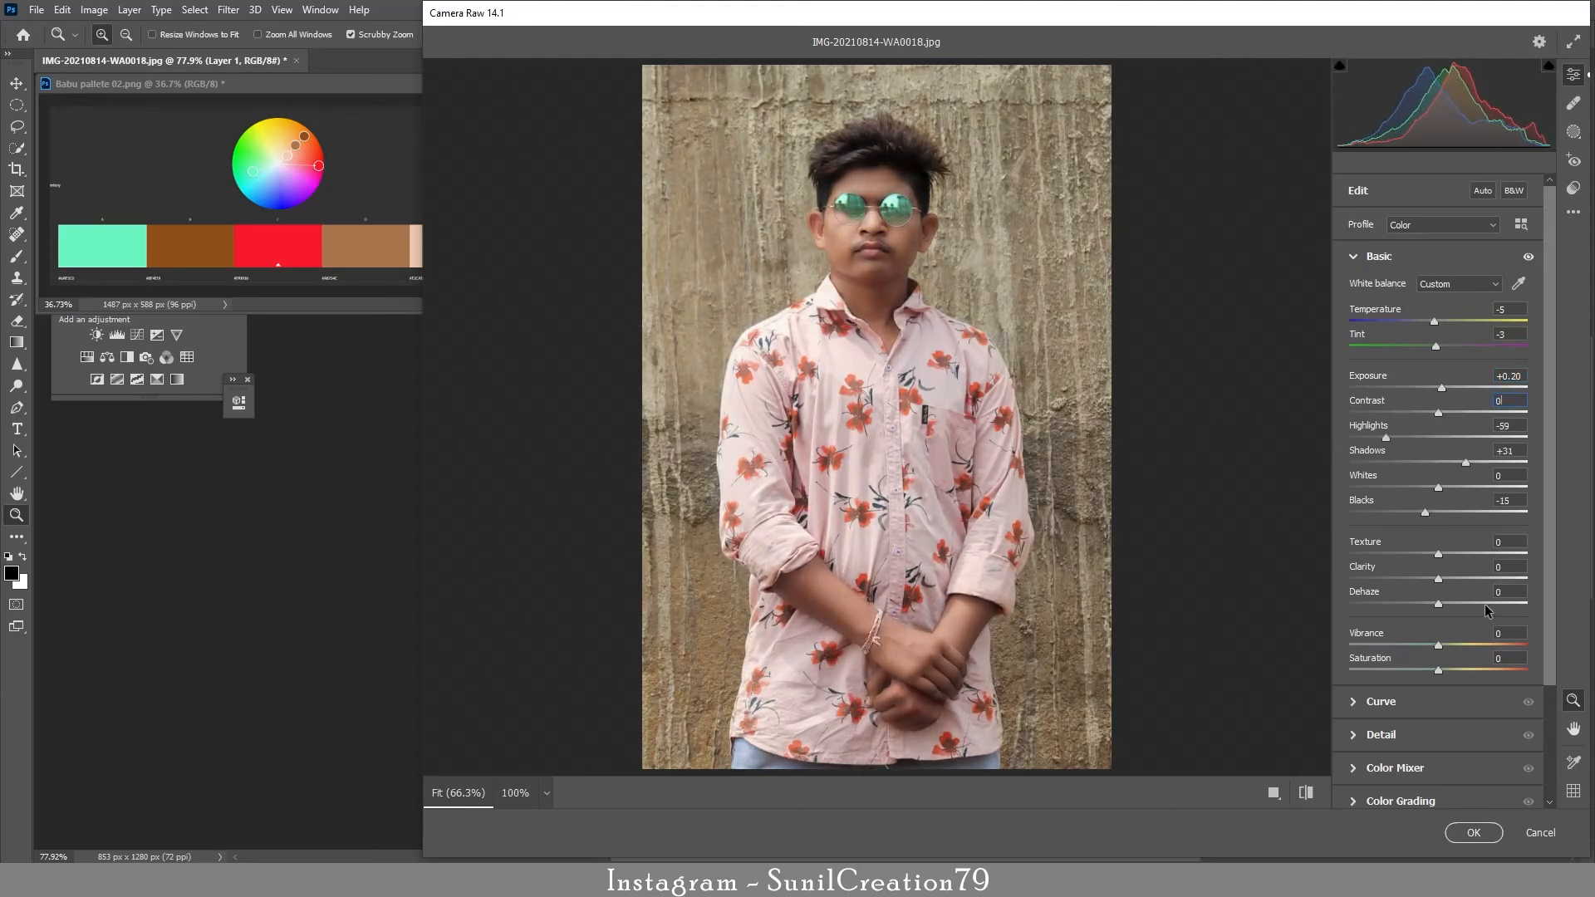
{"action": "mouse_move", "coordinate": [1439, 646]}
{"action": "left_mouse_down"}
{"action": "mouse_move", "coordinate": [1464, 646]}
{"action": "mouse_move", "coordinate": [1416, 658]}
{"action": "mouse_move", "coordinate": [1430, 661]}
{"action": "left_mouse_up"}
Set the Color Mixer luminance to +18 for Reds, +10 for Oranges and +21 for Aquas
{"action": "left_click", "coordinate": [1416, 767]}
{"action": "left_click", "coordinate": [1446, 407]}
{"action": "left_click_drag", "start_coordinate": [1438, 475], "coordinate": [1457, 451]}
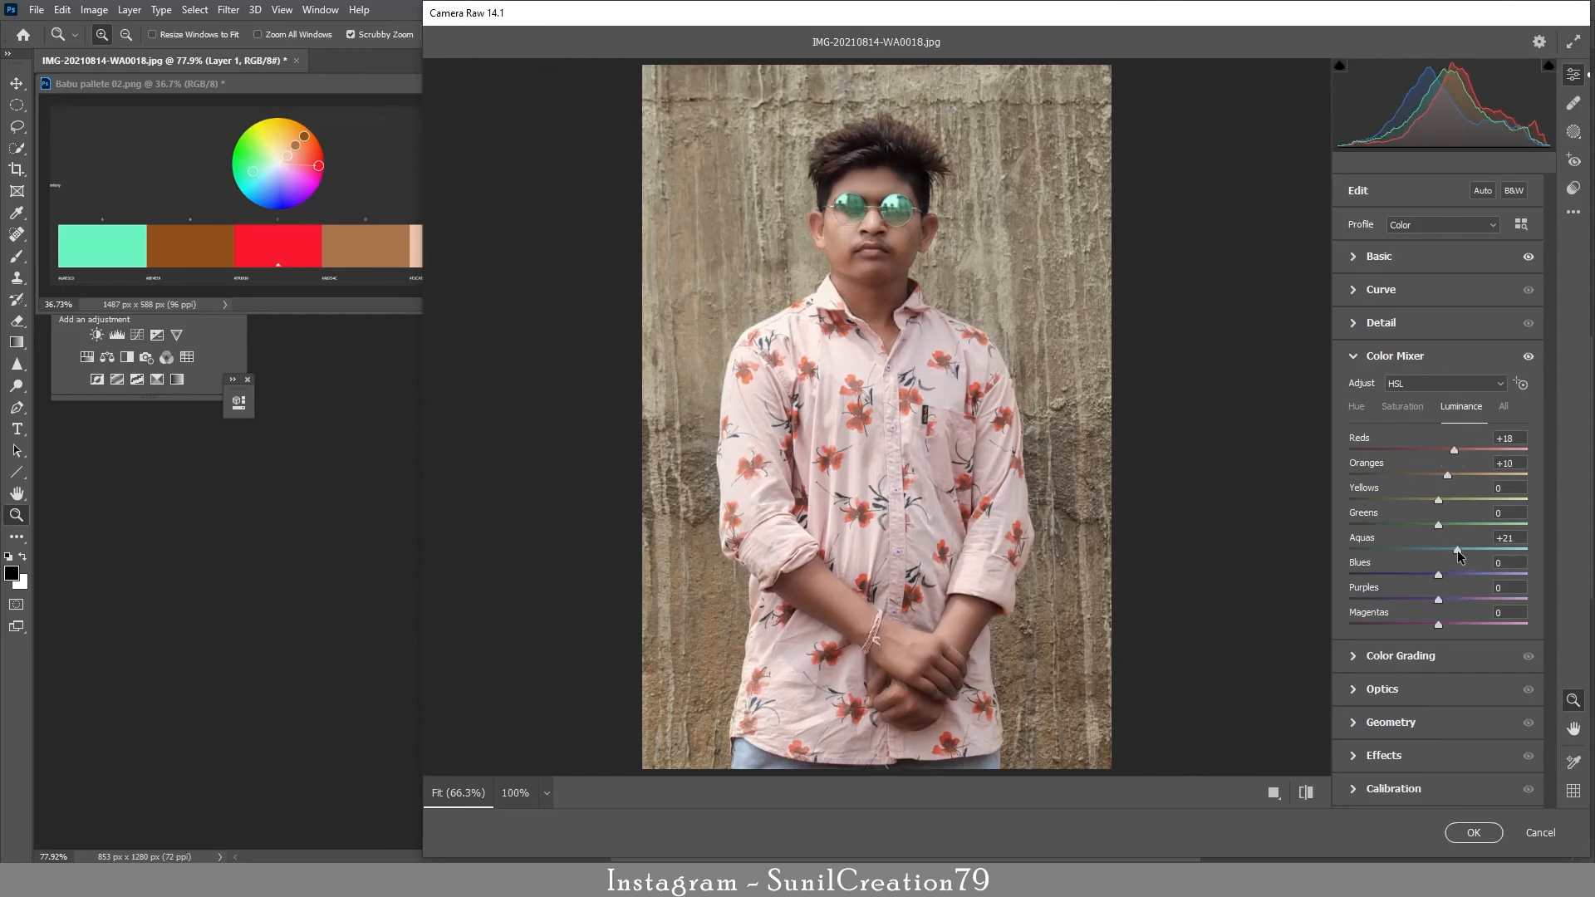
Set the Blue Primary saturation to +5 in the Calibration adjustments
{"action": "left_click", "coordinate": [1395, 657]}
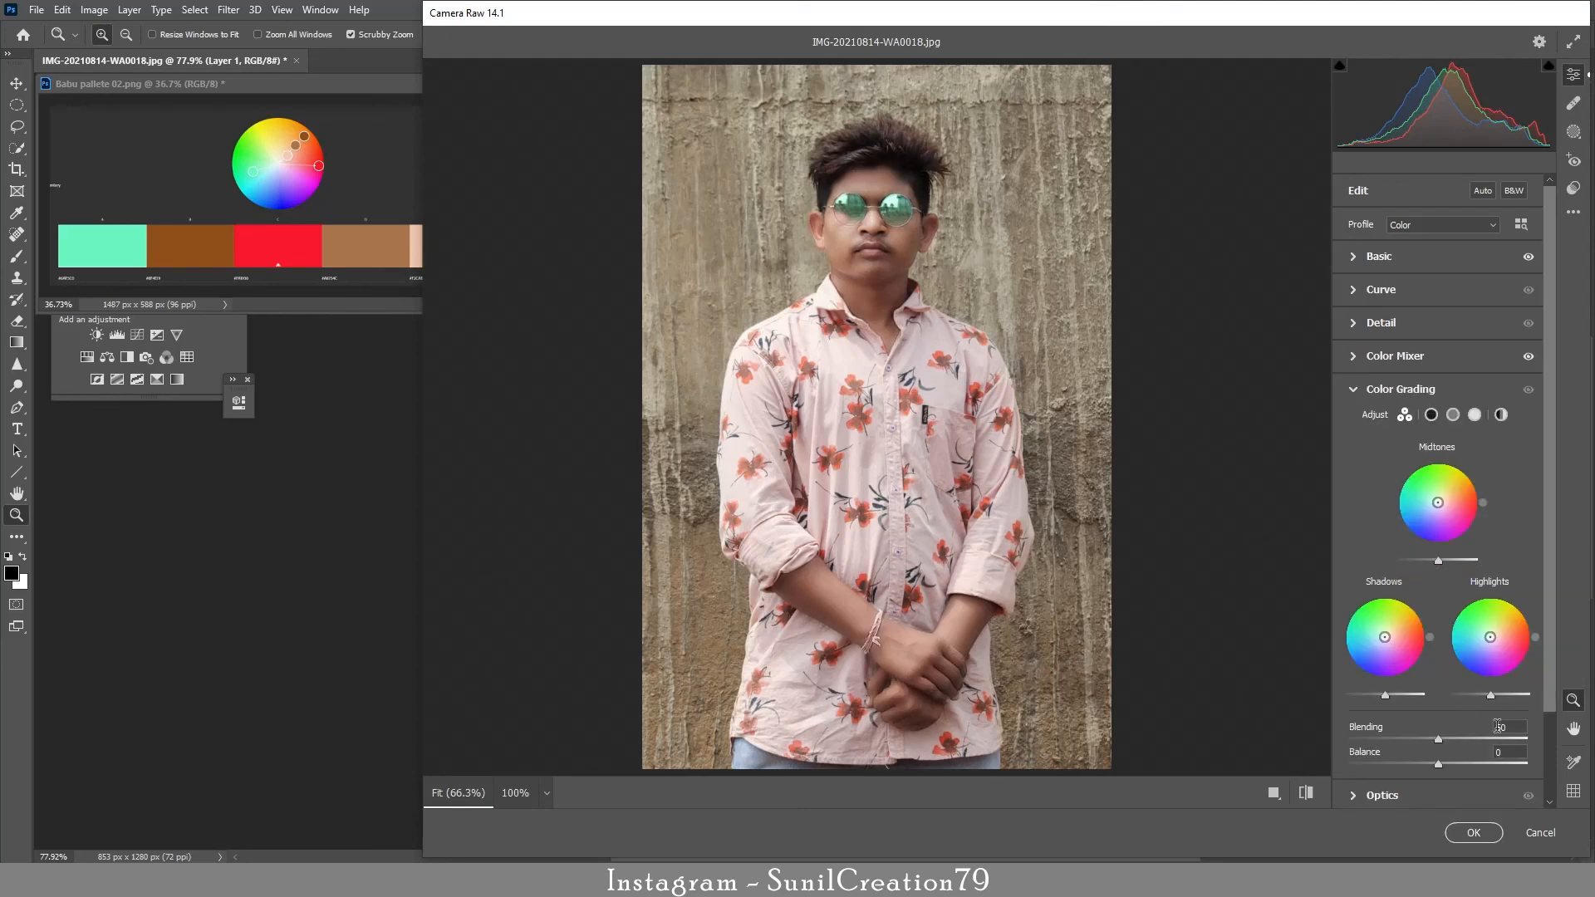
{"action": "scroll", "coordinate": [1497, 727], "scroll_direction": "down", "scroll_amount": 3}
{"action": "left_click", "coordinate": [1394, 795]}
{"action": "left_click_drag", "start_coordinate": [1439, 794], "coordinate": [1447, 794]}
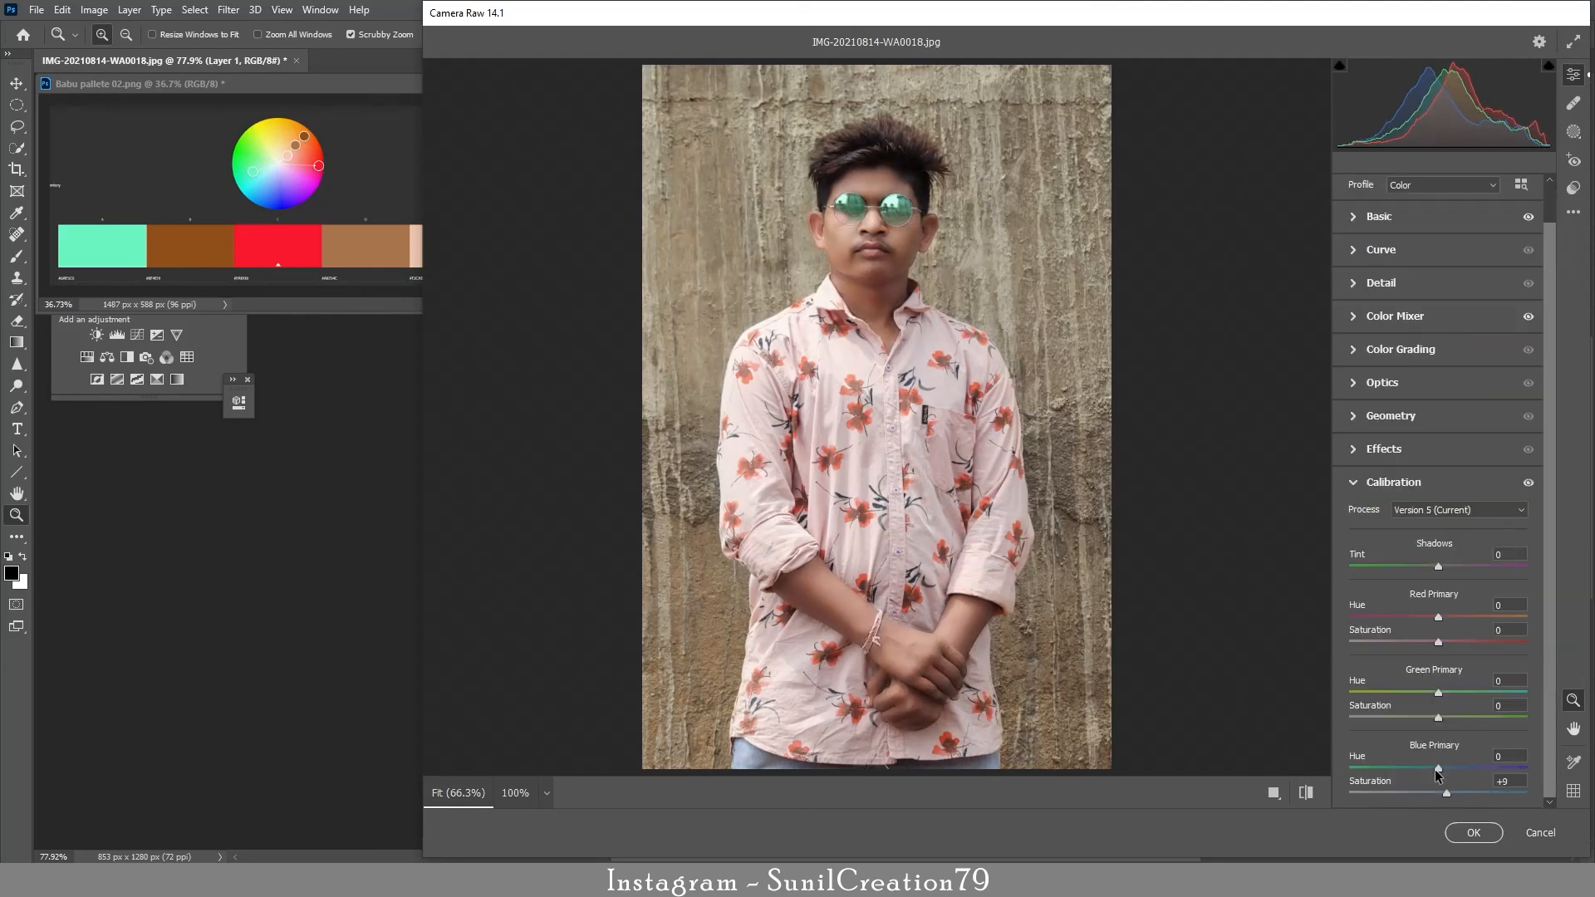
{"action": "left_click", "coordinate": [1437, 770]}
{"action": "left_click", "coordinate": [1572, 140]}
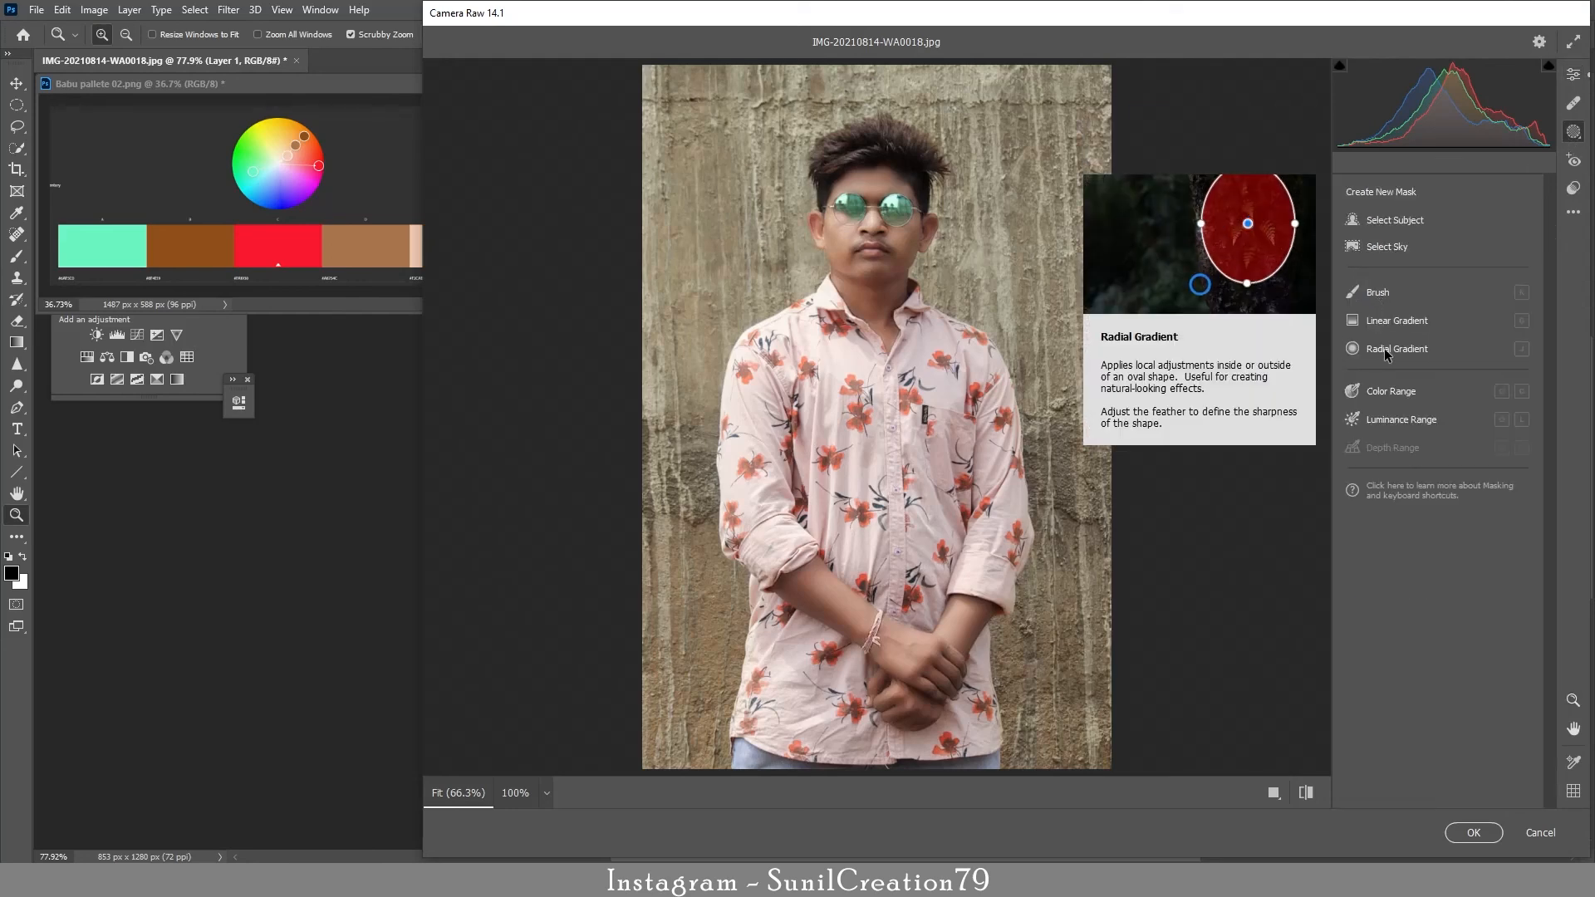
{"action": "left_click", "coordinate": [1375, 294]}
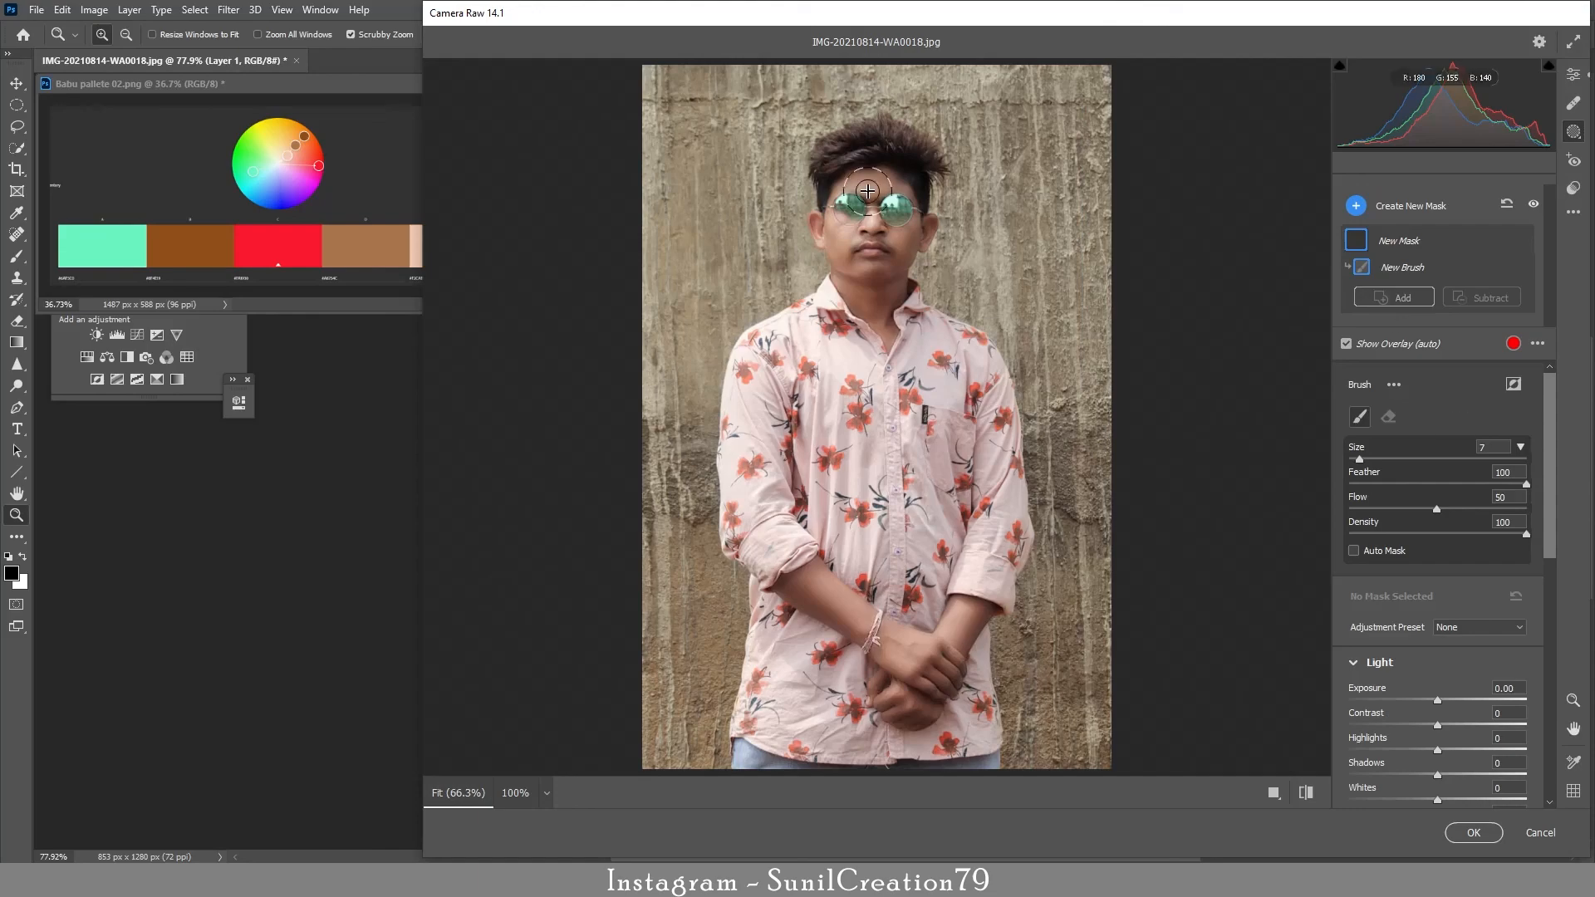
{"action": "left_click", "coordinate": [1577, 82]}
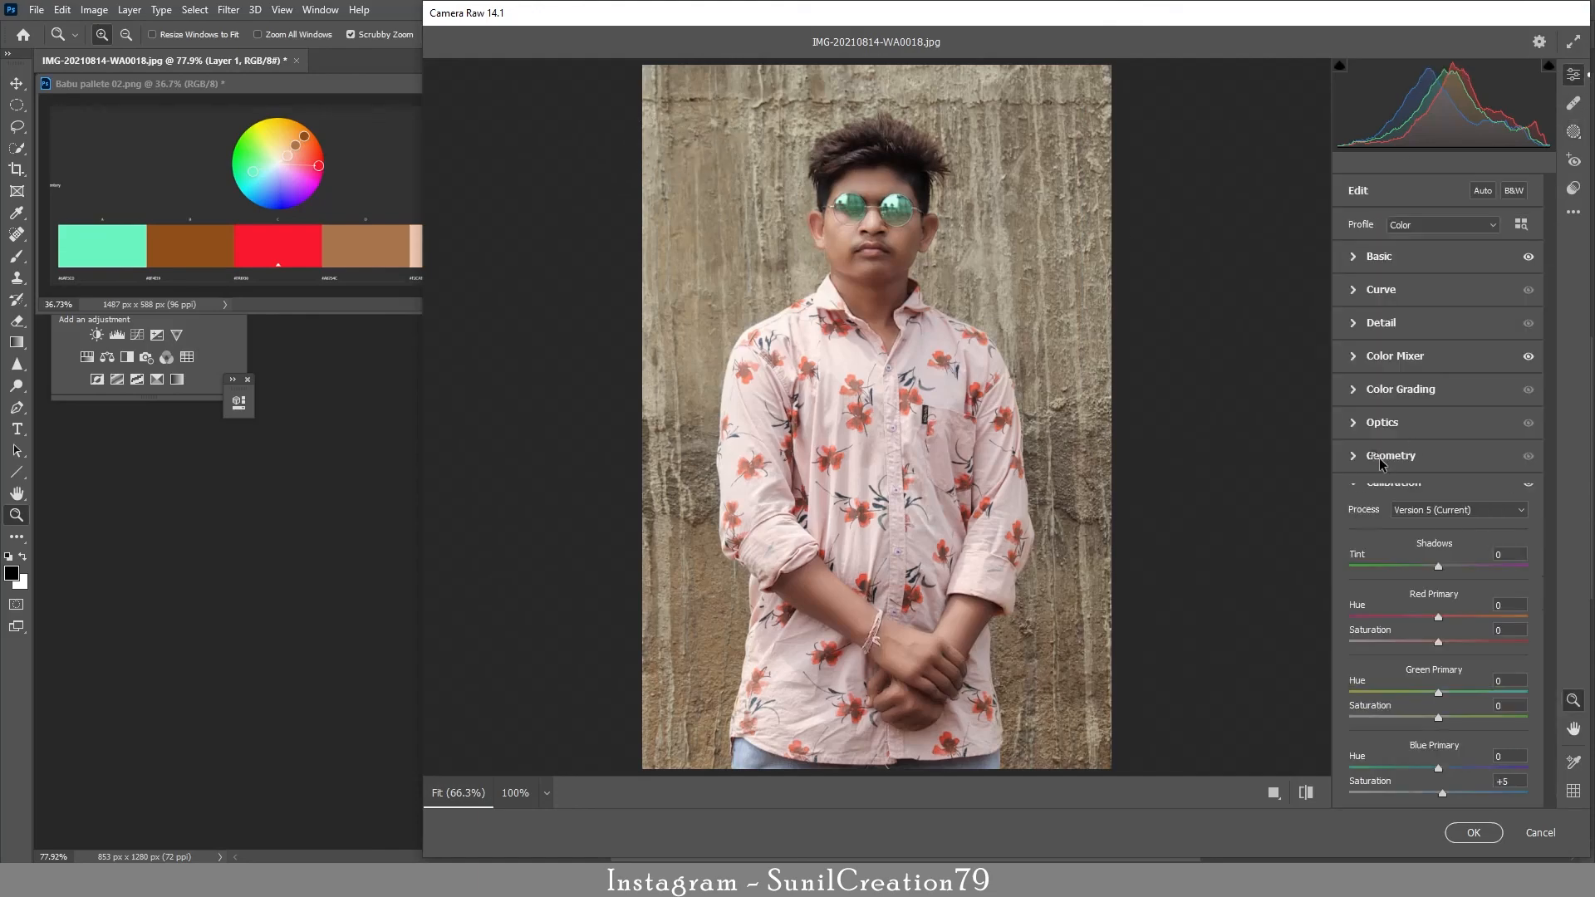
Add Grain of 10 in the Effects adjustments, checking the face up close
{"action": "left_click", "coordinate": [1379, 457]}
{"action": "left_click_drag", "start_coordinate": [898, 235], "coordinate": [1193, 314]}
{"action": "left_click", "coordinate": [1424, 529]}
{"action": "left_click_drag", "start_coordinate": [1424, 528], "coordinate": [1367, 530]}
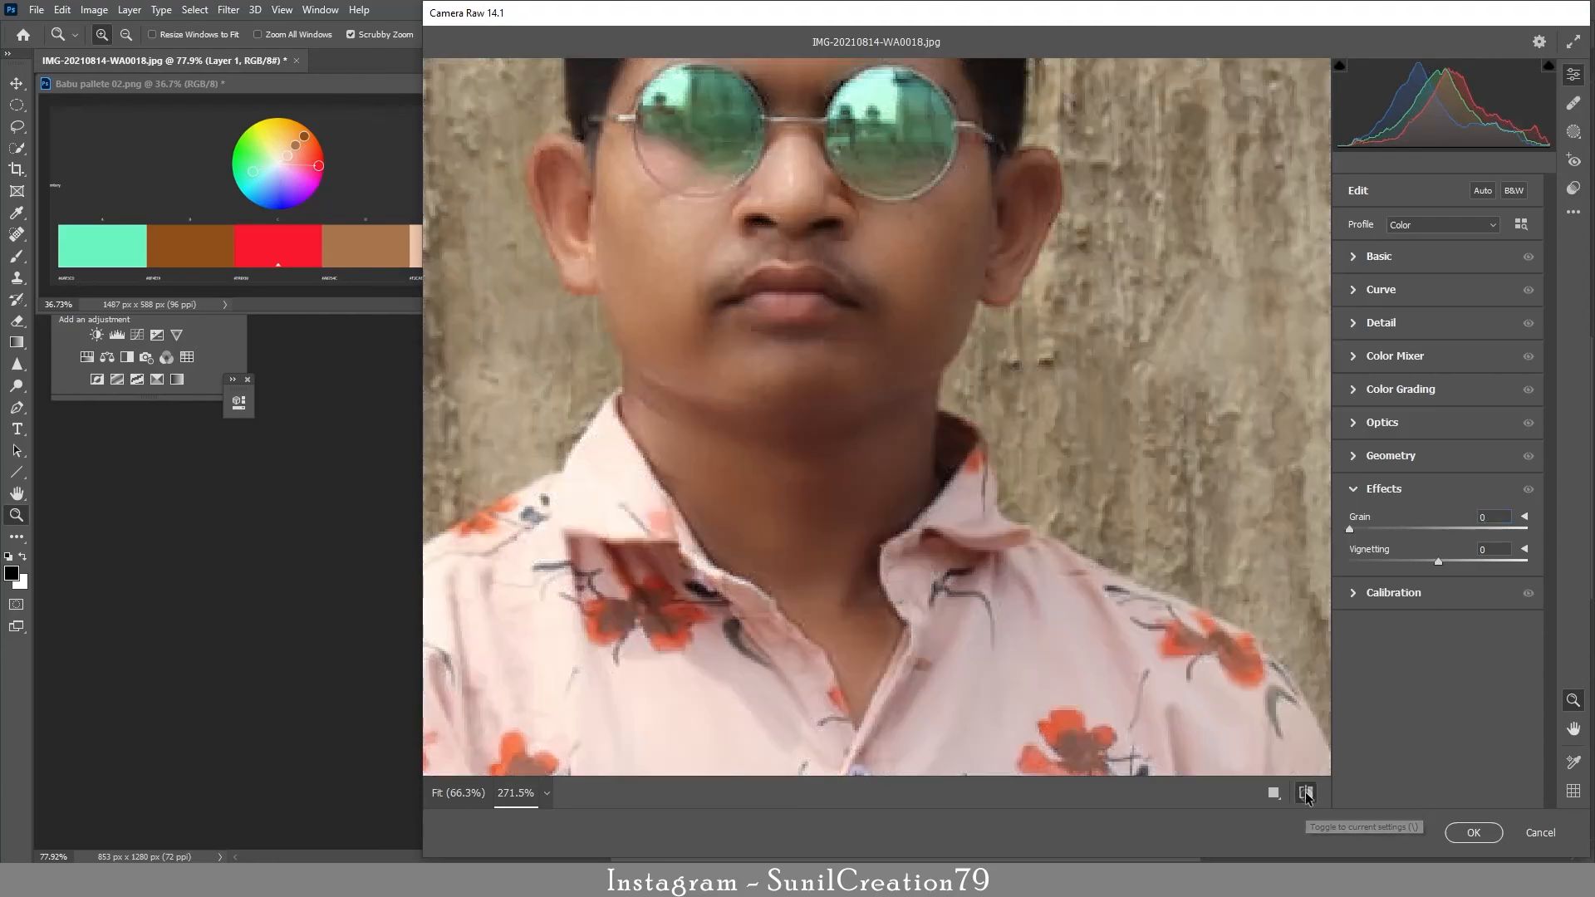
{"action": "left_click", "coordinate": [1494, 516]}
{"action": "key", "text": "Down"}
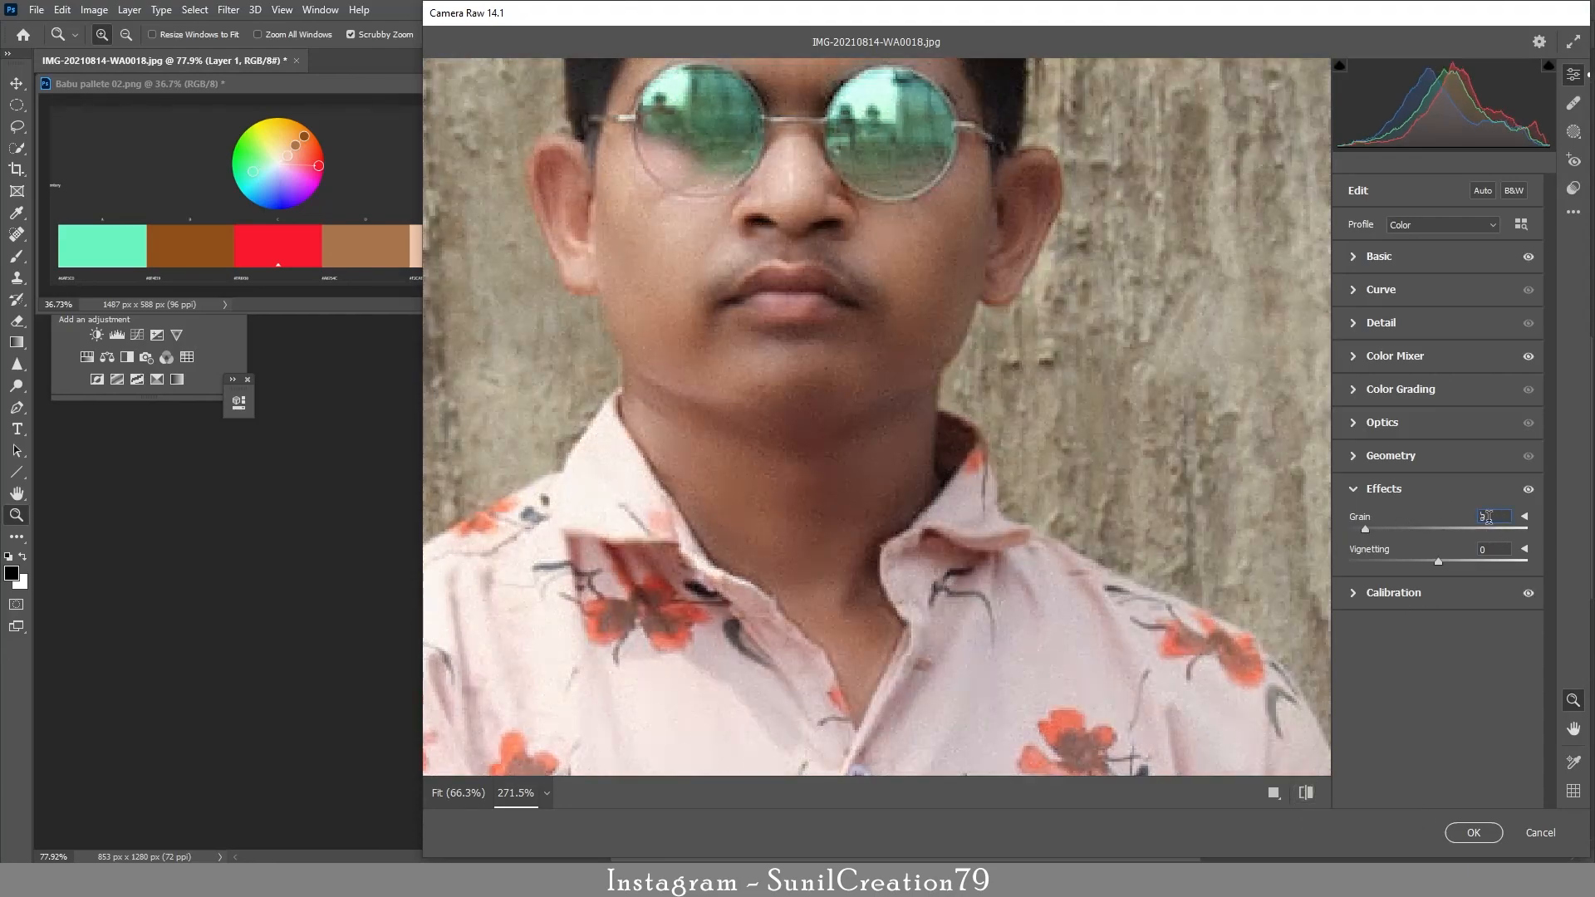
{"action": "key", "text": "Down"}
Set the Effects Vignetting to -17 to darken the photo's corners
{"action": "left_click_drag", "start_coordinate": [1014, 397], "coordinate": [866, 464]}
{"action": "left_click_drag", "start_coordinate": [1048, 565], "coordinate": [1054, 505]}
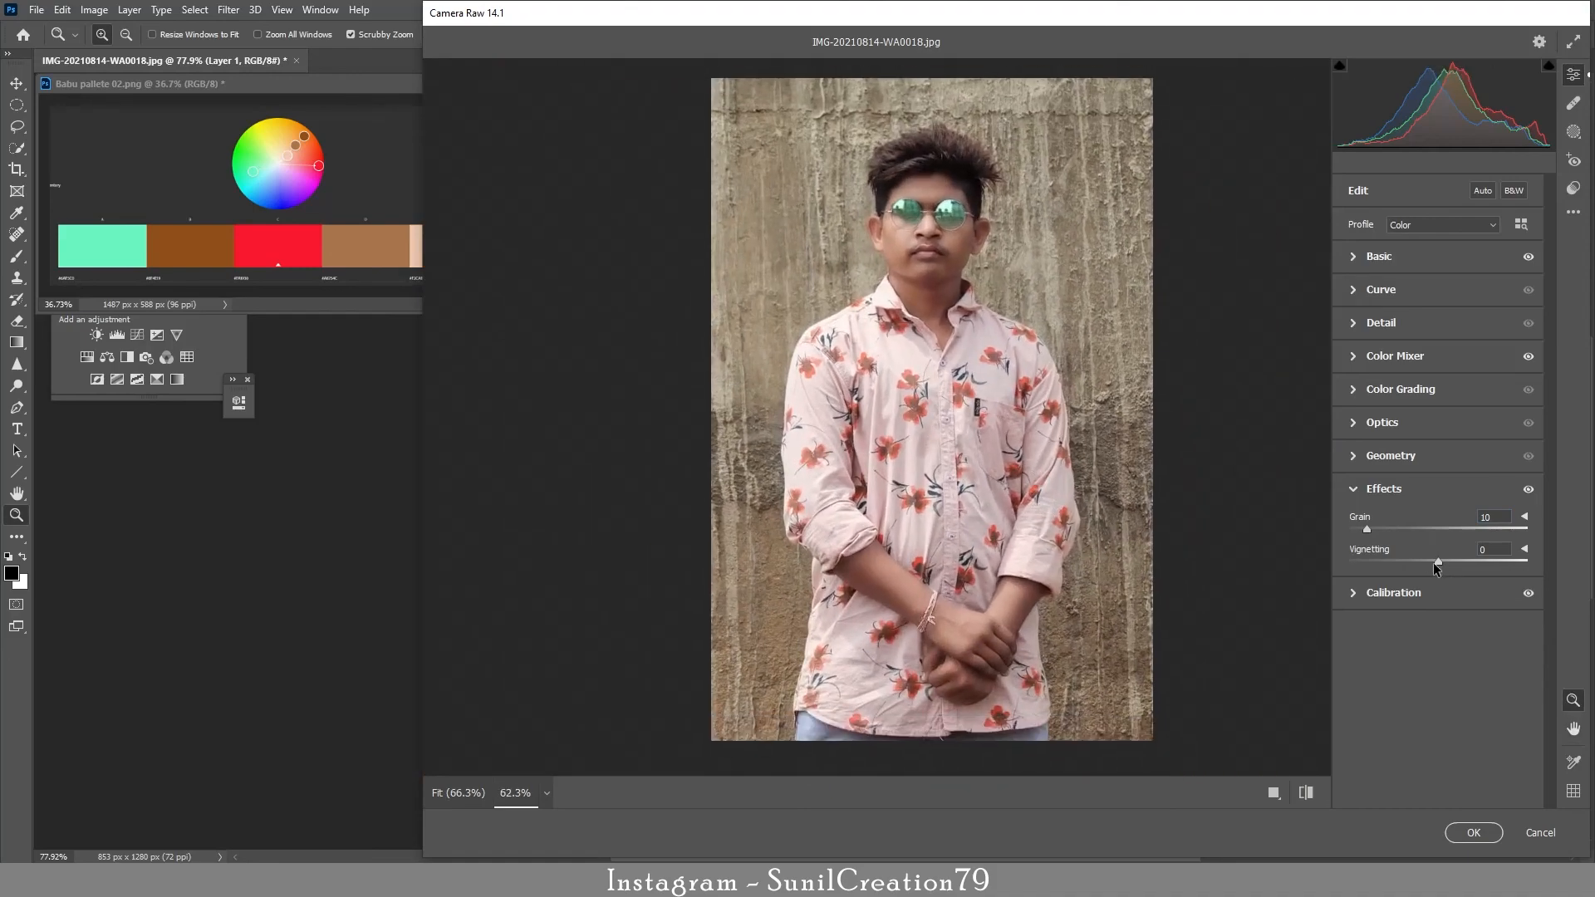
{"action": "left_click_drag", "start_coordinate": [1438, 561], "coordinate": [1424, 560]}
{"action": "left_click", "coordinate": [1504, 555]}
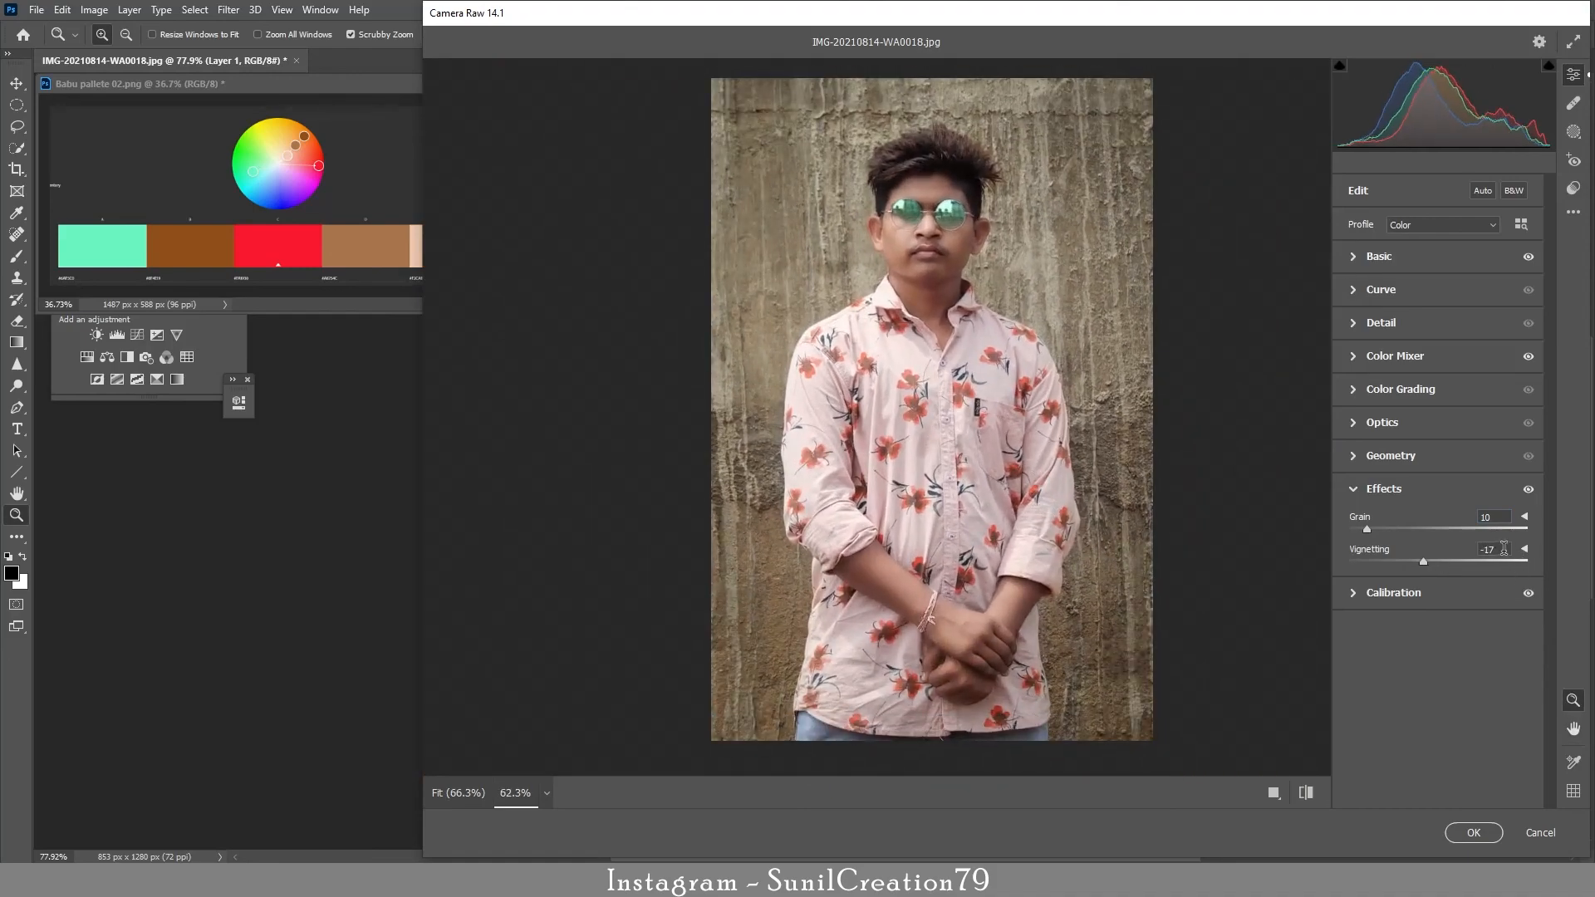
Apply the Camera Raw edits to Layer 1 and compare the portrait with and without that layer
{"action": "left_click", "coordinate": [1474, 832]}
{"action": "left_click", "coordinate": [1396, 187]}
{"action": "left_click", "coordinate": [1397, 187]}
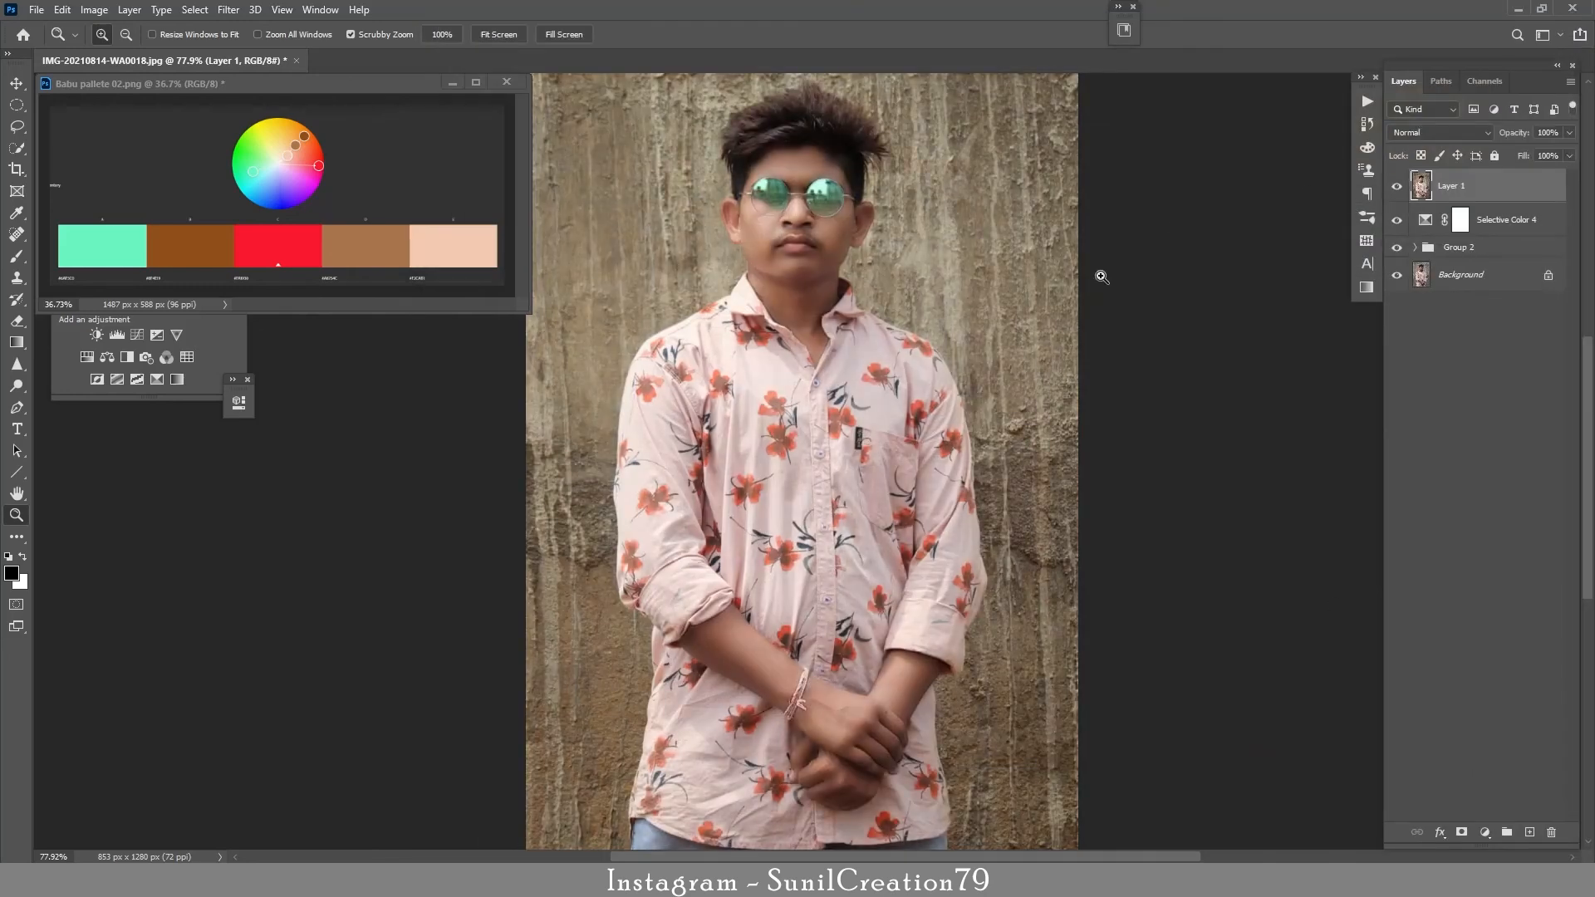
{"action": "left_click_drag", "start_coordinate": [1102, 276], "coordinate": [1088, 319]}
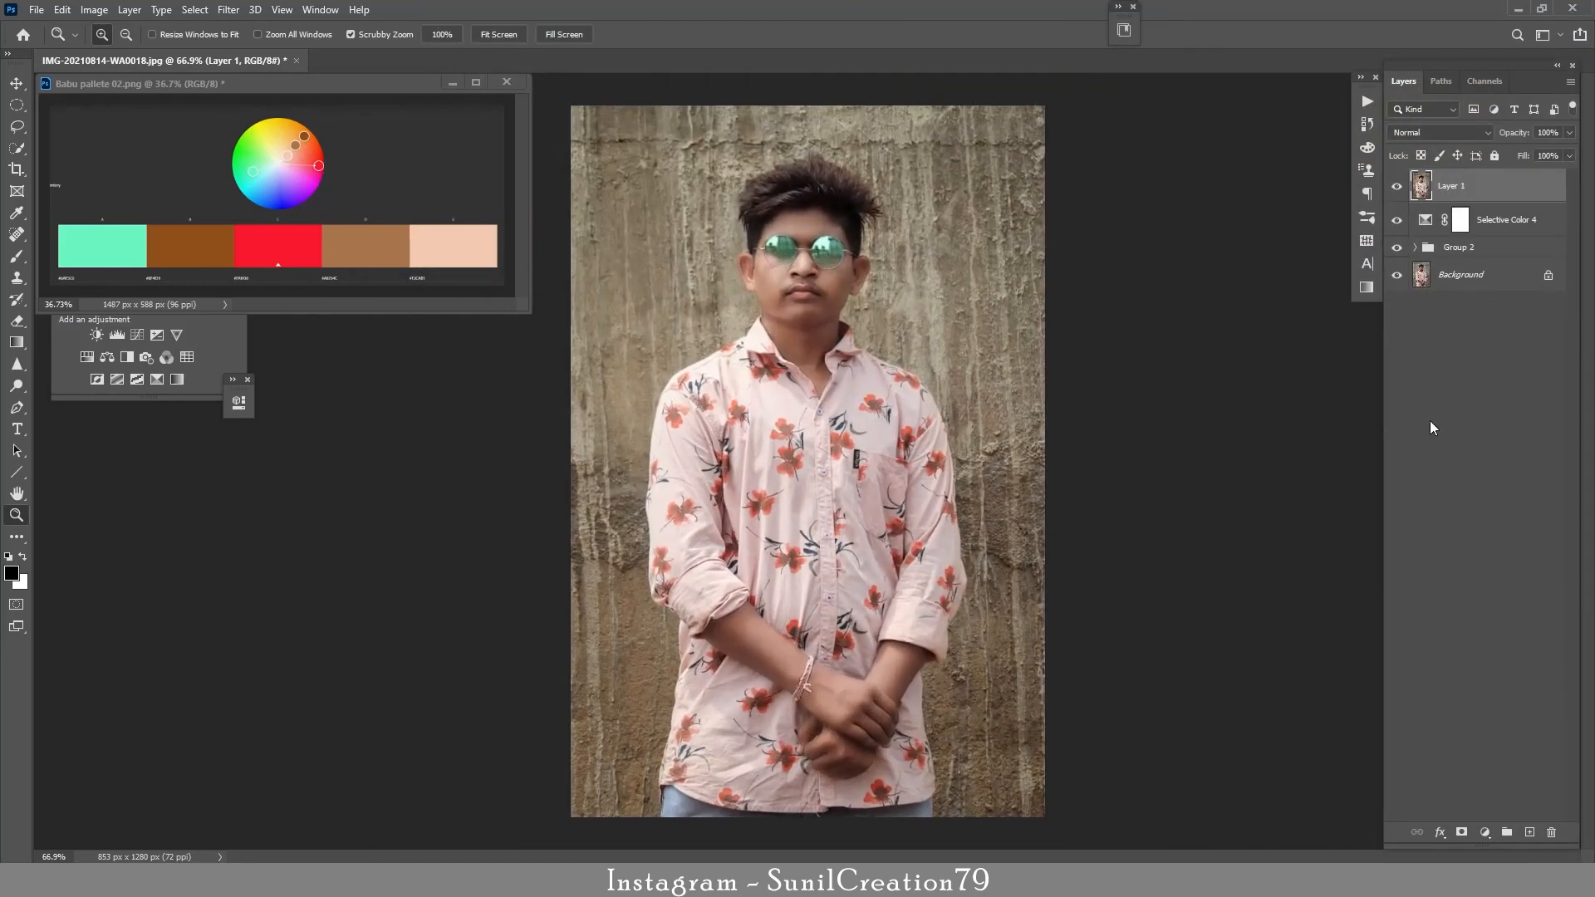
Group Layer 1, Selective Color 4 and Group 2 as "All", and compare the finished grade with the original Background
{"action": "left_click", "coordinate": [1480, 246], "text": "shift"}
{"action": "key", "text": "ctrl+g"}
{"action": "double_click", "coordinate": [1458, 180]}
{"action": "type", "text": "A"}
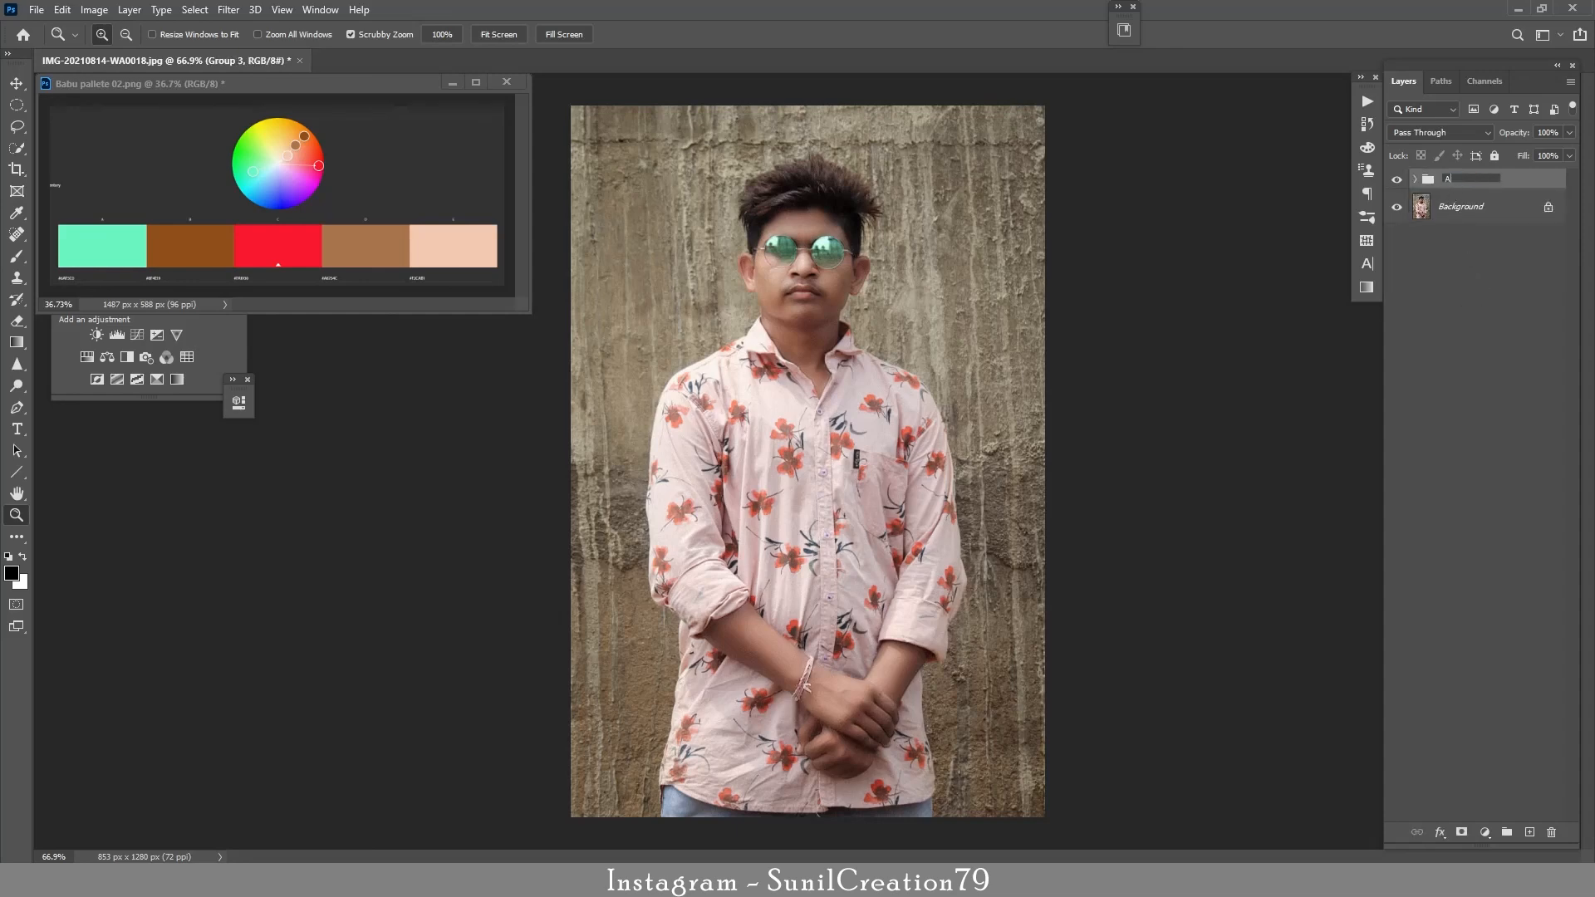
{"action": "key", "text": "Return"}
{"action": "left_click", "coordinate": [1396, 180]}
{"action": "left_click", "coordinate": [1397, 180]}
{"action": "left_click", "coordinate": [1396, 180]}
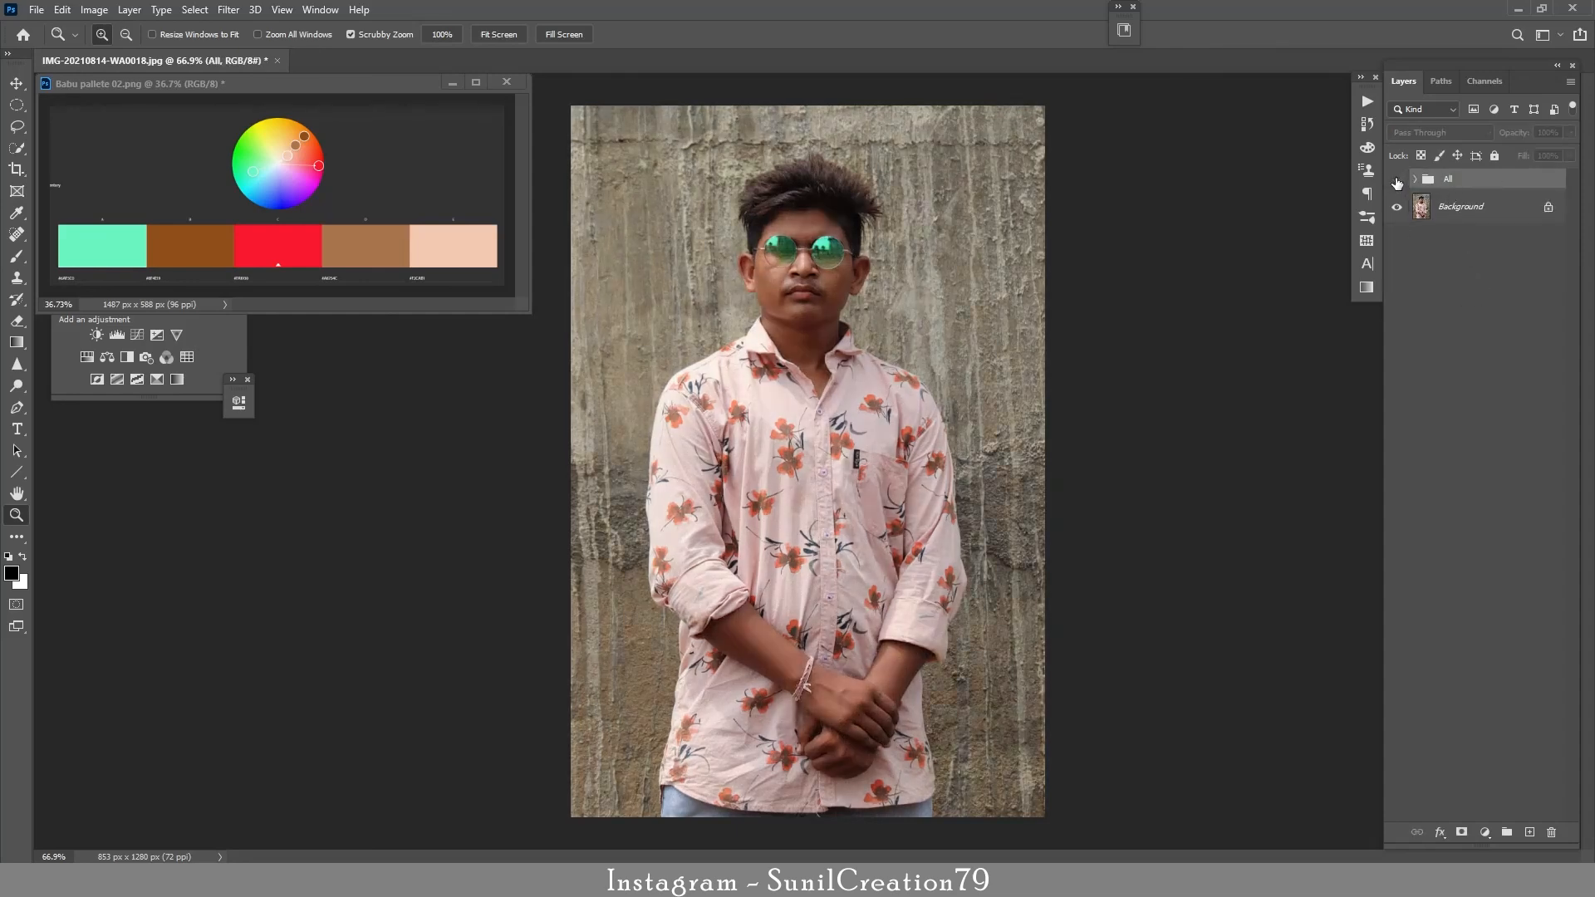
{"action": "left_click", "coordinate": [1396, 180]}
{"action": "left_click", "coordinate": [1397, 179]}
{"action": "left_click", "coordinate": [1397, 180]}
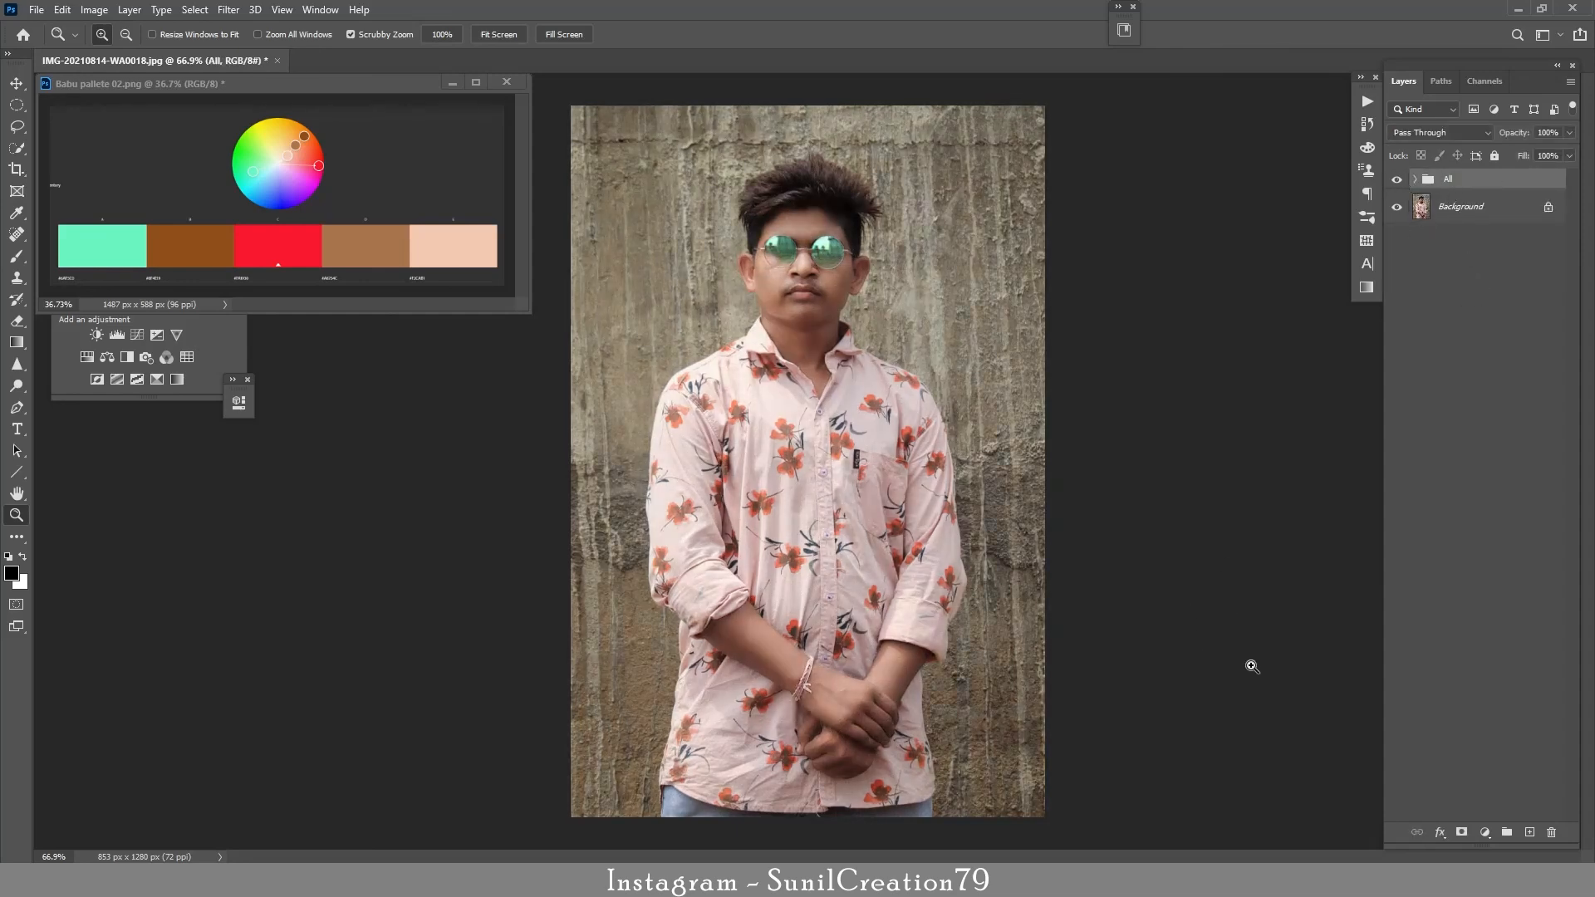